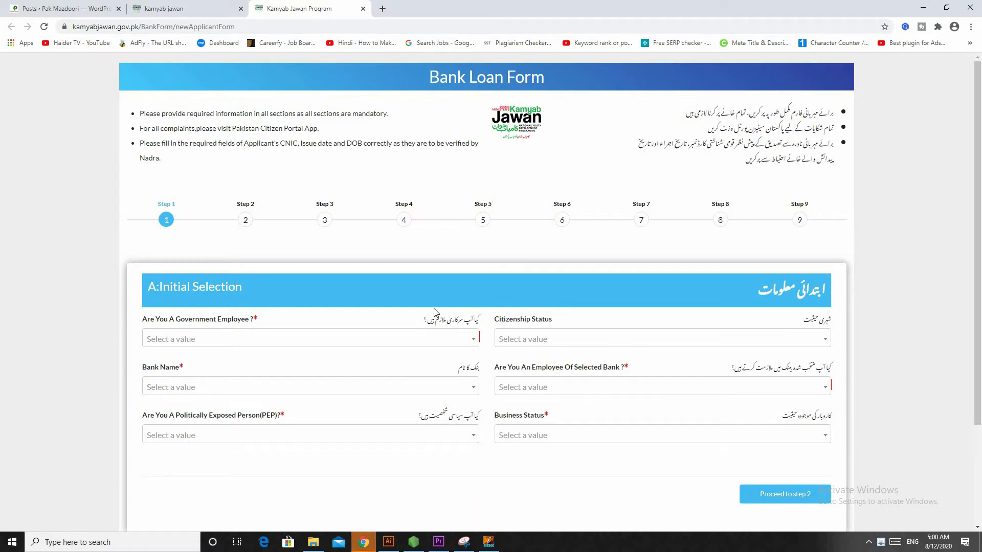
# Step: Look over the Youth Entrepreneurship Scheme page, then return to the Bank Loan Form
pyautogui.scroll(-3, 433, 312)
pyautogui.scroll(3, 455, 320)
pyautogui.click(174, 8)
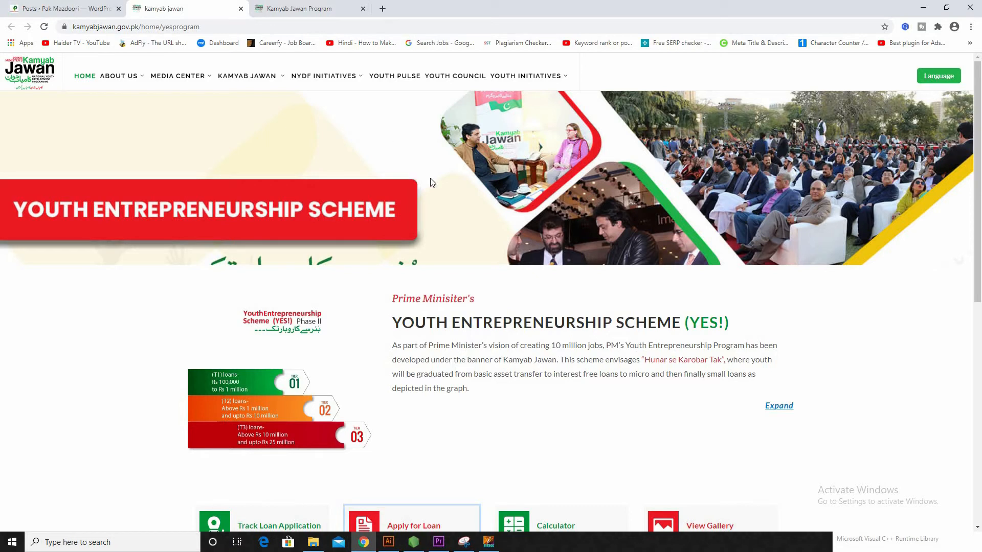
pyautogui.scroll(-5, 570, 289)
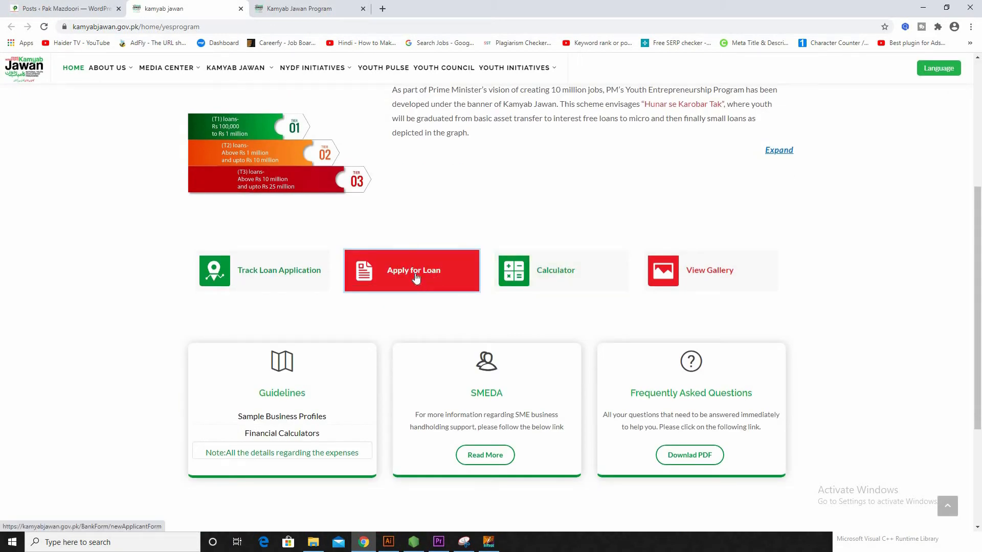
pyautogui.scroll(4, 358, 153)
pyautogui.click(297, 4)
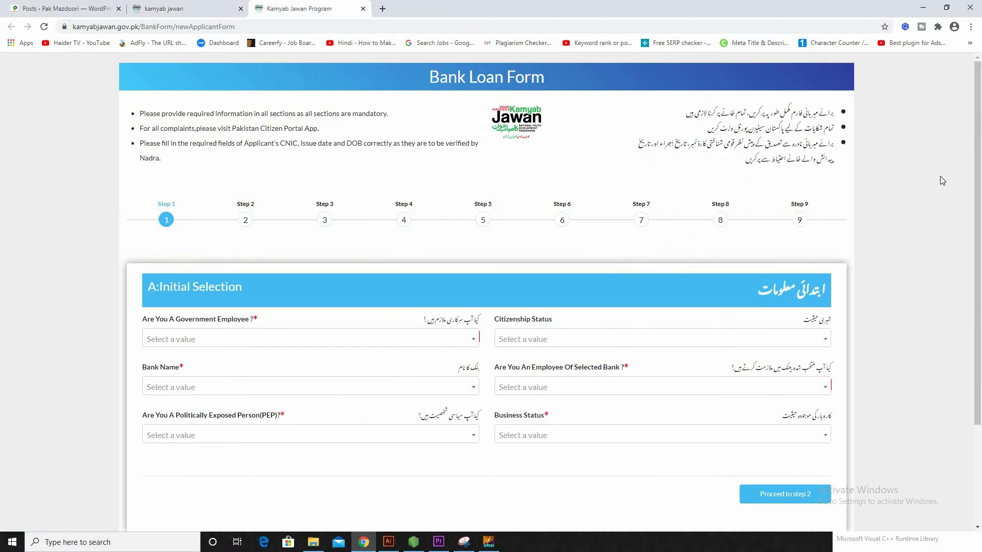
# Step: Answer No to government employee and set citizenship status to Resident
pyautogui.click(195, 339)
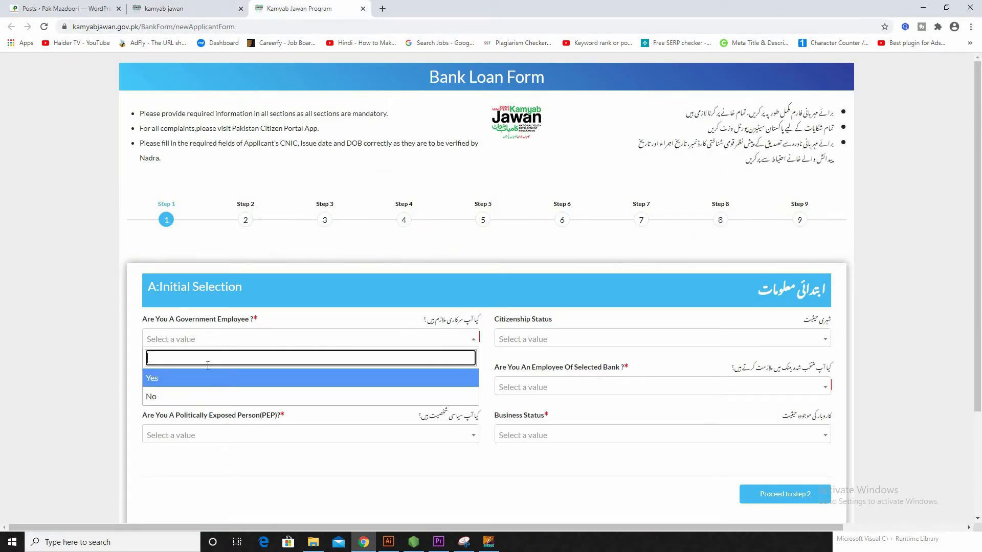
pyautogui.click(180, 397)
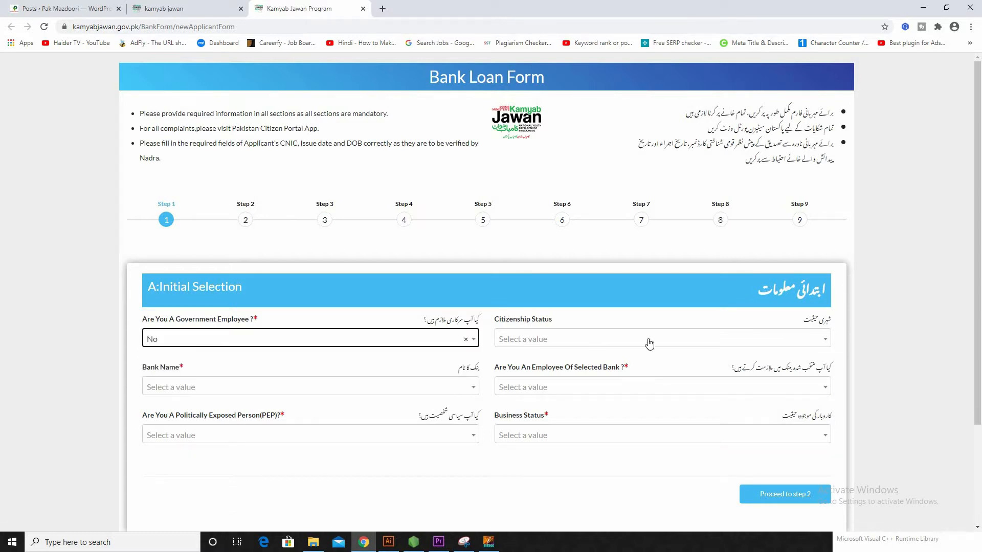
pyautogui.click(661, 341)
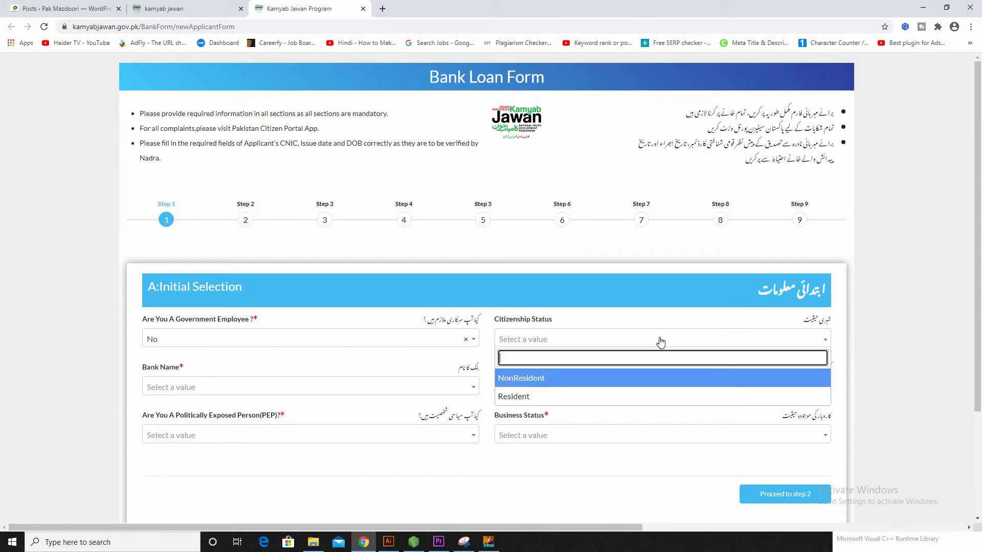
pyautogui.click(556, 399)
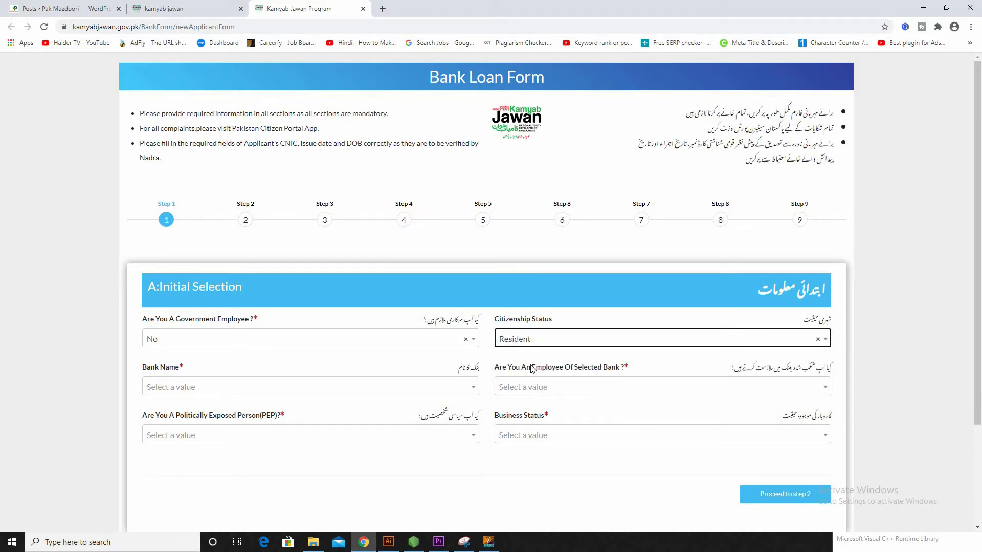
# Step: Choose National Bank of Pakistan as the bank, replacing an initial Allied Bank Limited pick
pyautogui.click(191, 387)
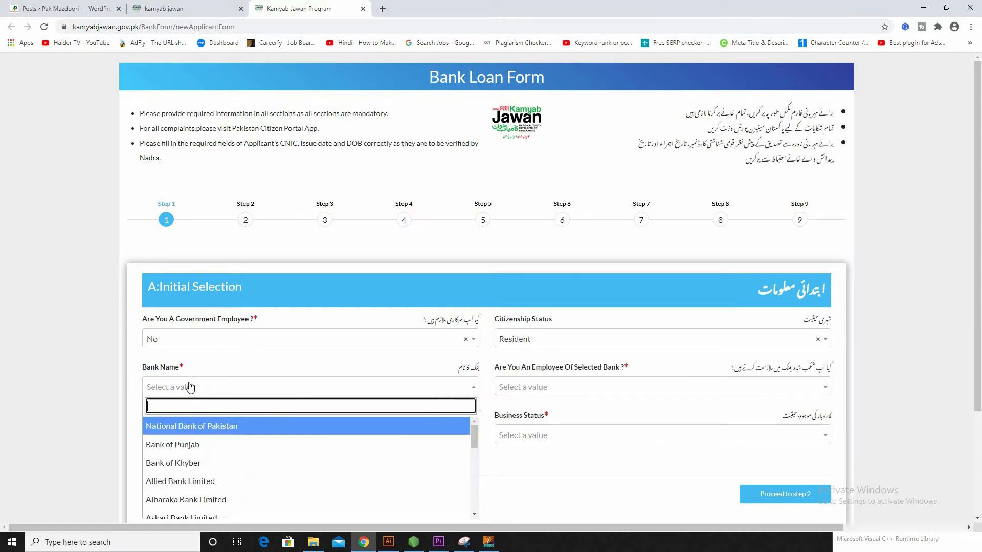
pyautogui.scroll(-1, 209, 404)
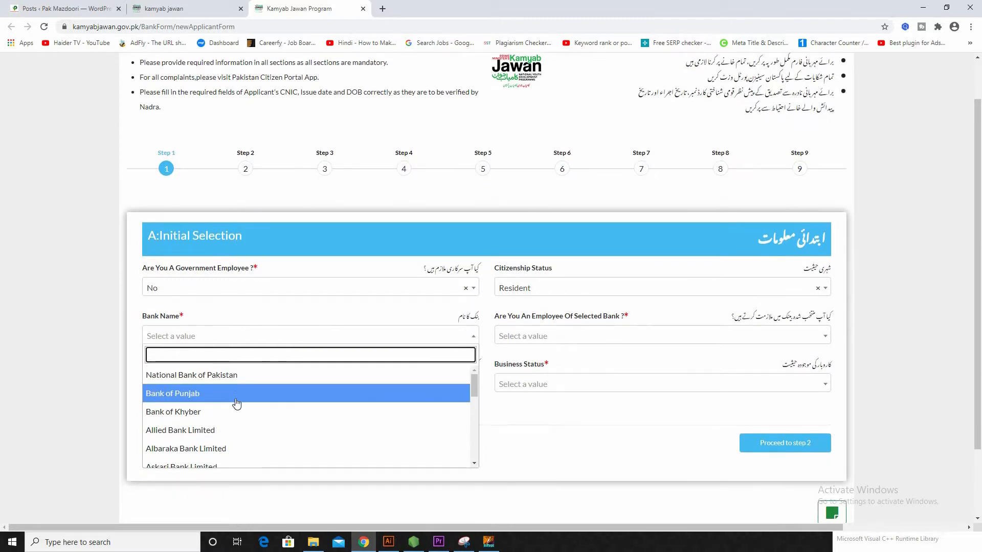
pyautogui.scroll(-1, 237, 404)
pyautogui.click(238, 376)
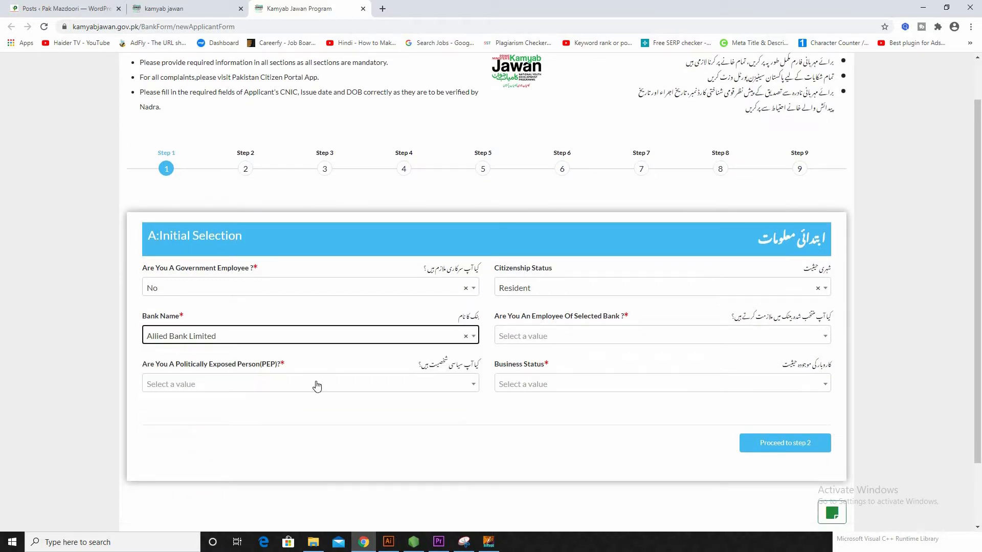
pyautogui.click(232, 339)
pyautogui.scroll(1, 230, 378)
pyautogui.click(225, 366)
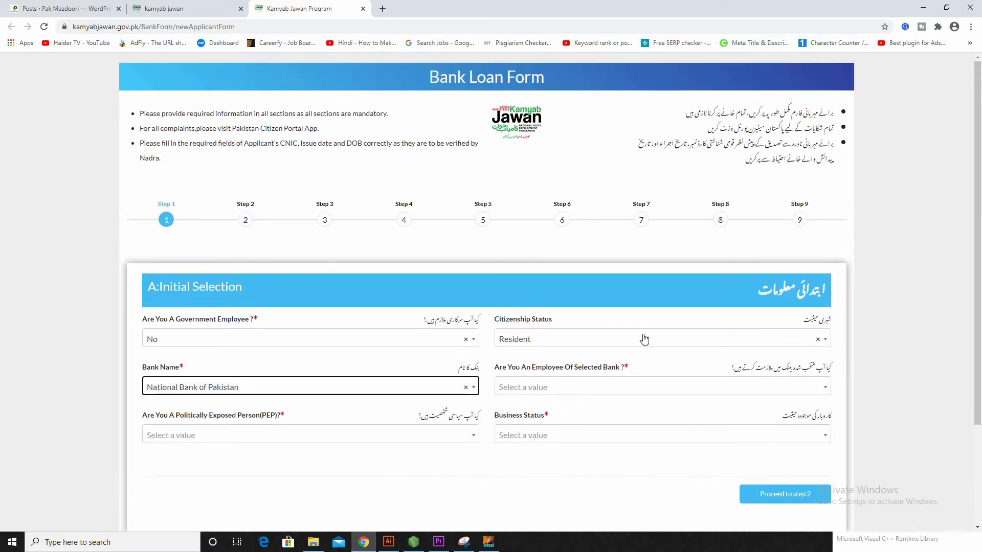
pyautogui.scroll(-1, 682, 339)
# Step: Answer No for bank employee and politically exposed person, and set business status to New Business
pyautogui.click(677, 340)
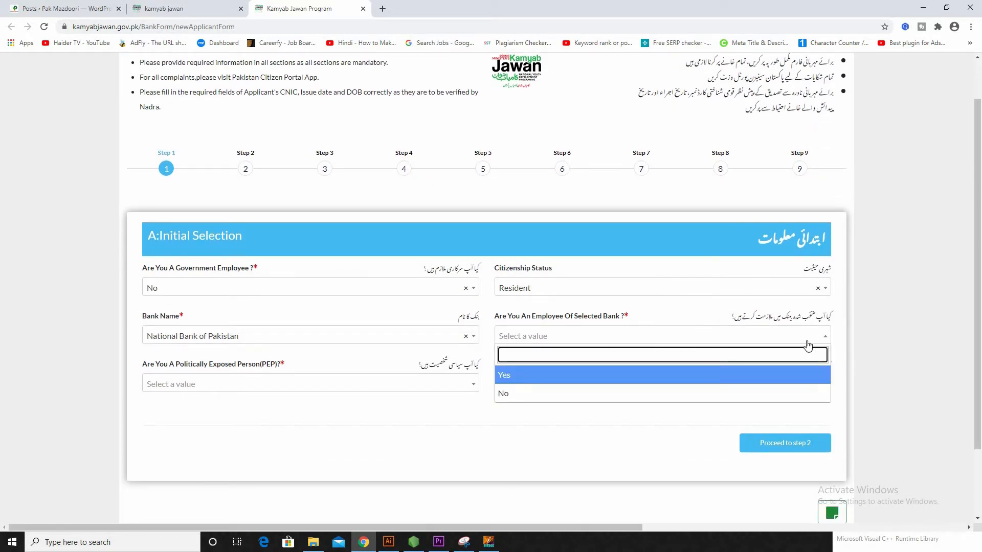
pyautogui.click(511, 401)
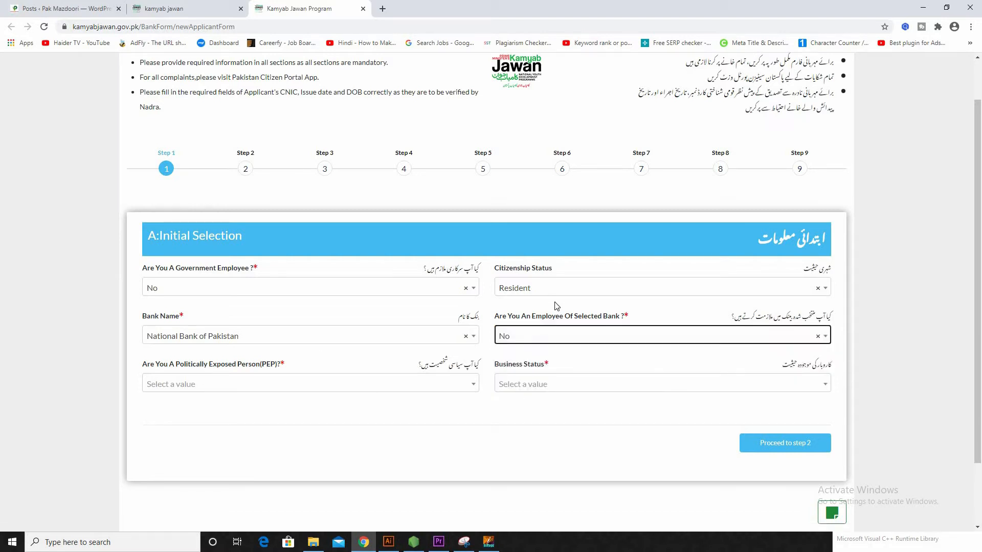
pyautogui.scroll(-1, 450, 324)
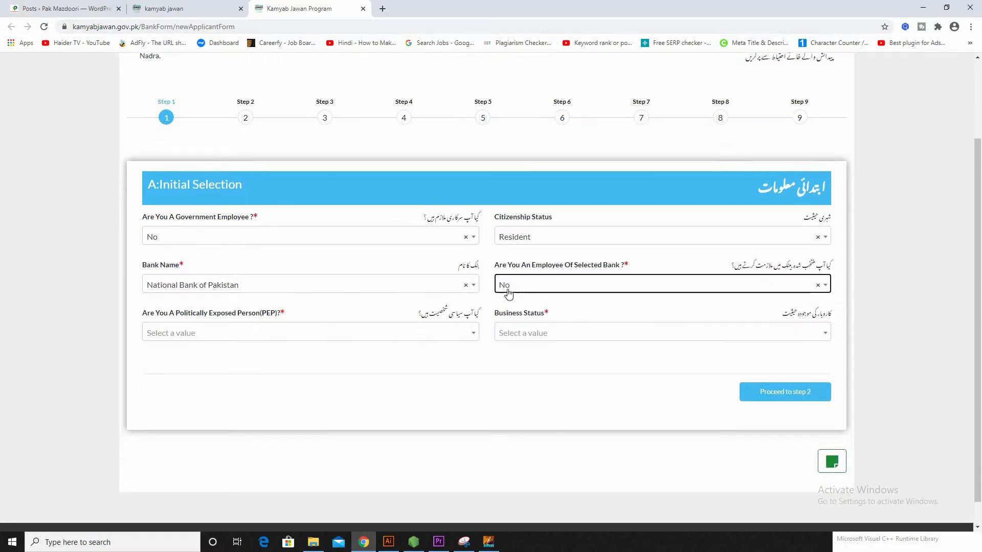
pyautogui.click(264, 338)
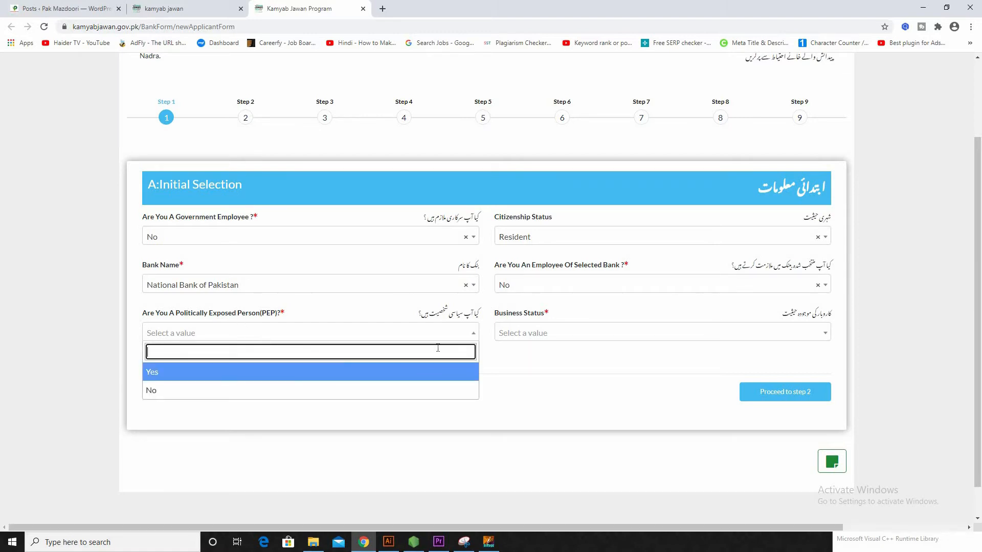
pyautogui.click(153, 391)
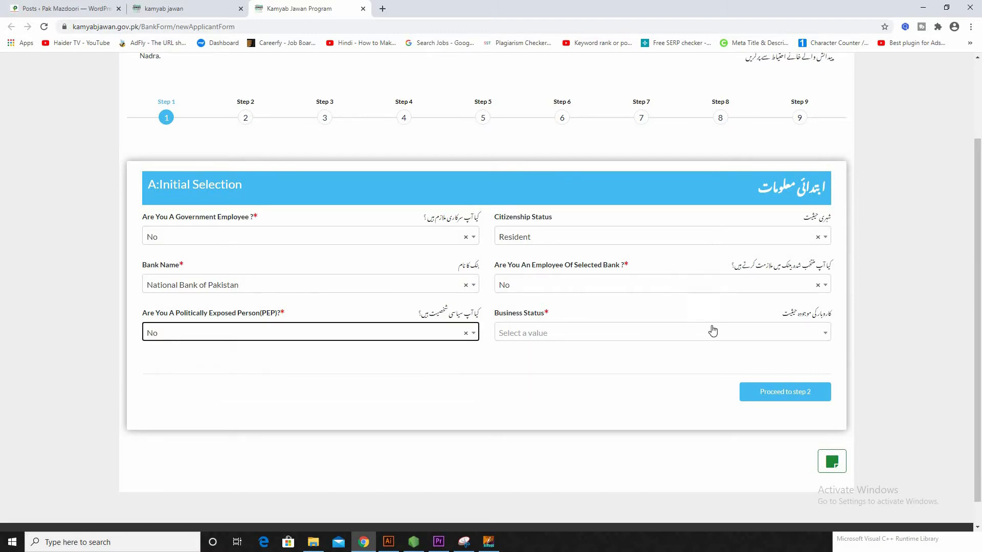
pyautogui.click(713, 332)
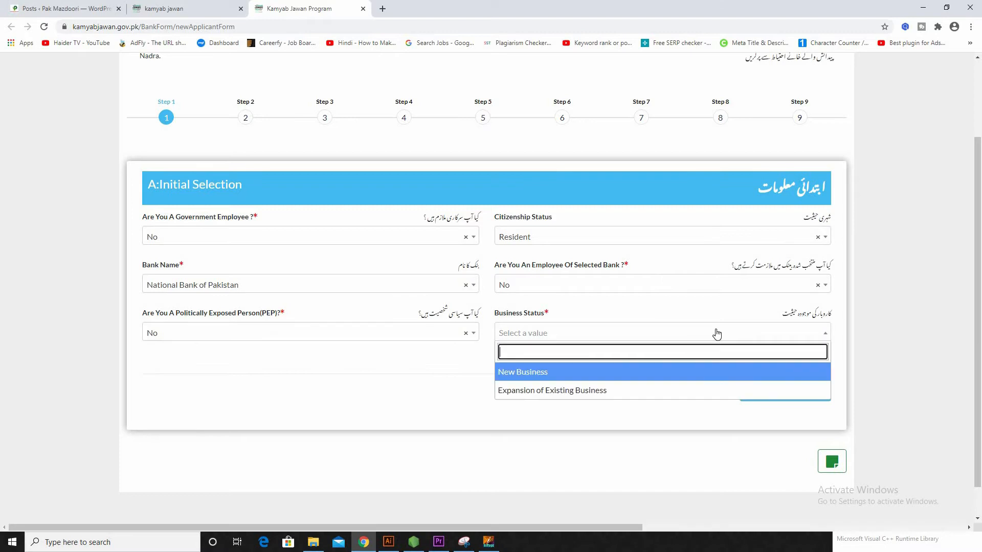
pyautogui.click(537, 373)
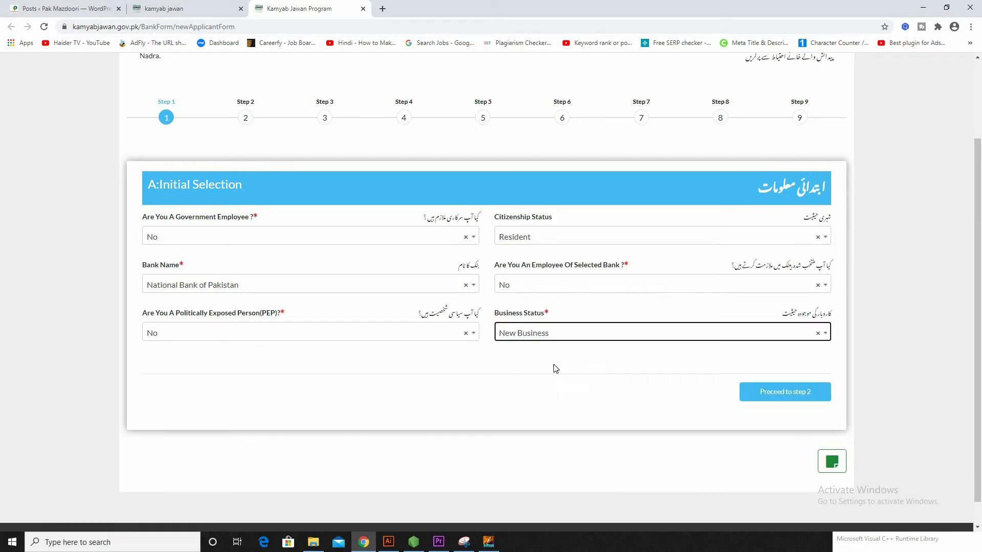
# Step: Advance to Personal Information, enter the applicant's name, and set gender to Male
pyautogui.click(804, 398)
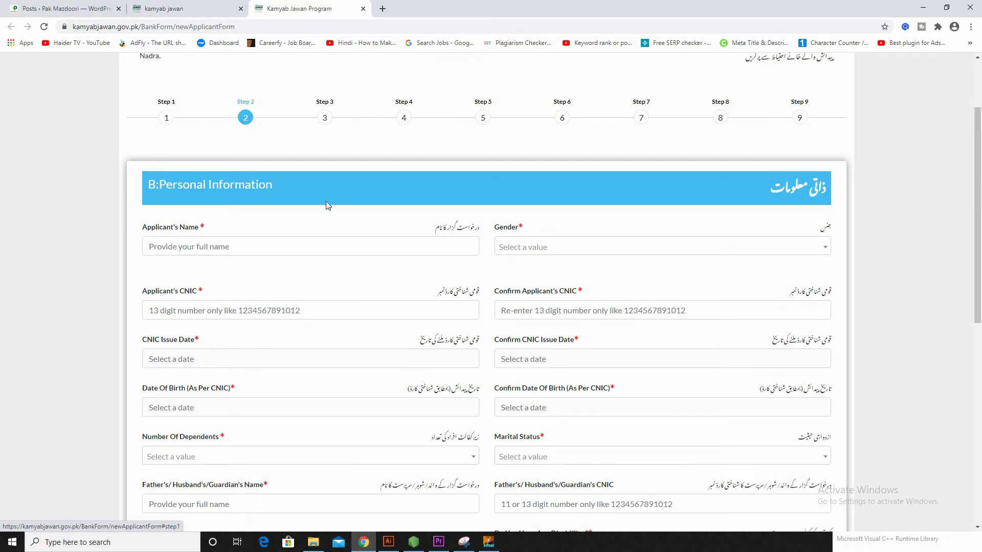
pyautogui.scroll(-1, 302, 215)
pyautogui.click(286, 198)
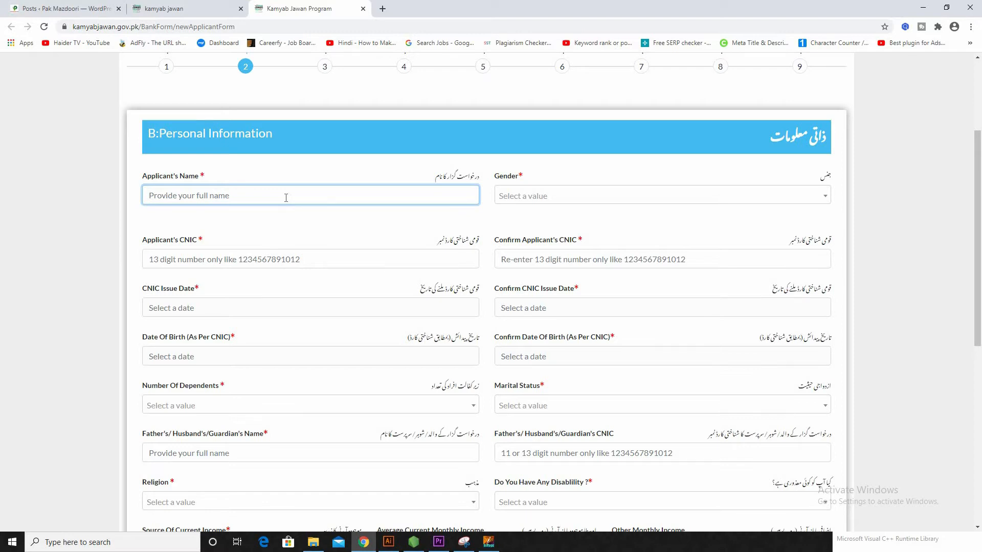
pyautogui.write('Muhammad')
pyautogui.click(636, 195)
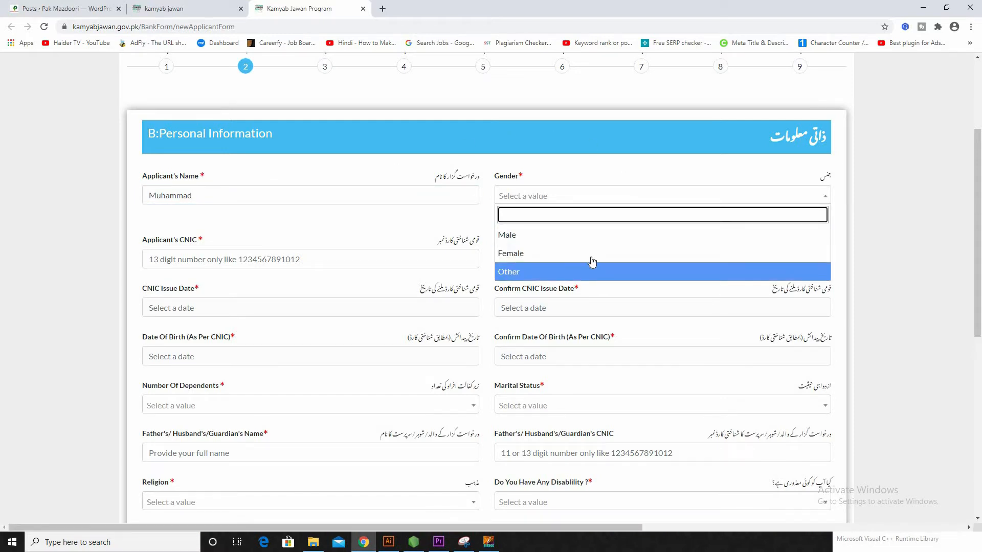
pyautogui.click(588, 236)
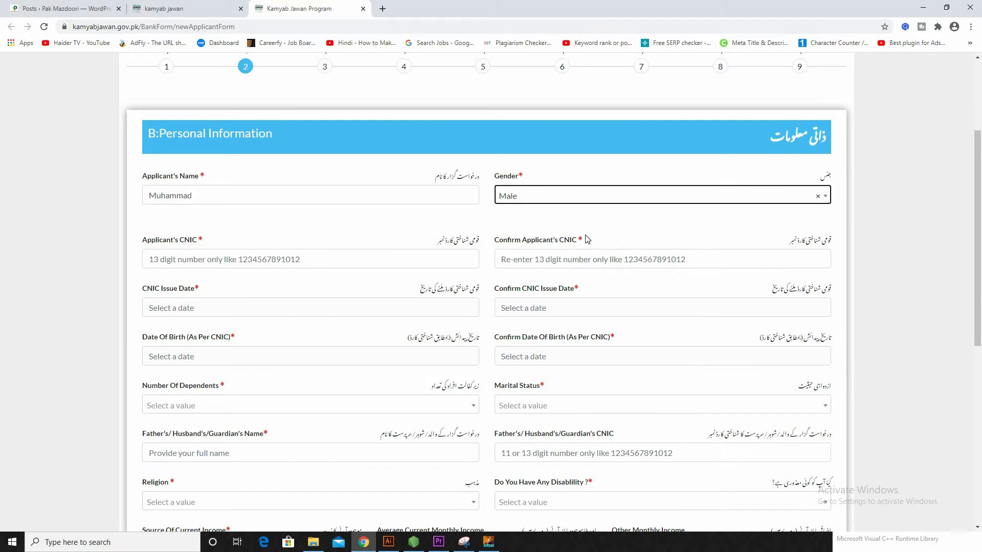
# Step: Enter the applicant's CNIC number in both the CNIC and confirm CNIC fields
pyautogui.click(177, 260)
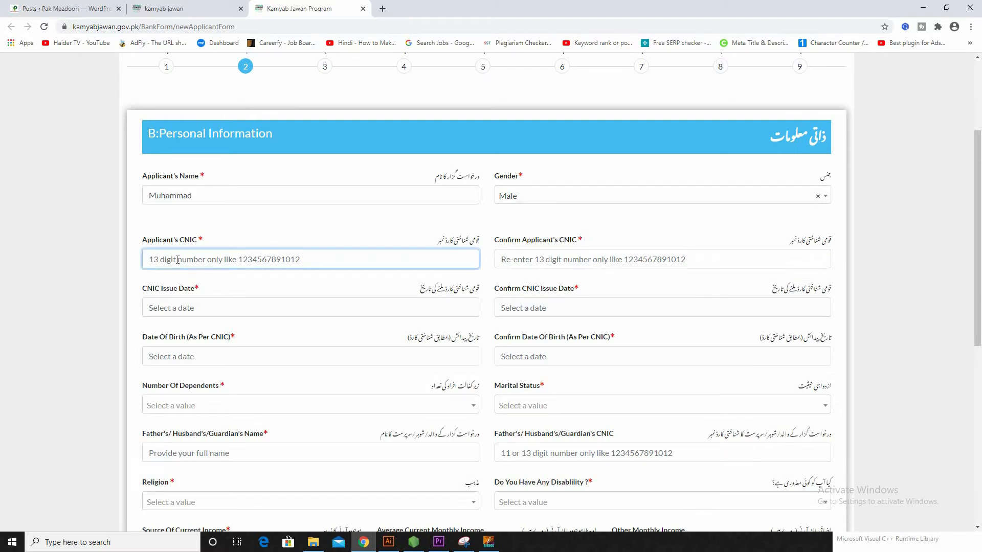
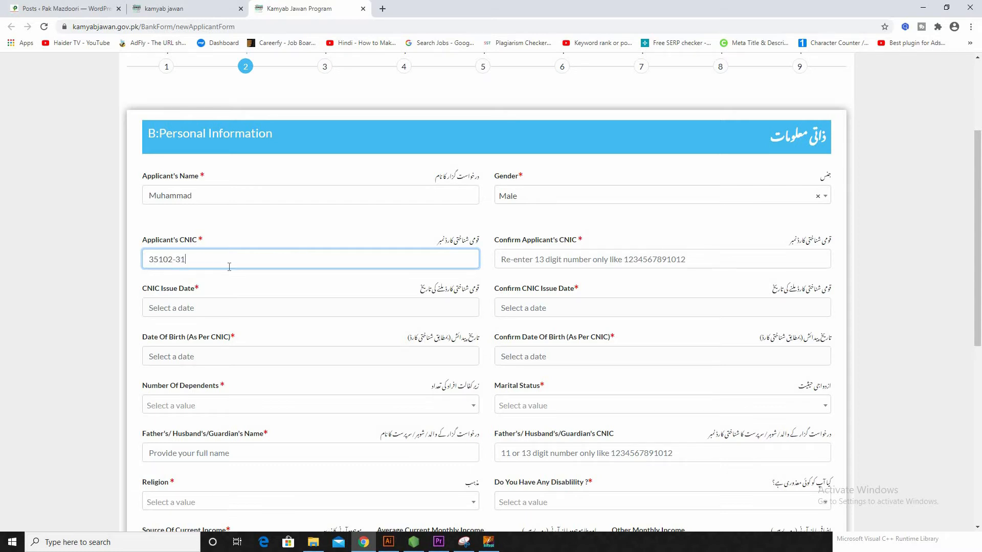
pyautogui.click(706, 258)
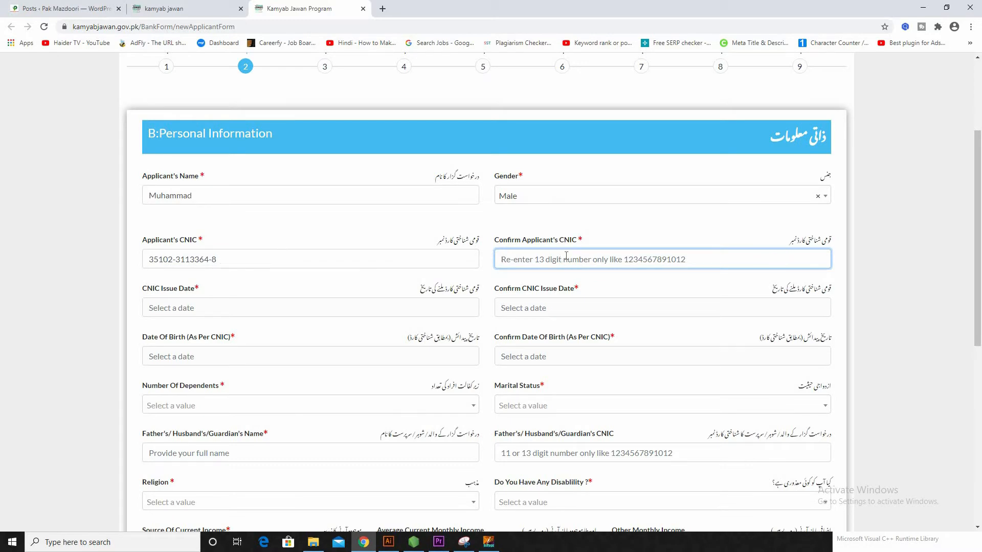
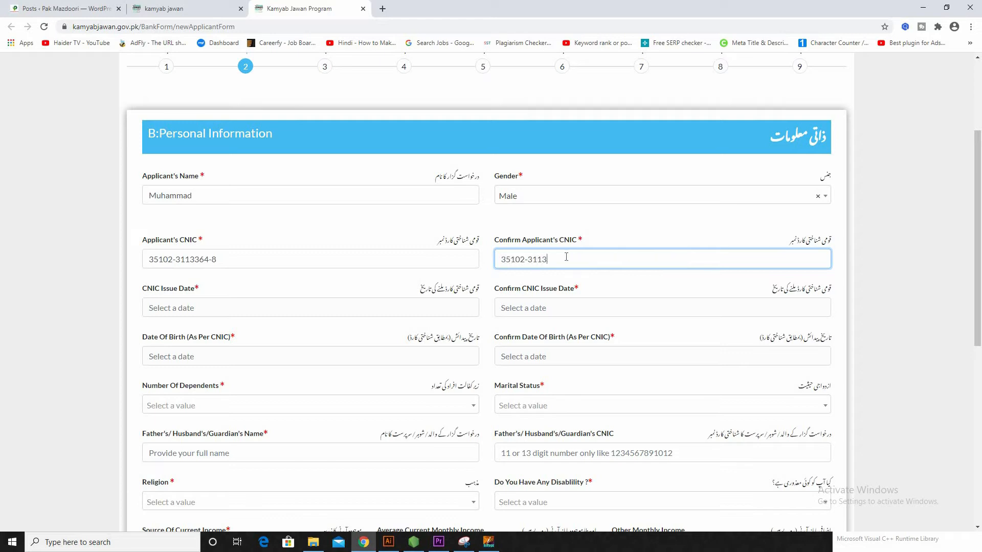
pyautogui.click(266, 304)
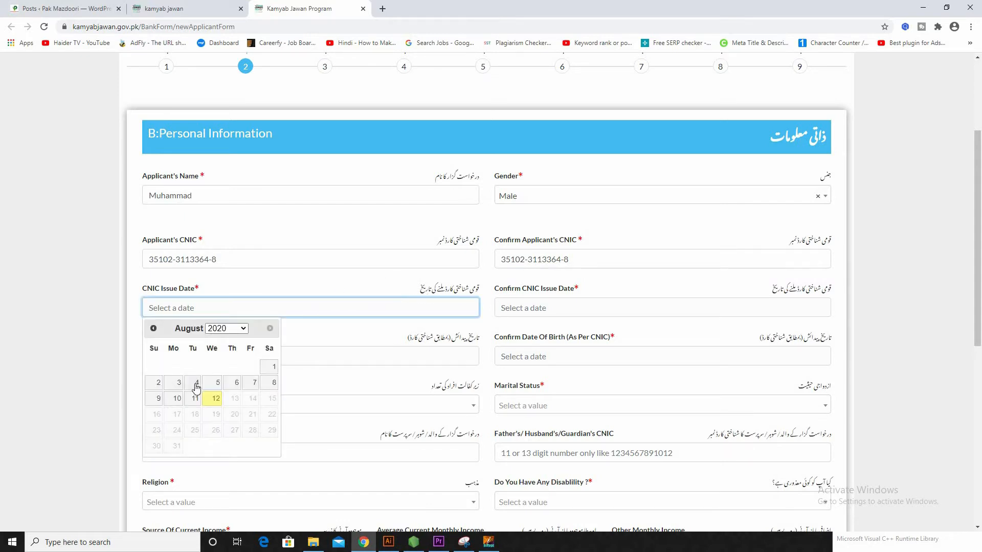
# Step: Set the CNIC issue date and its confirmation to 08/02/2018
pyautogui.click(235, 329)
pyautogui.click(220, 361)
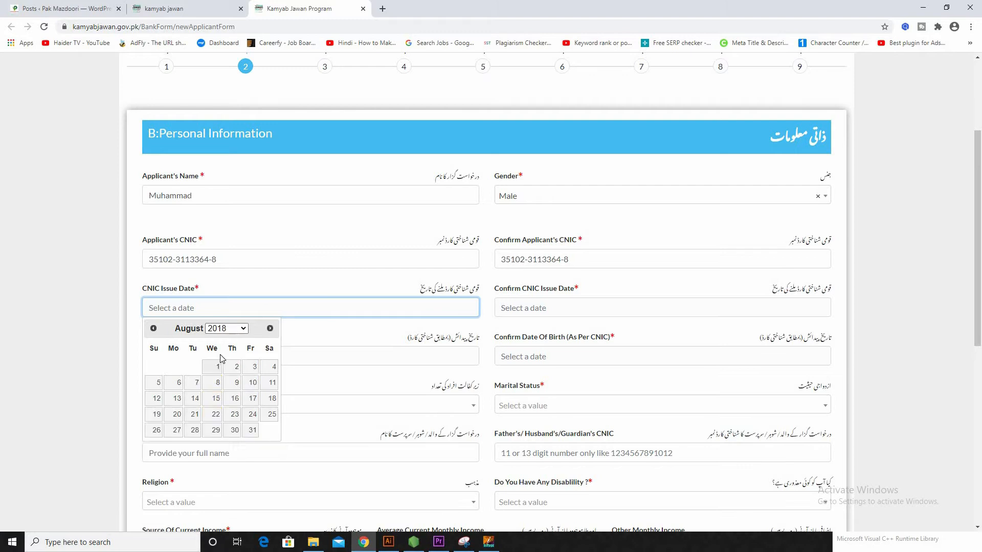
pyautogui.click(236, 370)
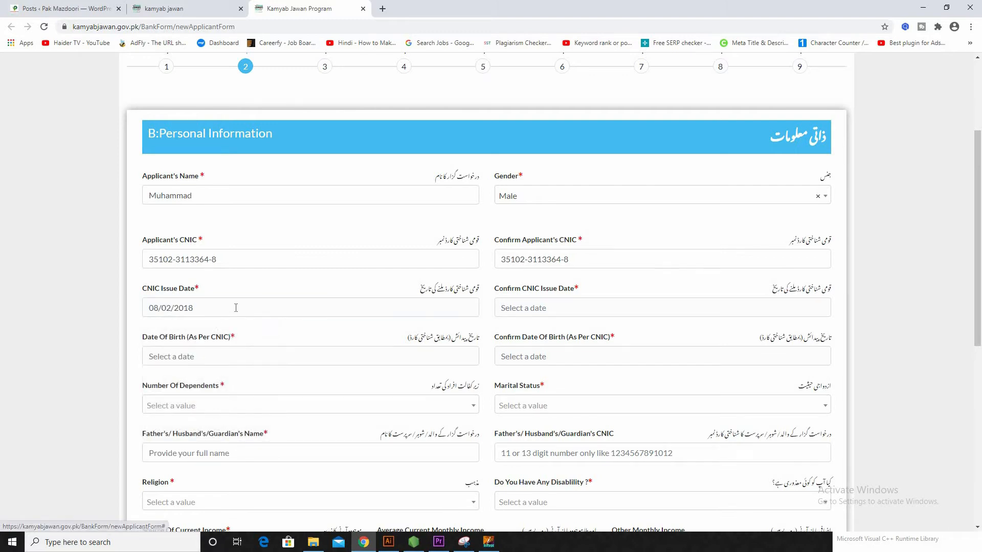
pyautogui.click(581, 305)
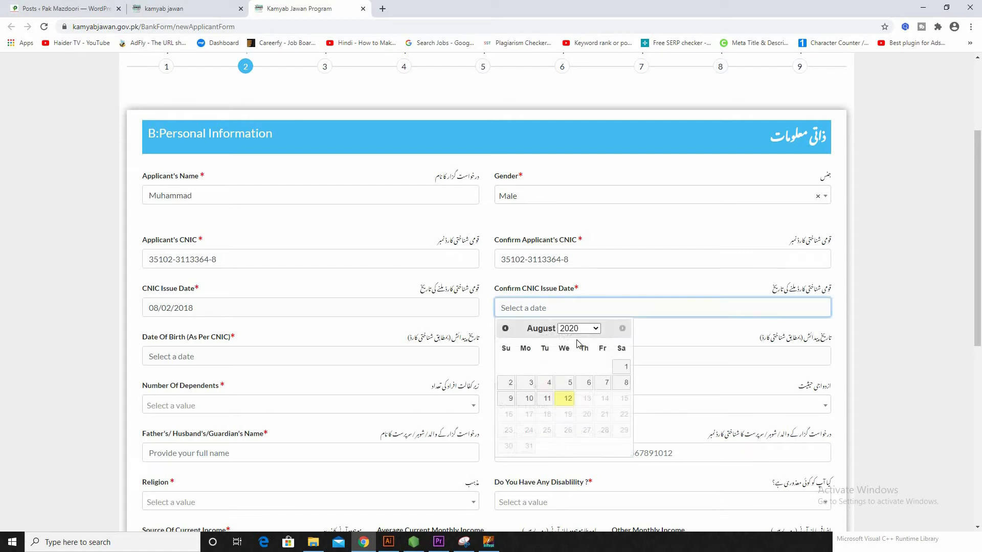
pyautogui.click(583, 328)
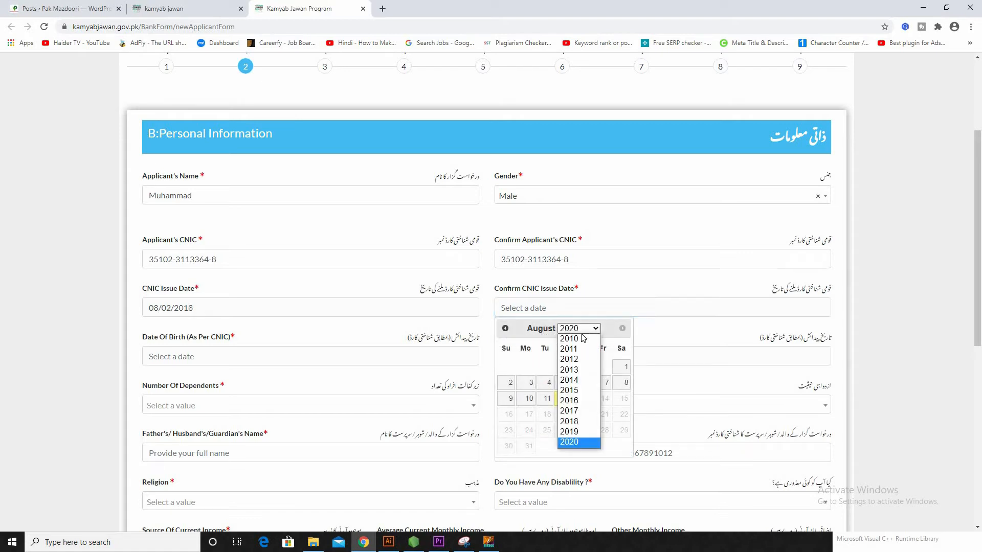
pyautogui.click(575, 413)
pyautogui.click(588, 367)
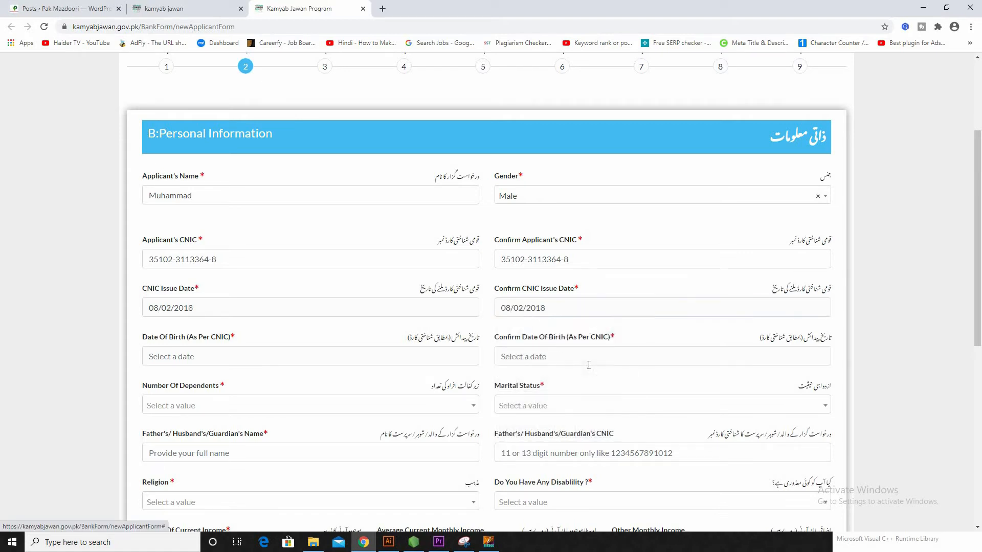
pyautogui.click(231, 363)
pyautogui.scroll(-2, 401, 276)
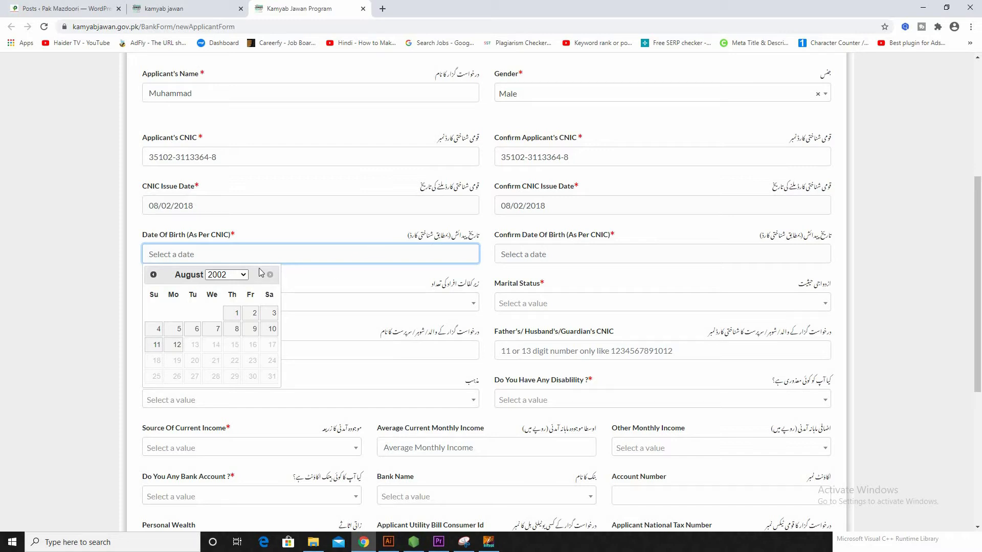
pyautogui.click(231, 276)
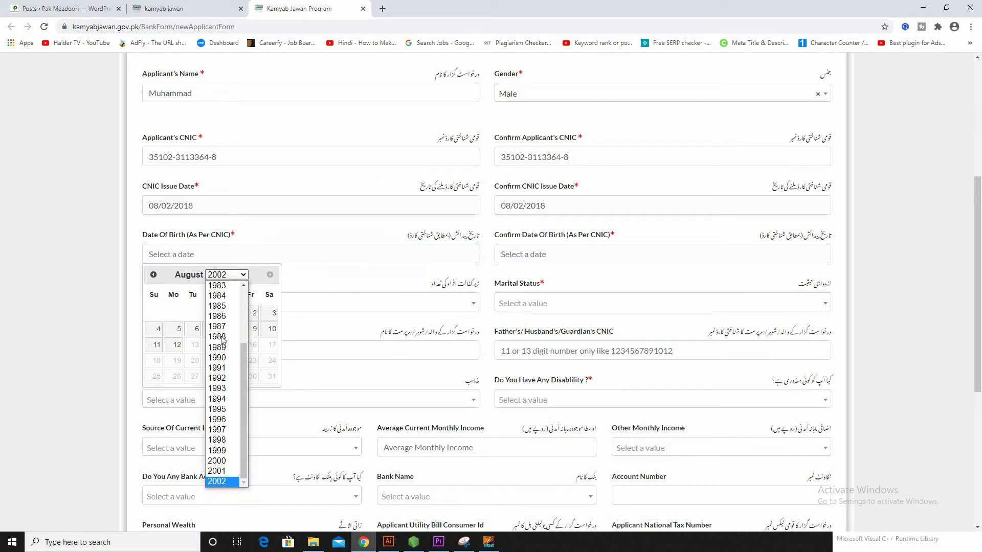
pyautogui.scroll(1, 225, 348)
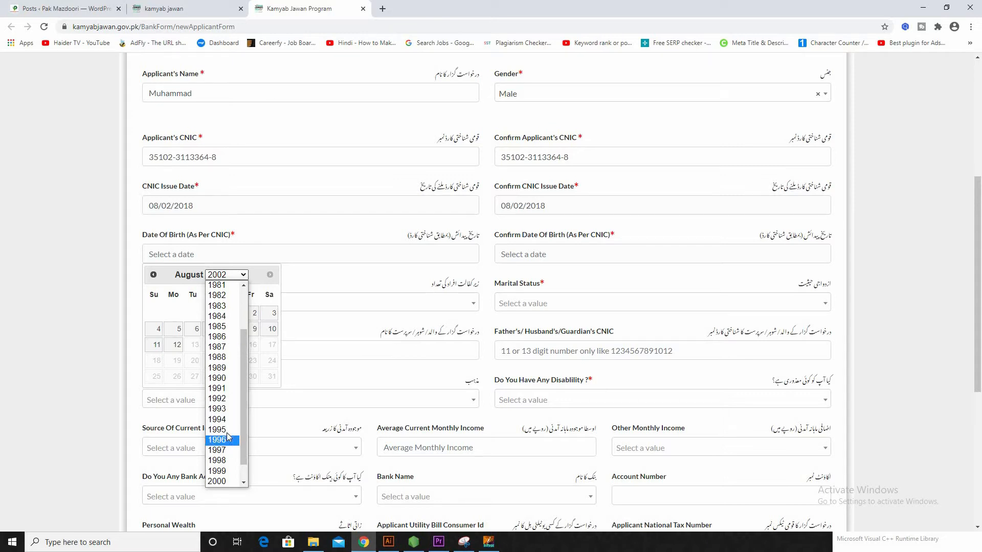
pyautogui.click(220, 450)
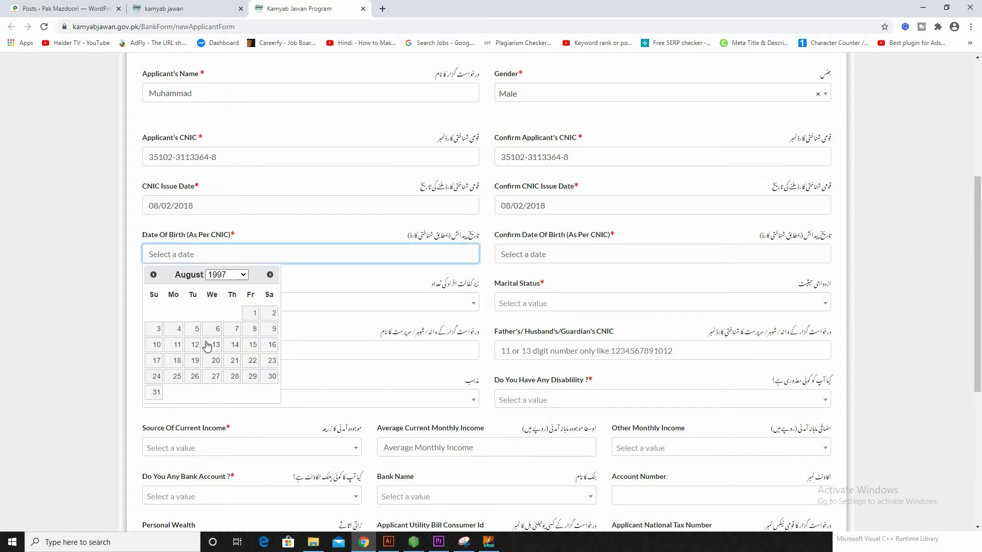
pyautogui.click(269, 314)
pyautogui.click(565, 252)
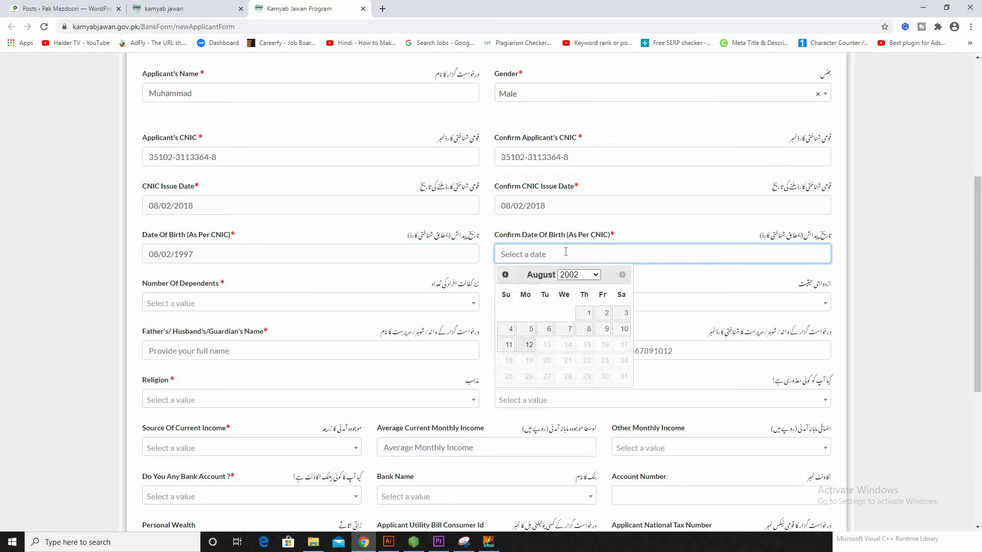
pyautogui.click(580, 277)
pyautogui.click(589, 438)
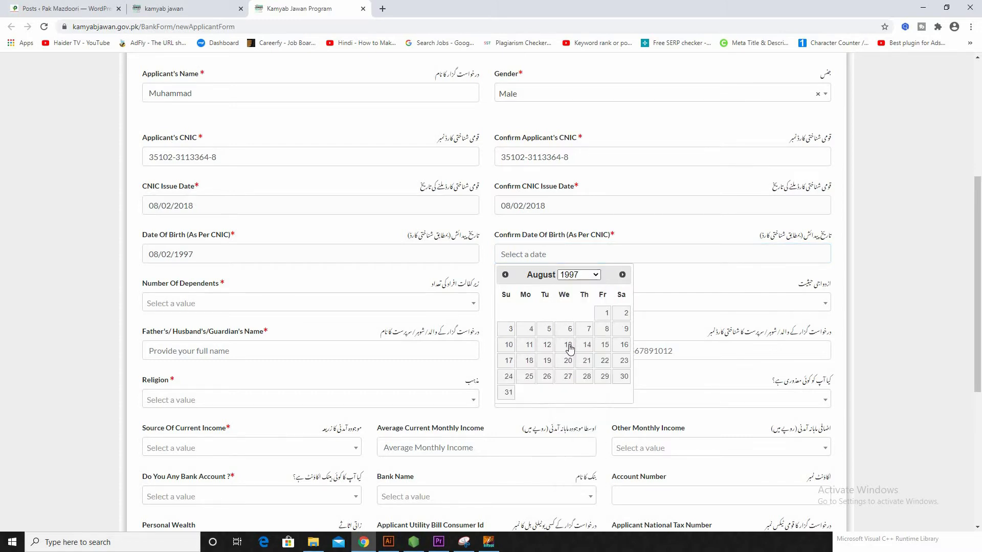
pyautogui.click(625, 317)
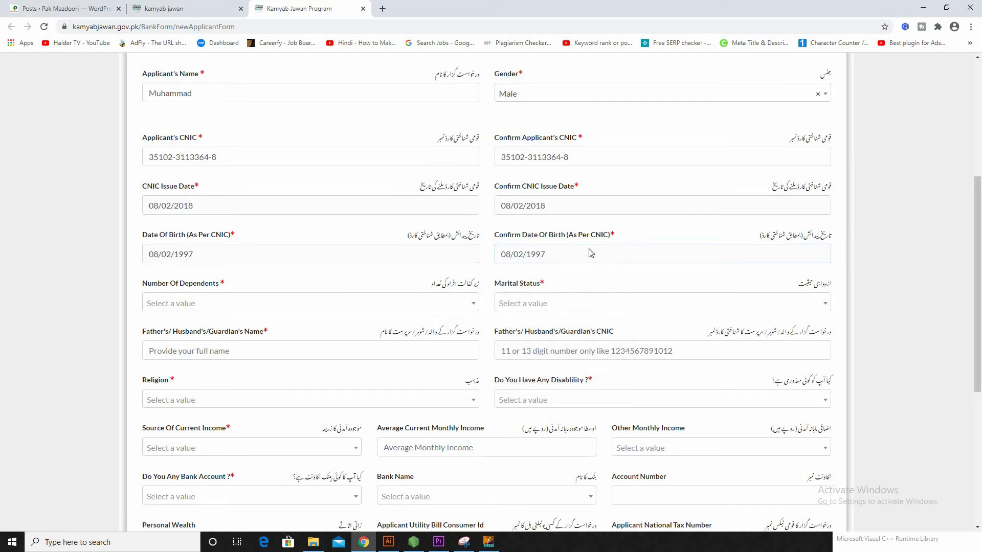
# Step: Set Number of Dependents to 3 and Marital Status to Married
pyautogui.click(219, 308)
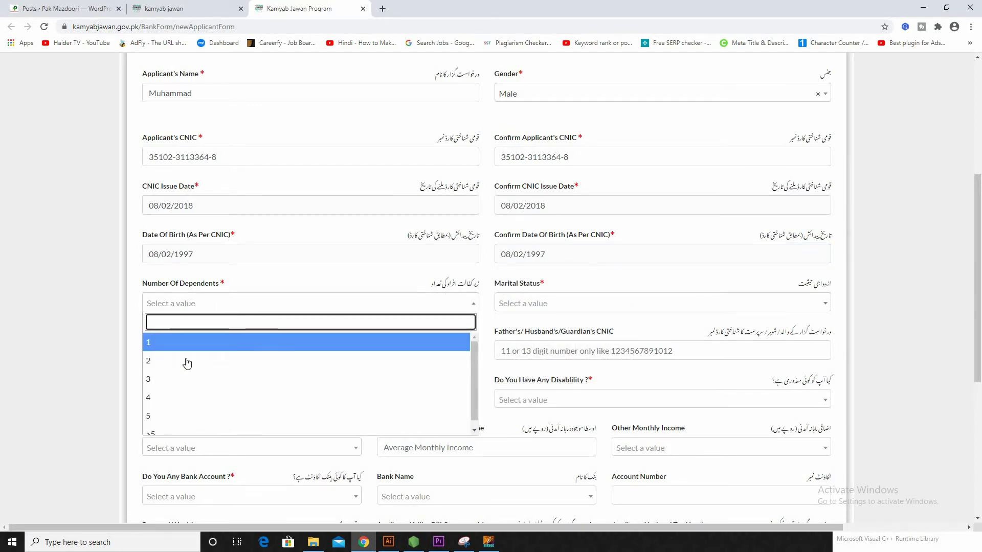
pyautogui.click(160, 381)
pyautogui.rightClick(159, 377)
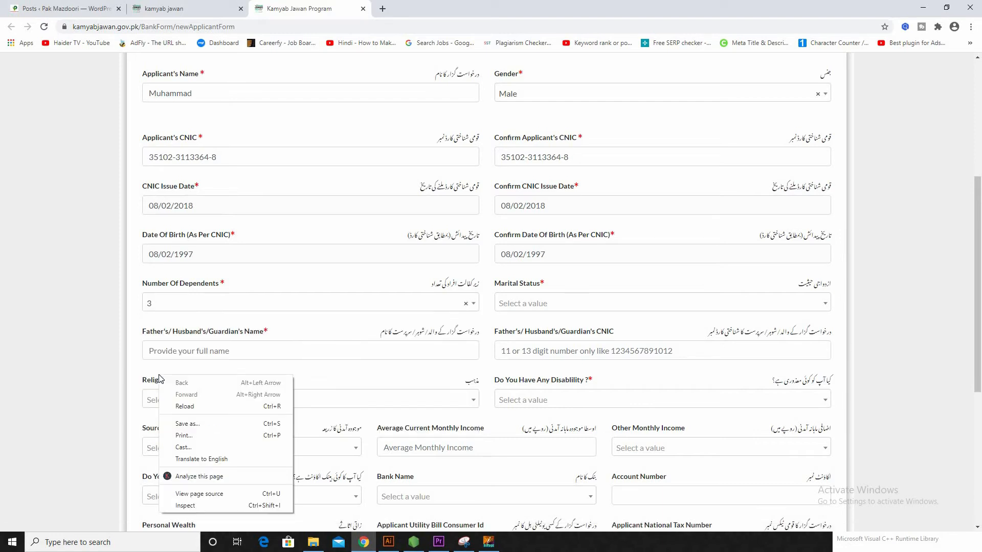
pyautogui.click(603, 303)
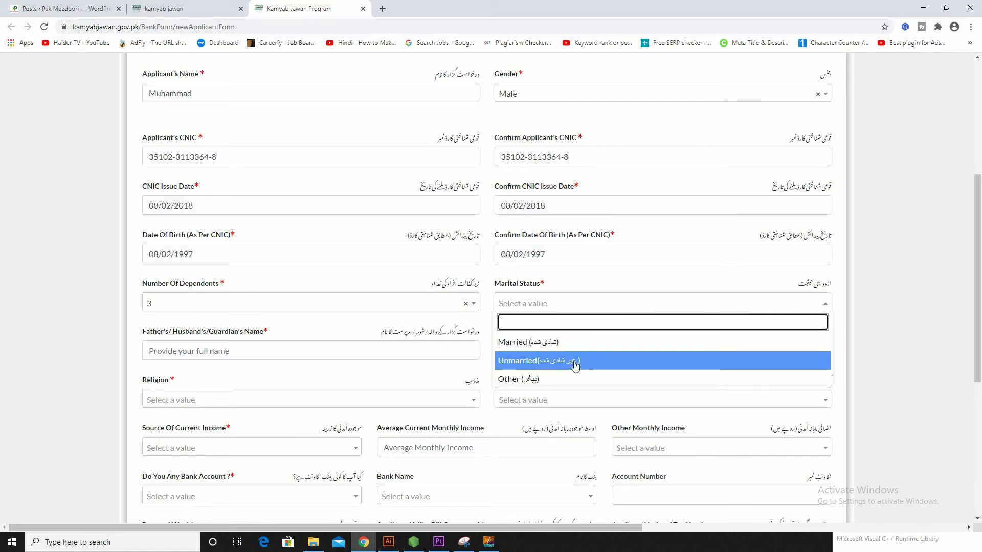
pyautogui.click(562, 342)
pyautogui.scroll(-2, 293, 277)
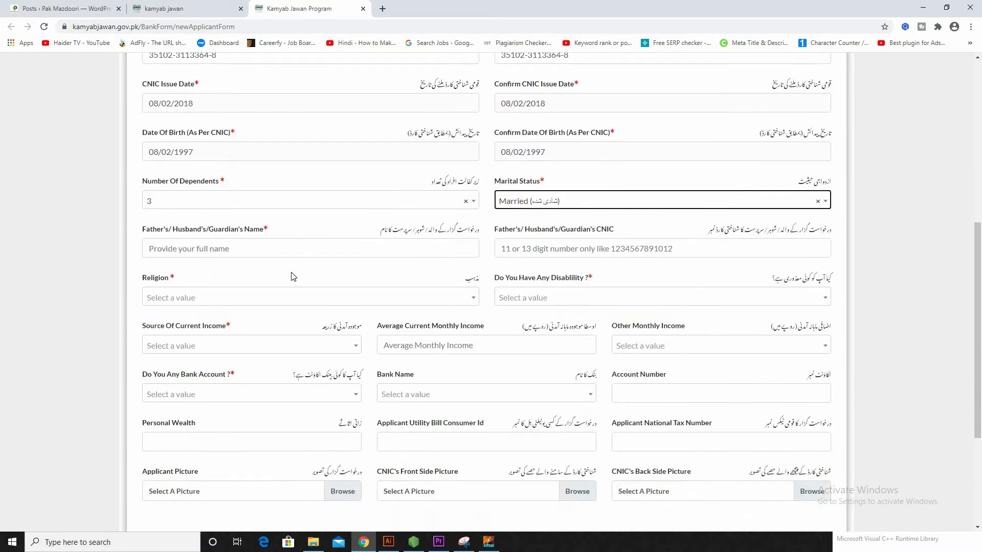
pyautogui.click(214, 249)
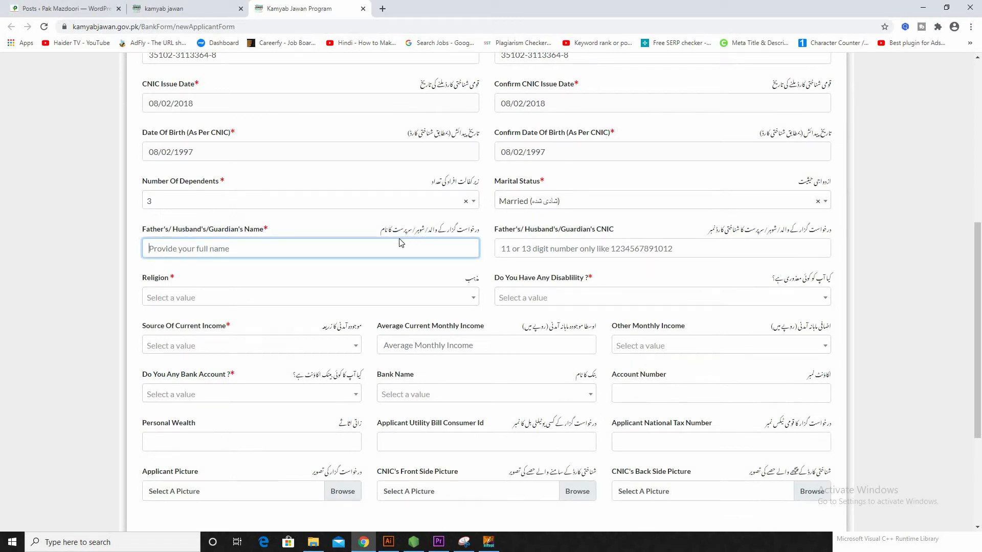
# Step: Enter the father's/guardian's name and the guardian's 13-digit CNIC number
pyautogui.write('Rasheed')
pyautogui.click(588, 256)
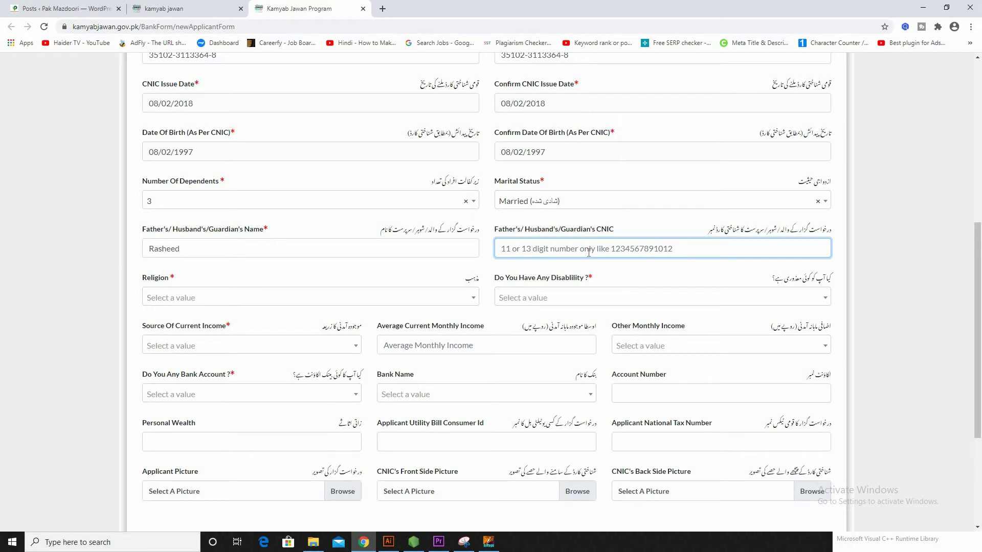
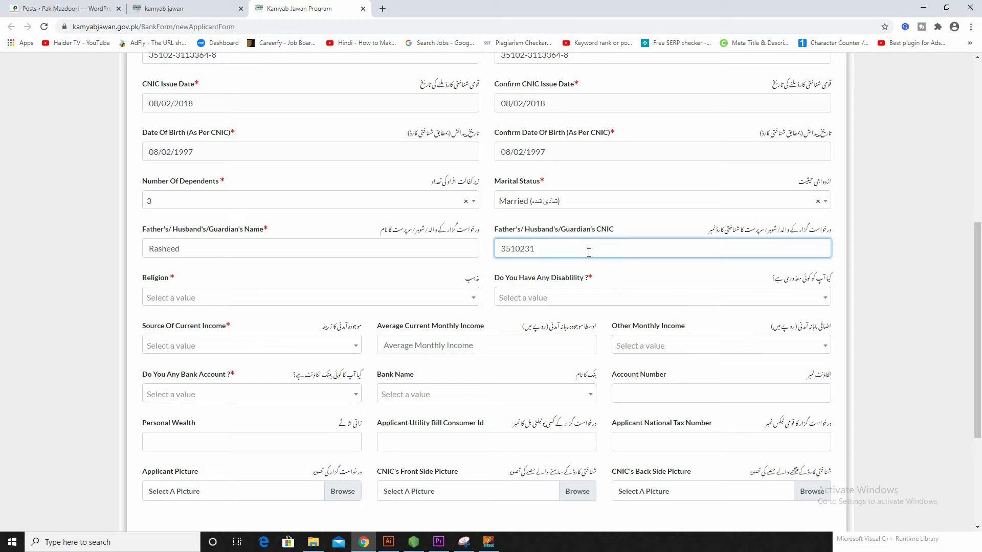
pyautogui.scroll(-1, 589, 253)
pyautogui.click(310, 251)
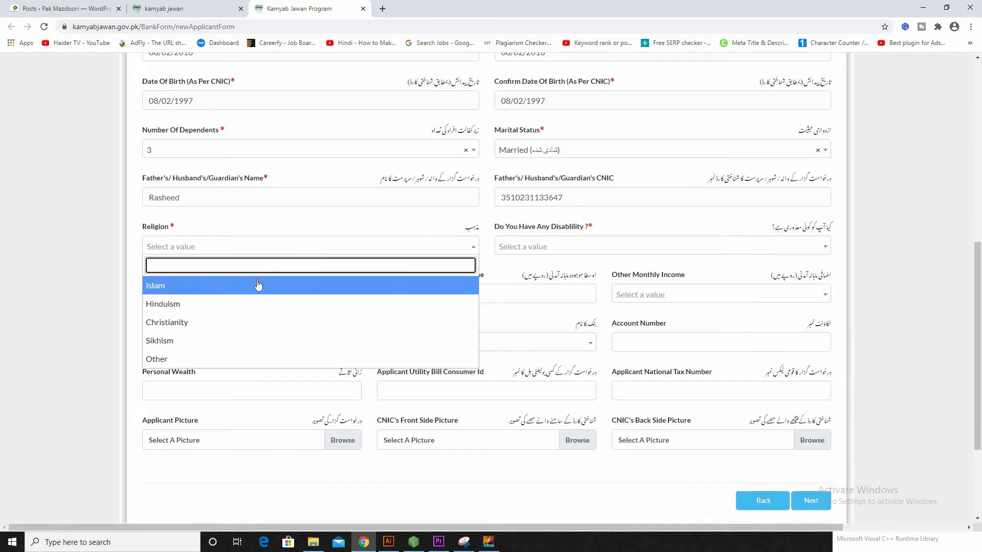
# Step: Set religion to Islam and answer No to having a disability
pyautogui.click(223, 291)
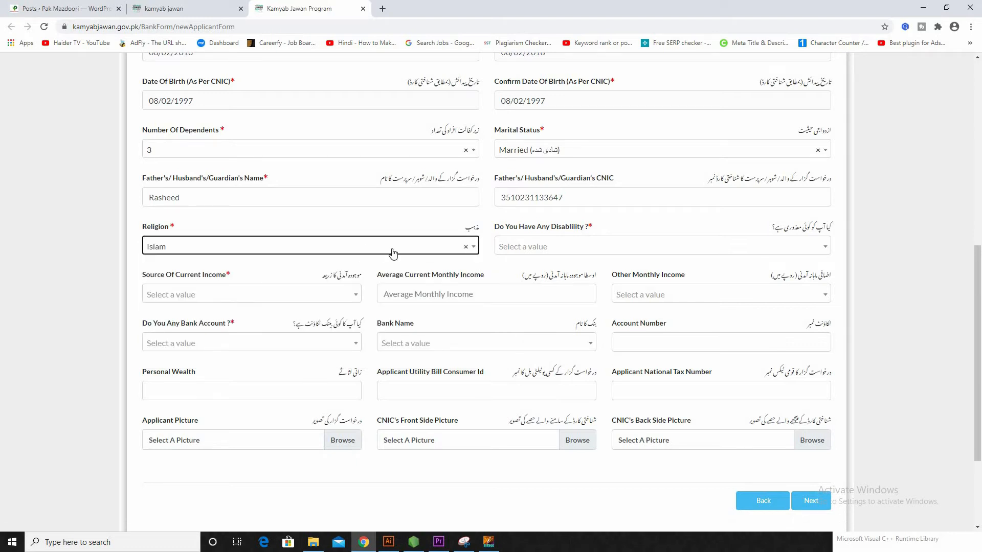
pyautogui.click(653, 249)
pyautogui.rightClick(656, 247)
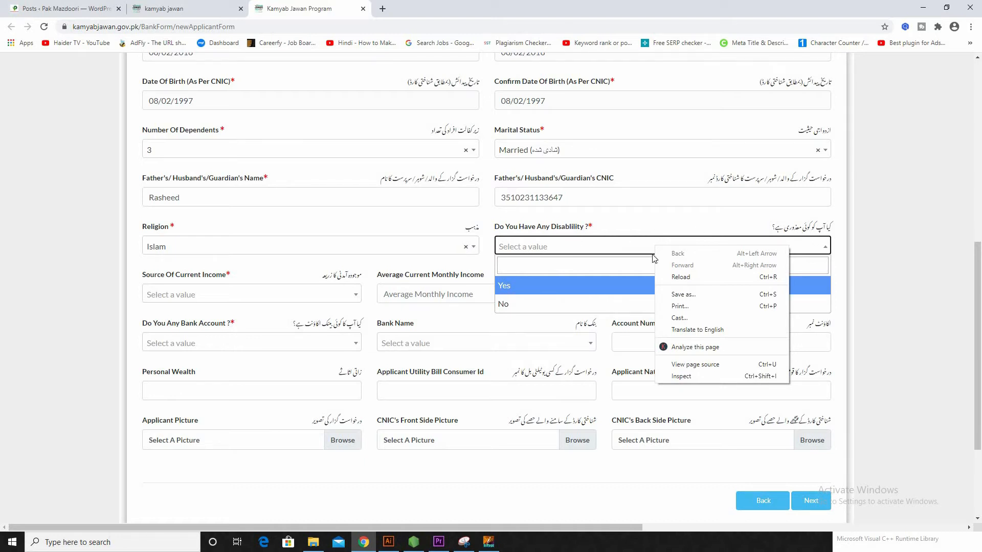
pyautogui.click(577, 255)
pyautogui.click(572, 254)
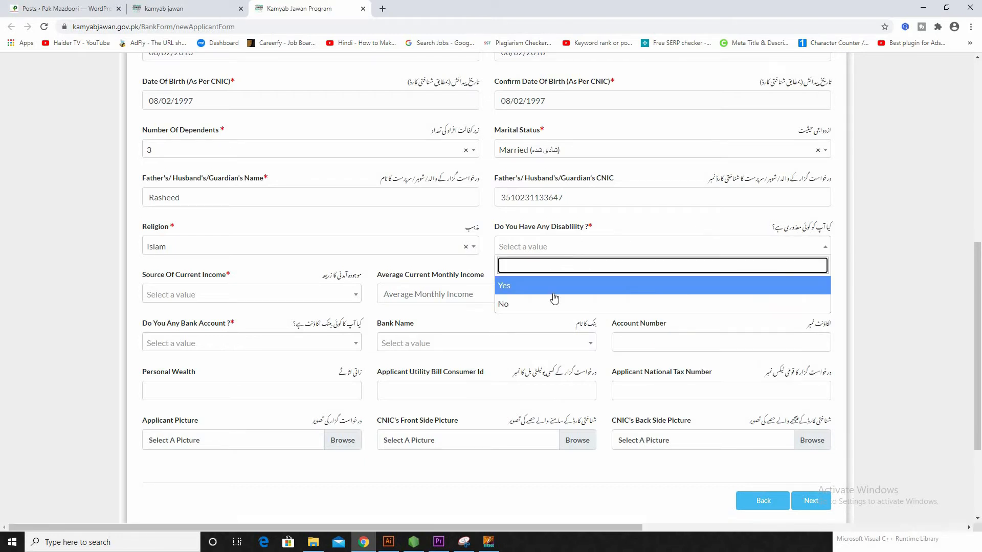
pyautogui.click(543, 306)
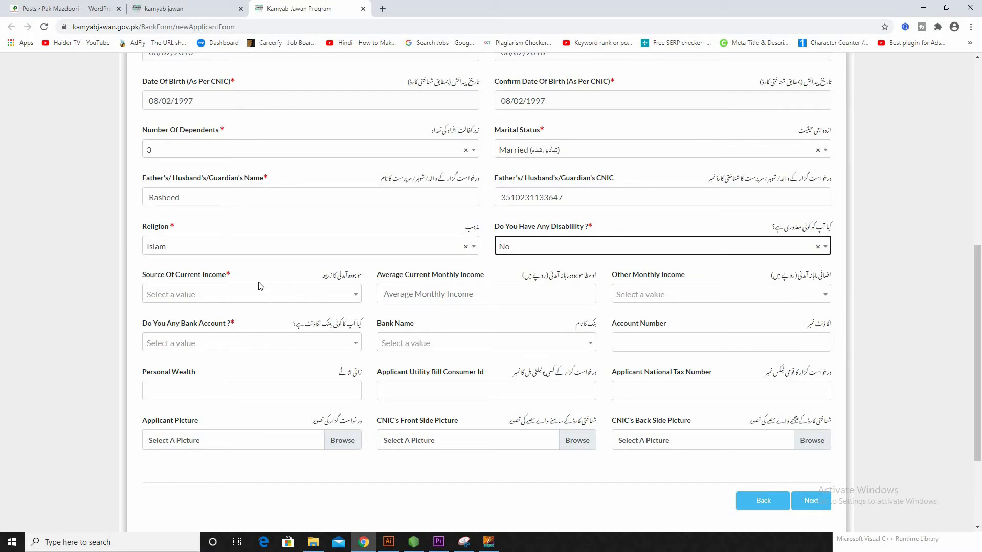
# Step: Choose Agriculture Income, enter 25000 monthly income, and set other income to Upto Rs 600,000
pyautogui.click(252, 299)
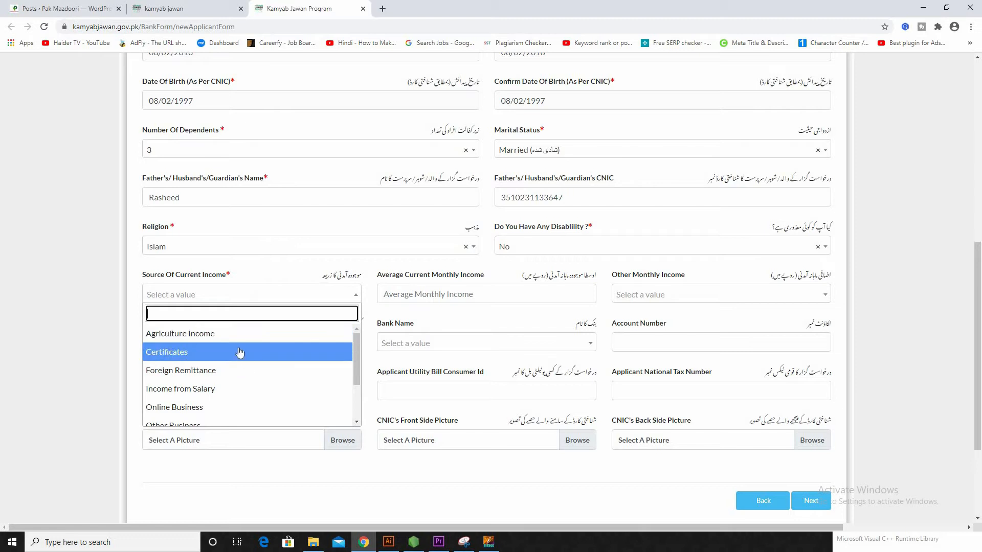
pyautogui.click(230, 335)
pyautogui.click(424, 296)
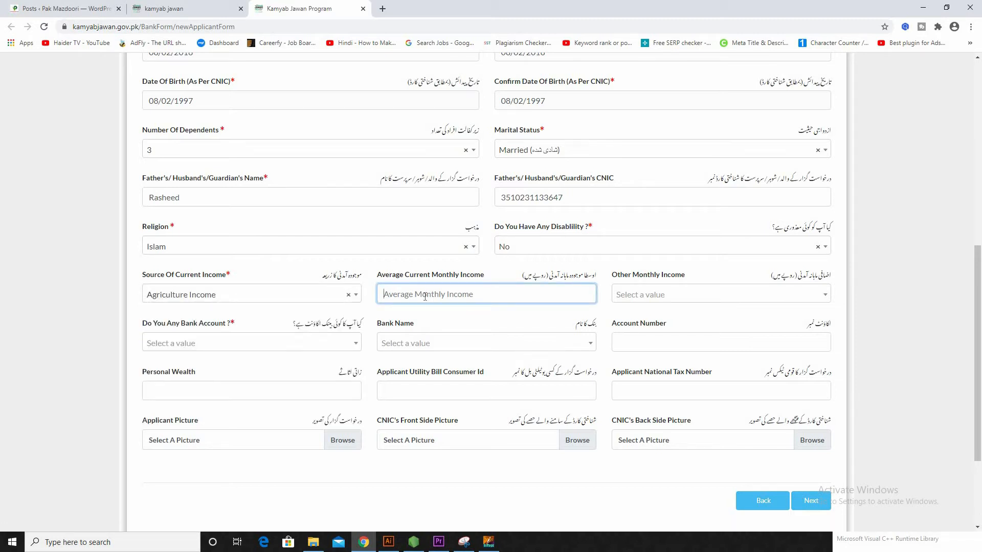
pyautogui.write('25000')
pyautogui.moveTo(648, 279); pyautogui.dragTo(647, 293)
pyautogui.click(647, 293)
pyautogui.click(644, 285)
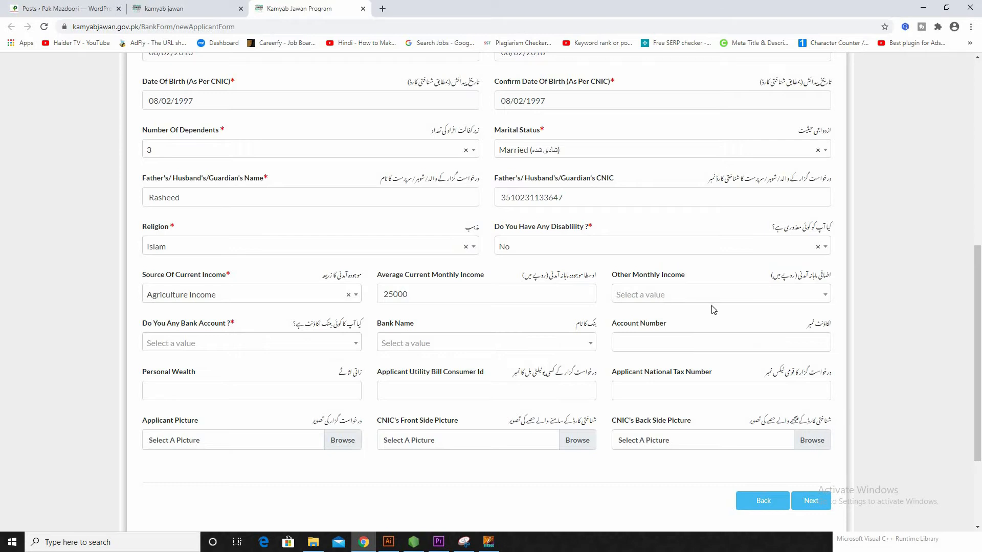
pyautogui.click(716, 292)
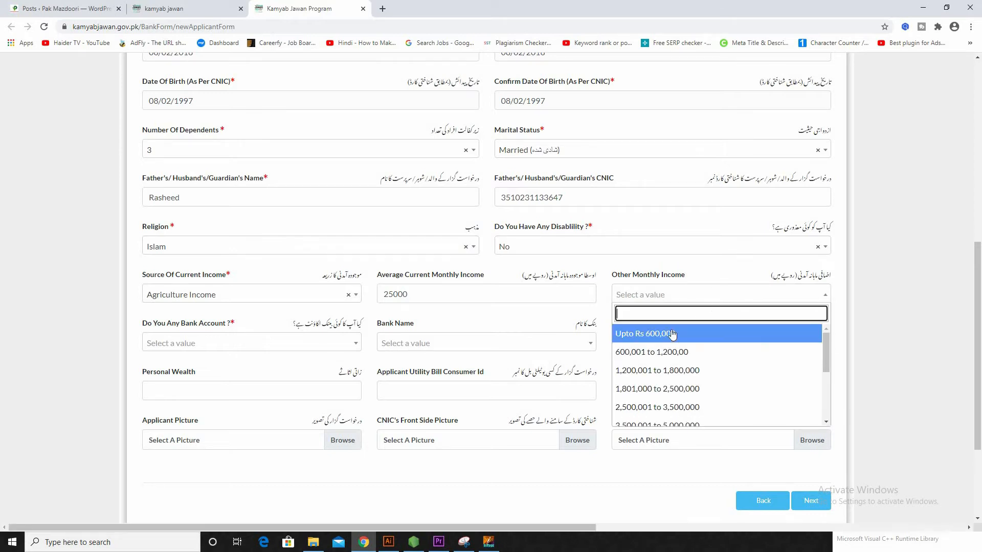
pyautogui.click(672, 333)
pyautogui.scroll(-1, 513, 302)
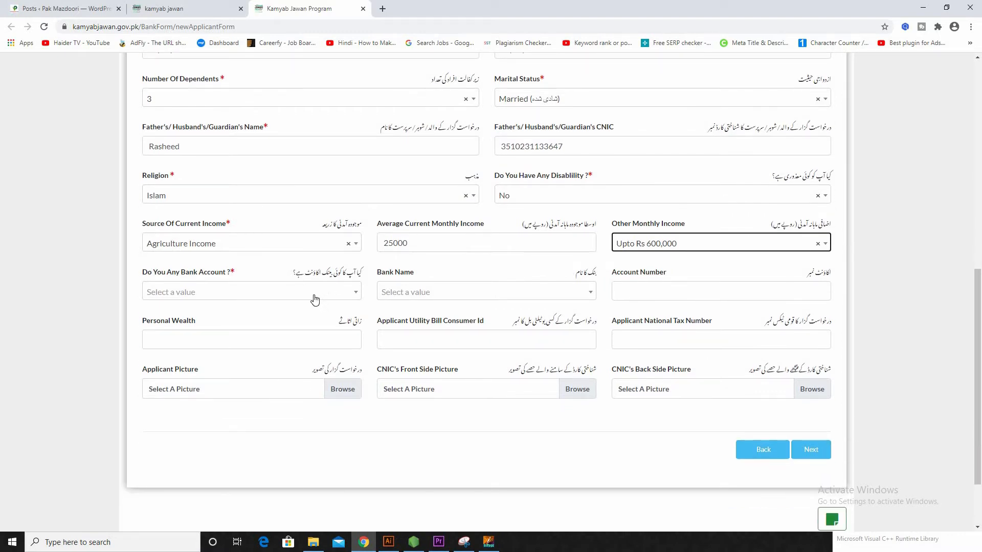
# Step: Answer No for bank account, pass the wealth, utility and tax fields, and browse for the applicant picture
pyautogui.click(304, 299)
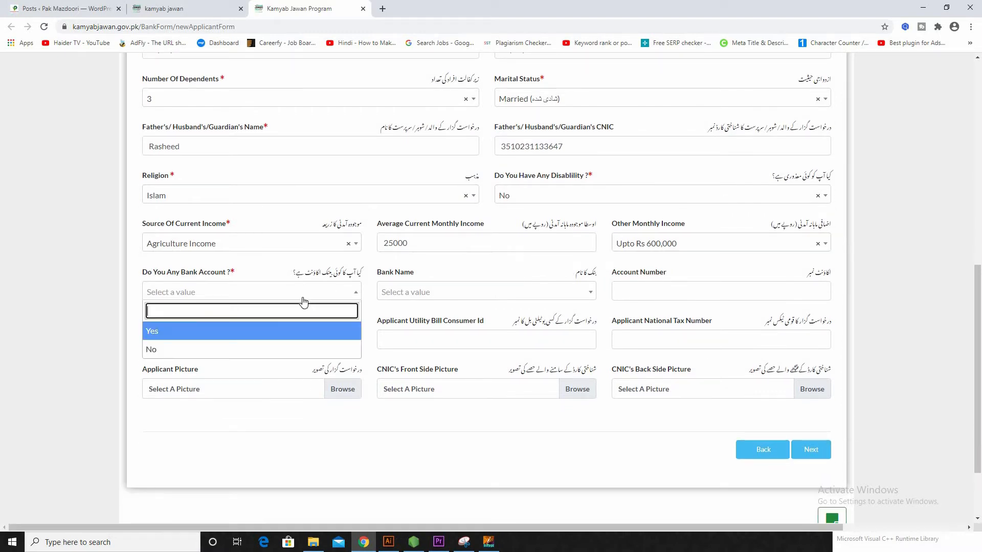
pyautogui.click(186, 349)
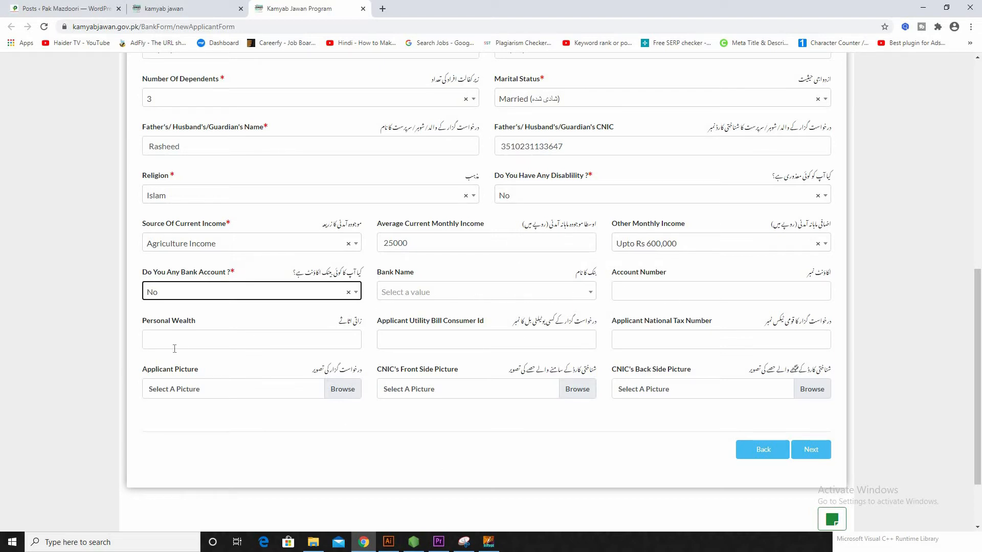
pyautogui.click(273, 337)
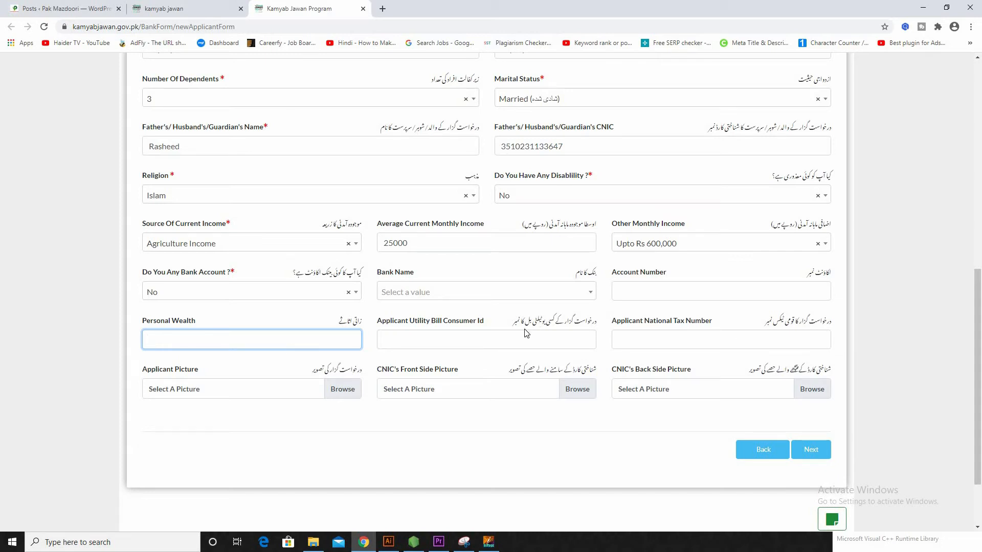
pyautogui.click(502, 337)
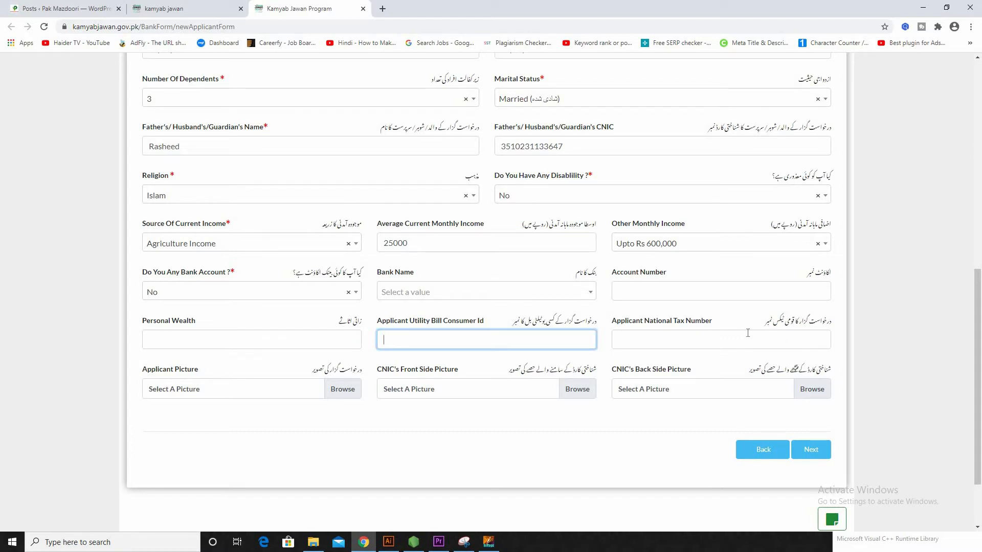
pyautogui.click(694, 343)
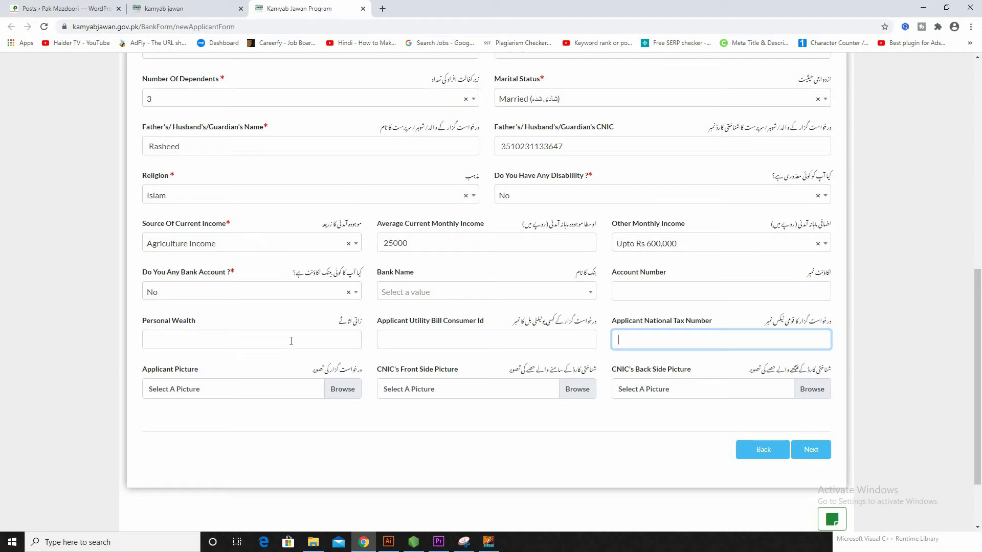
pyautogui.click(334, 389)
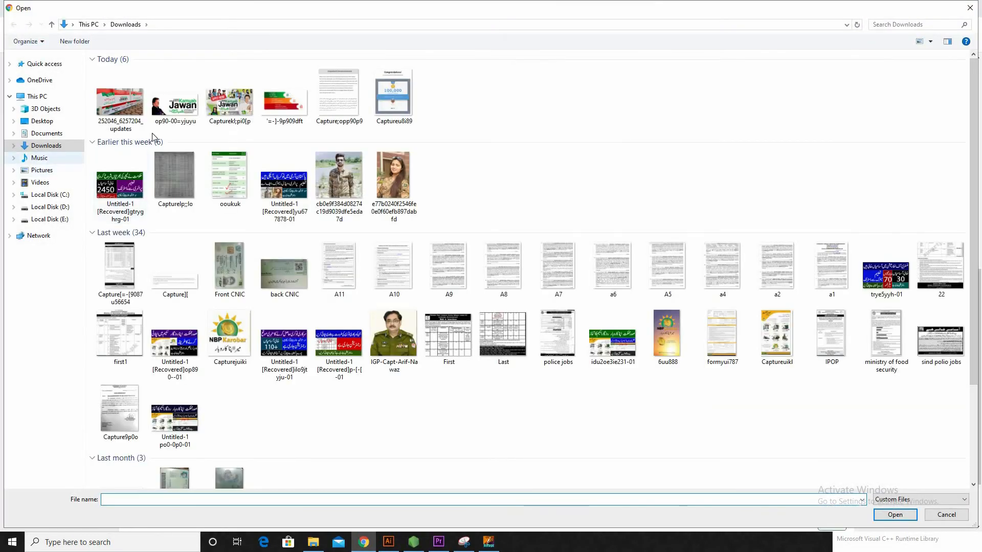
# Step: Attach the 252046_6257204_updates image as applicant picture, plus CNIC front and back images, then go to Step 3
pyautogui.click(122, 101)
pyautogui.doubleClick(122, 102)
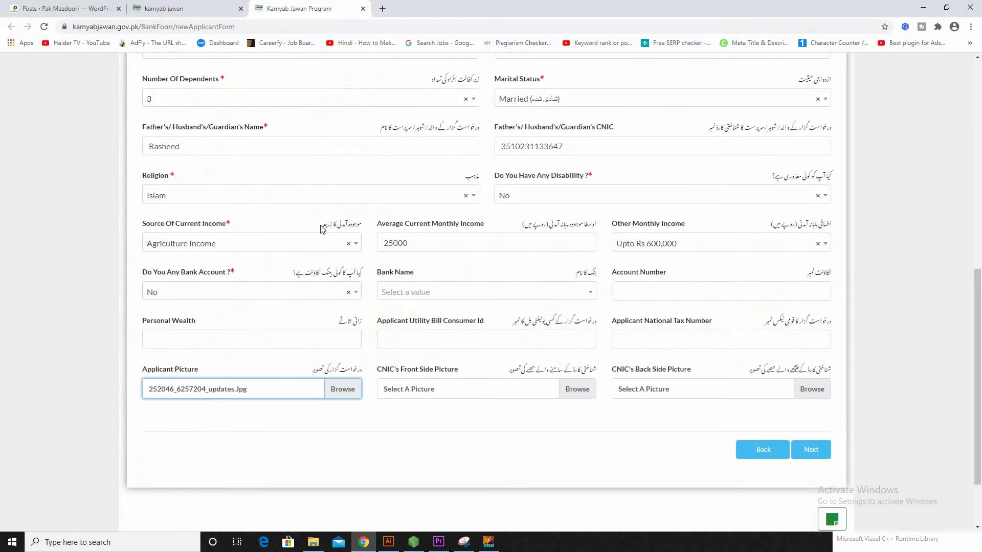
pyautogui.click(575, 390)
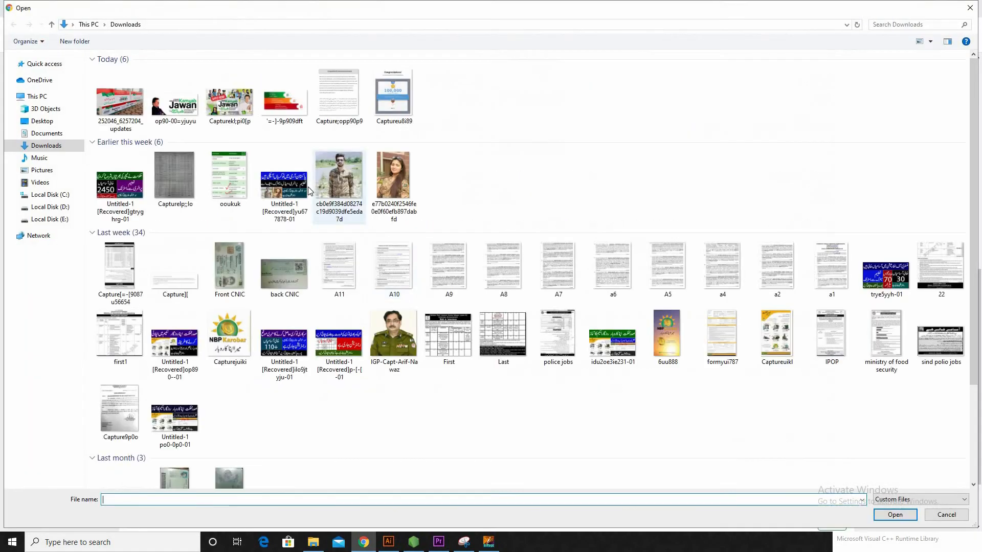
pyautogui.click(225, 104)
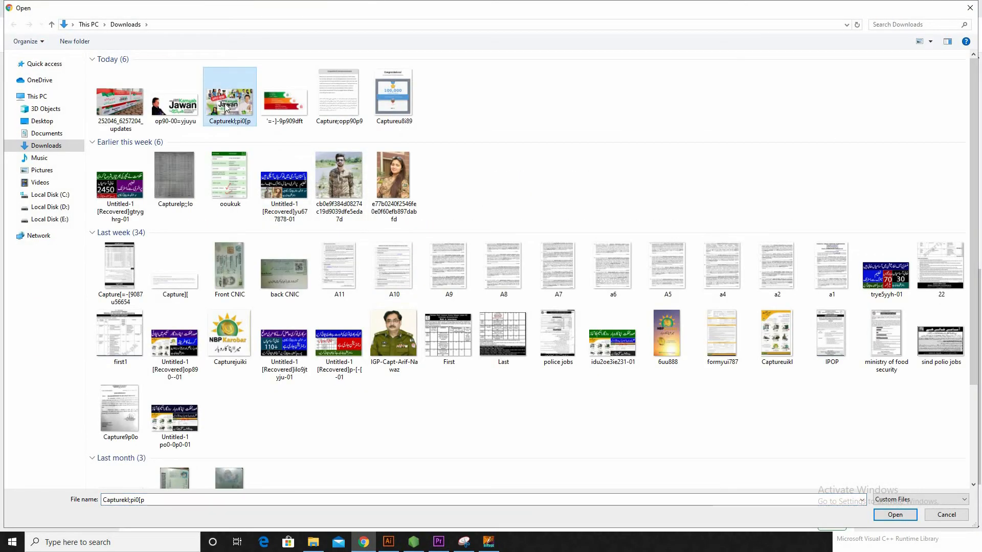
pyautogui.doubleClick(227, 109)
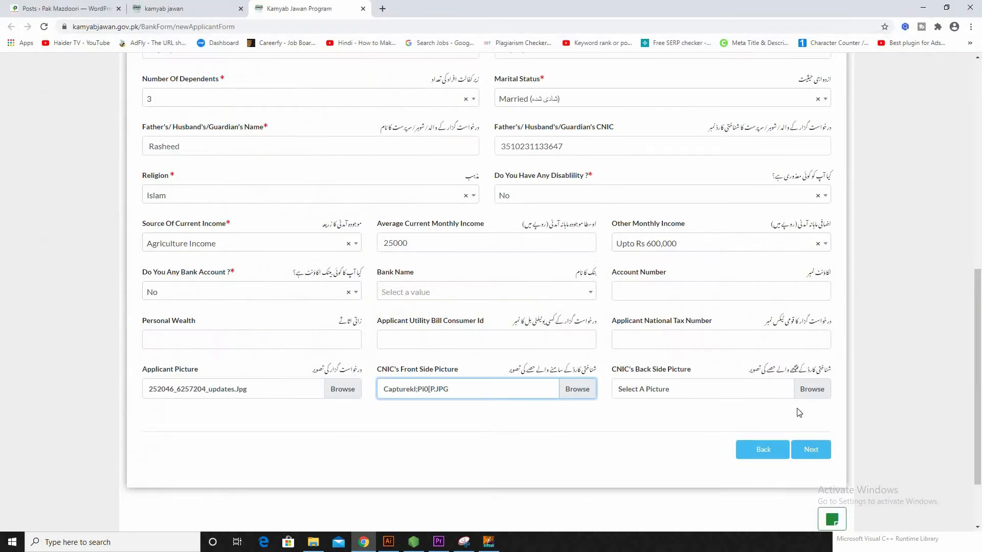
pyautogui.click(778, 385)
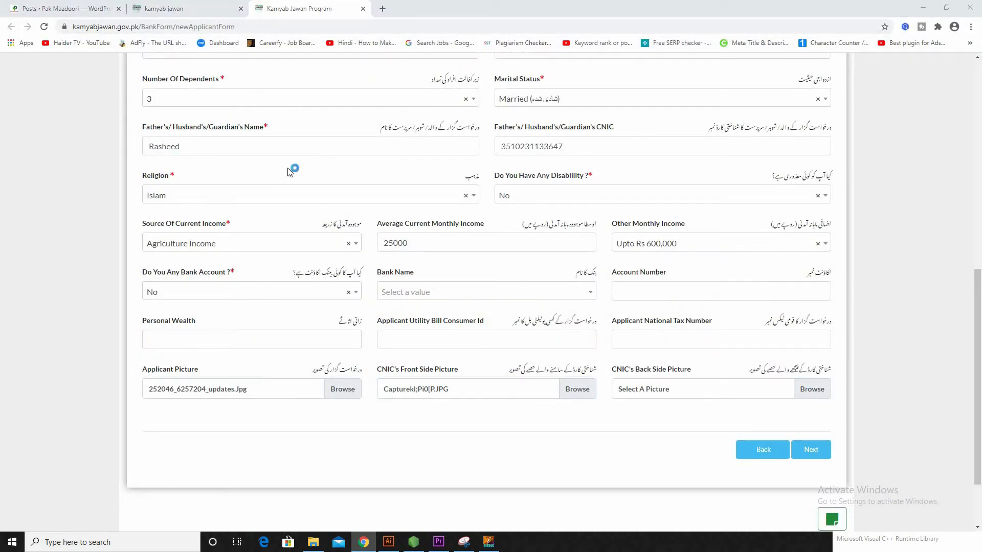
pyautogui.click(295, 116)
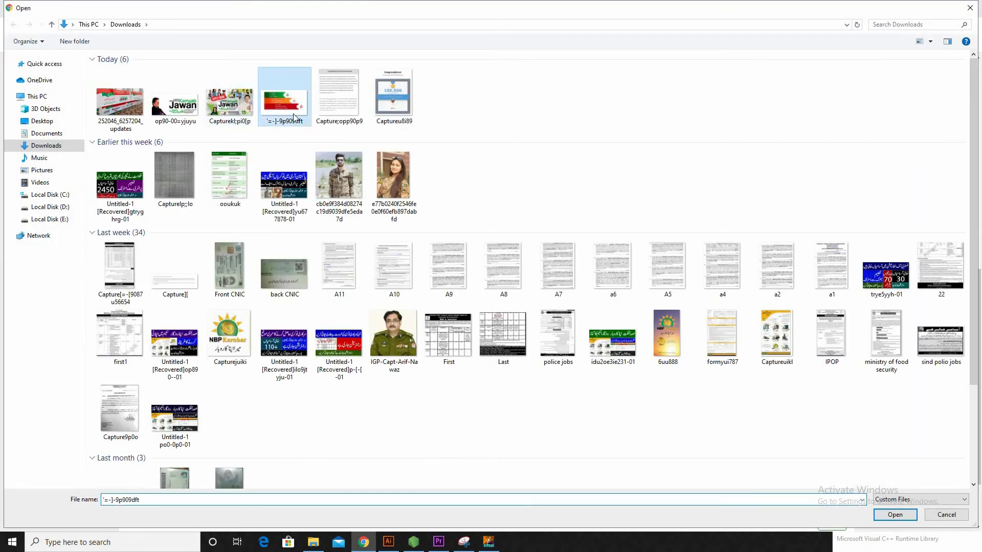
pyautogui.doubleClick(294, 117)
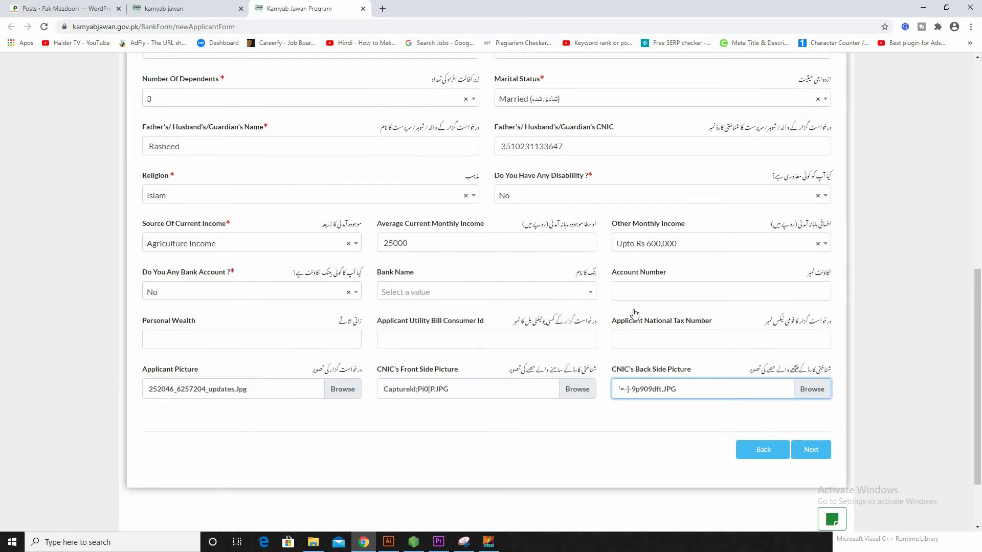
pyautogui.scroll(2, 636, 315)
pyautogui.scroll(-3, 812, 421)
pyautogui.click(807, 398)
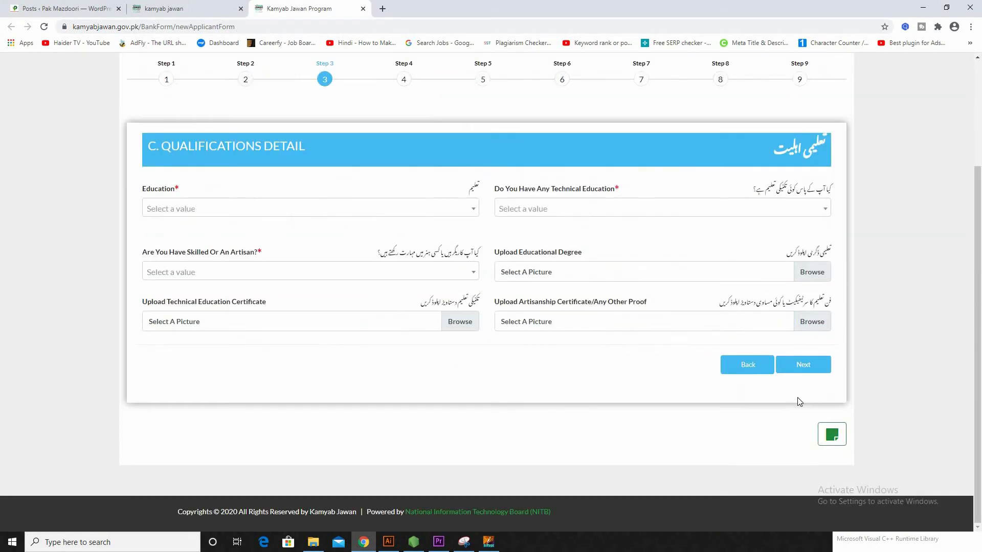
# Step: Set education to FA / FSc / A Levels (12 Years)
pyautogui.scroll(3, 333, 241)
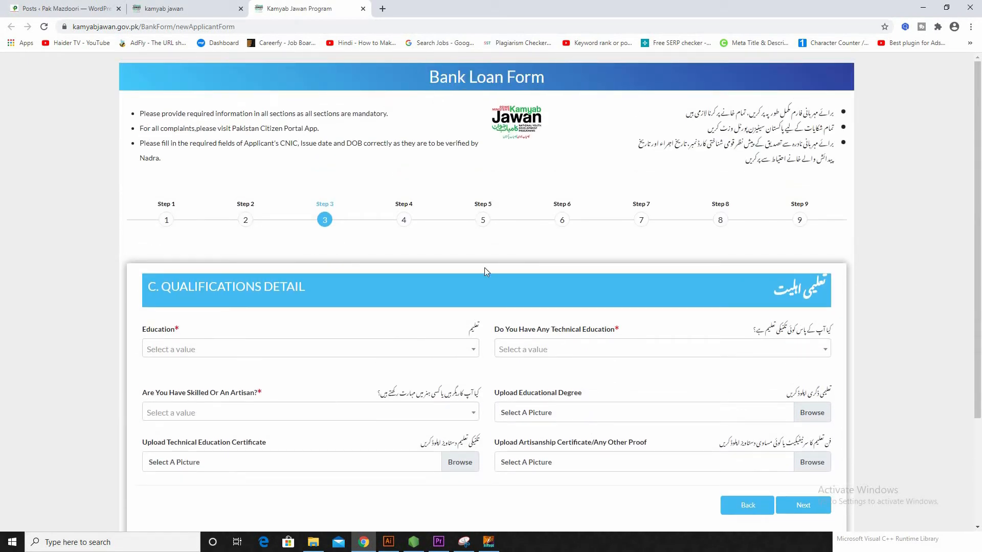
pyautogui.scroll(-1, 460, 253)
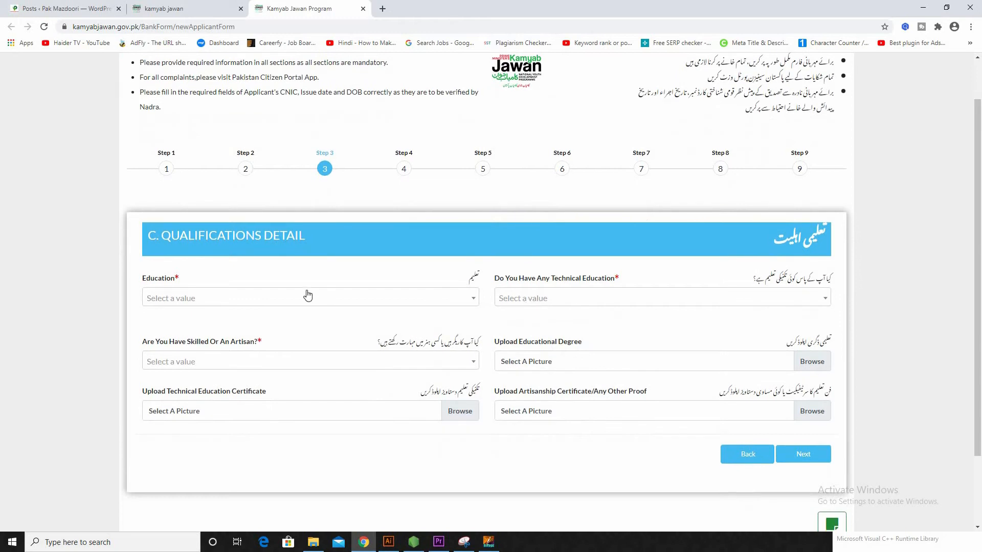
pyautogui.click(280, 301)
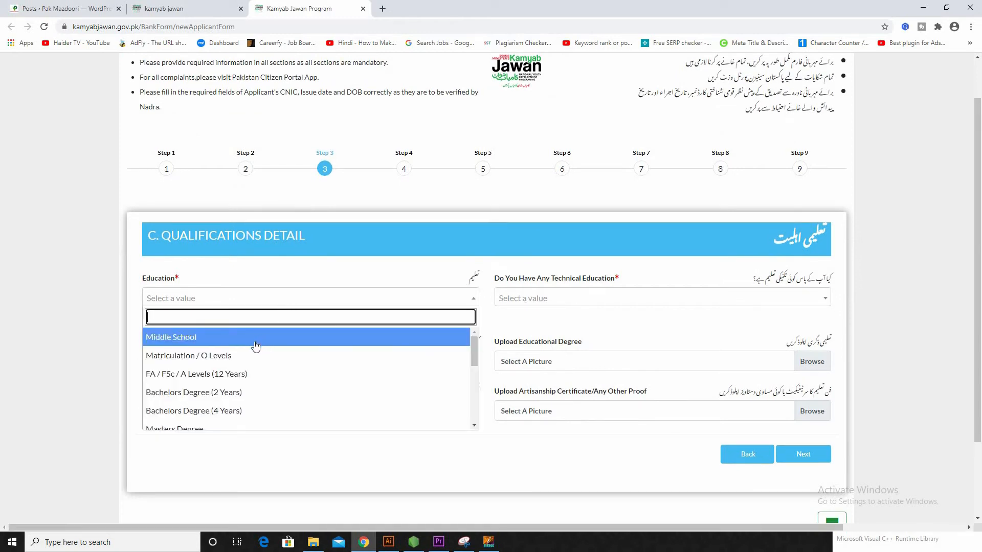
pyautogui.click(226, 375)
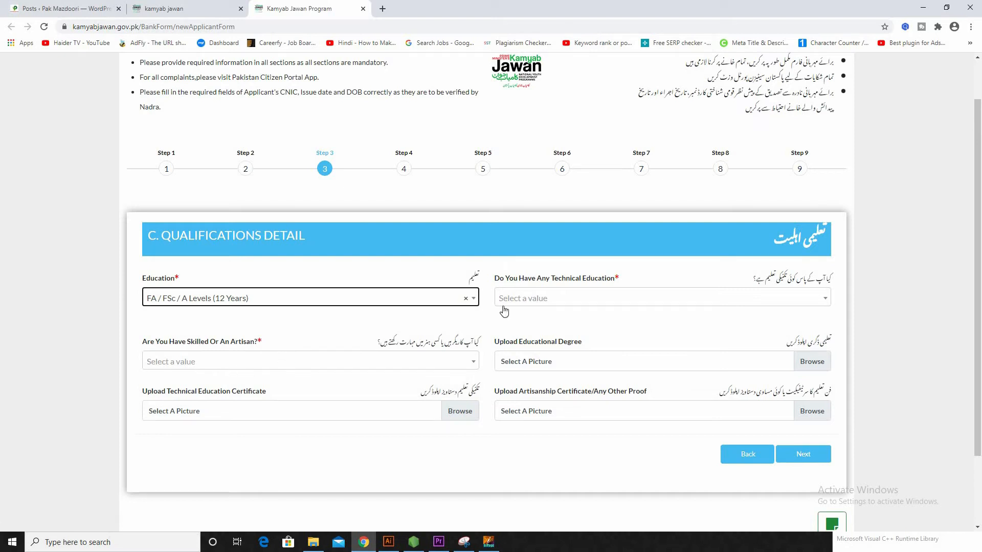
# Step: Answer None for both Technical Education and Skilled/Artisan
pyautogui.doubleClick(533, 297)
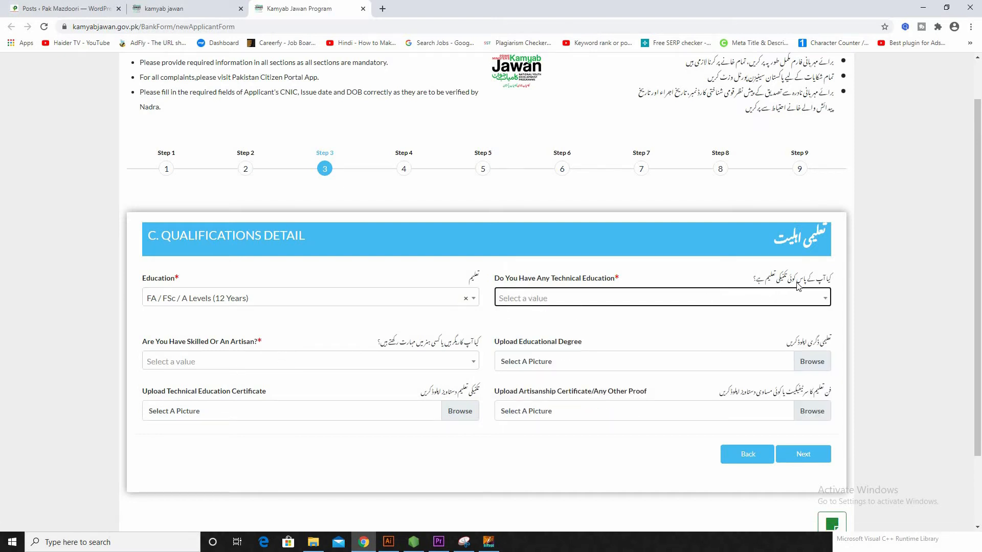
pyautogui.click(677, 303)
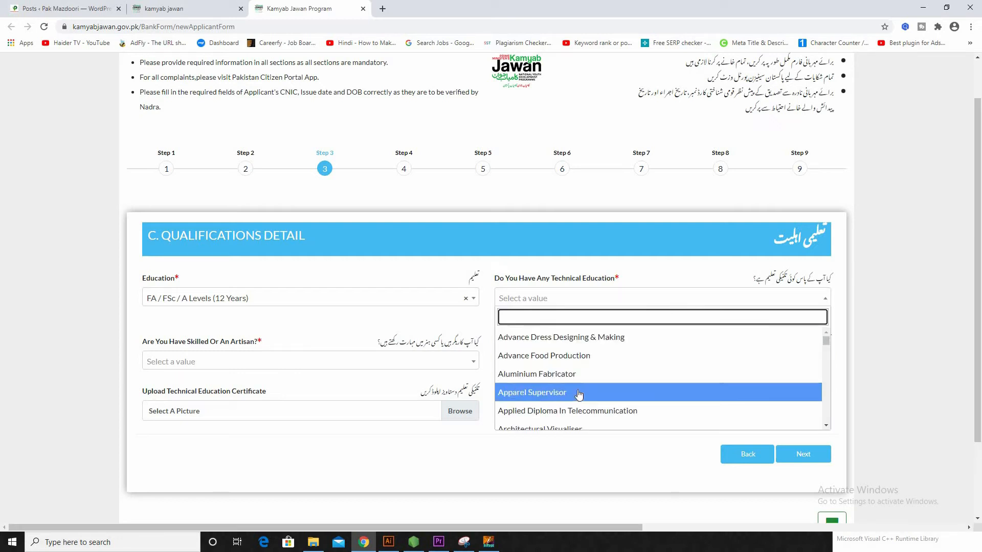
pyautogui.scroll(-1, 573, 386)
pyautogui.scroll(-8, 574, 385)
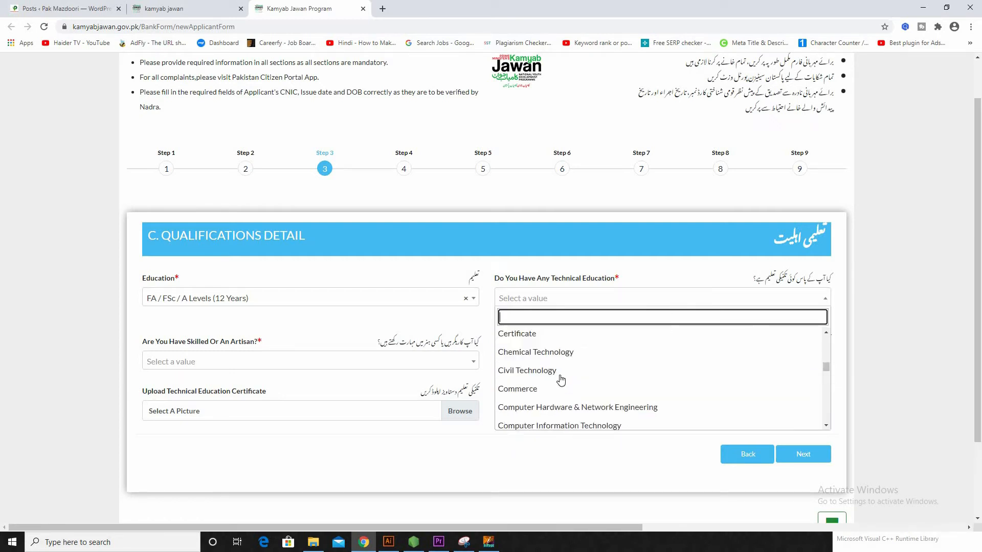
pyautogui.scroll(-3, 561, 379)
pyautogui.scroll(-14, 561, 383)
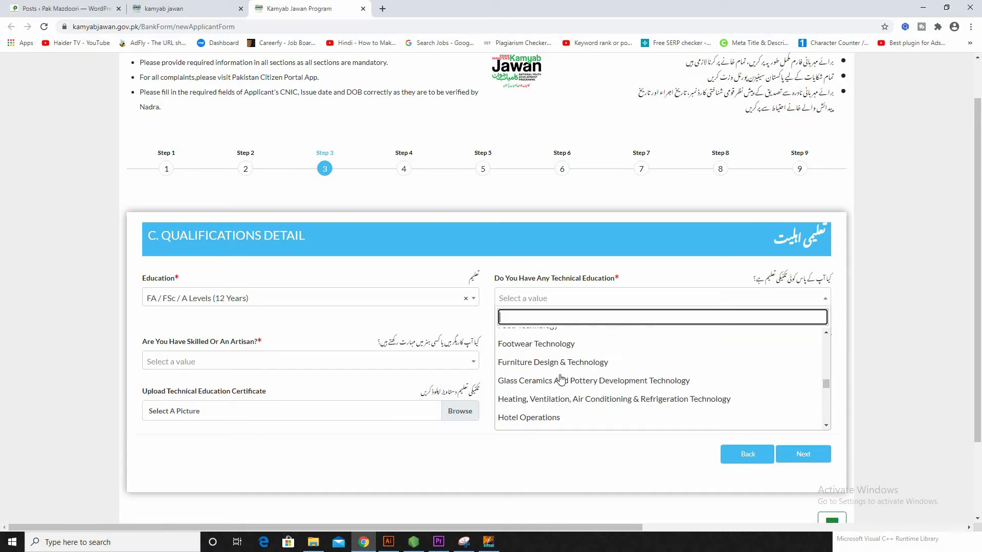
pyautogui.scroll(-2, 563, 400)
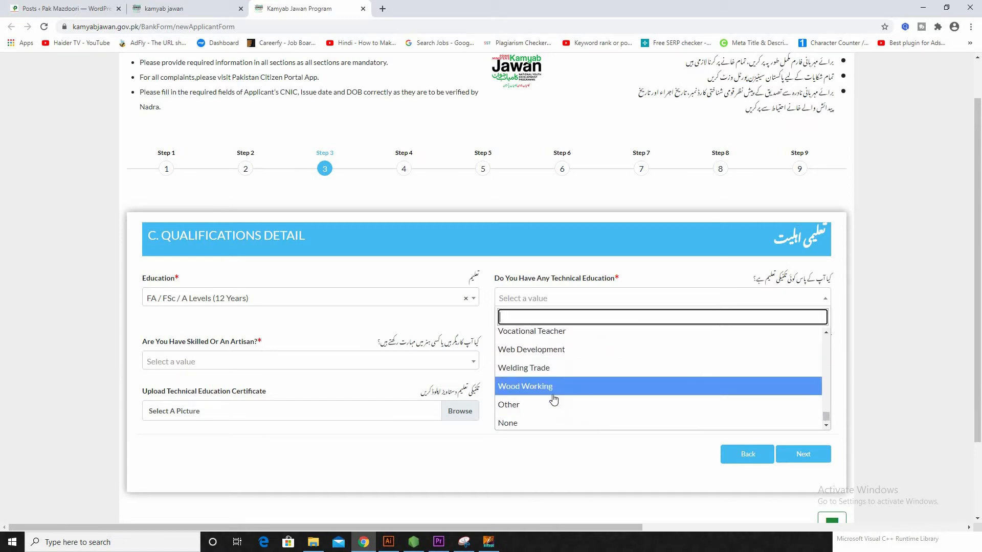
pyautogui.click(519, 420)
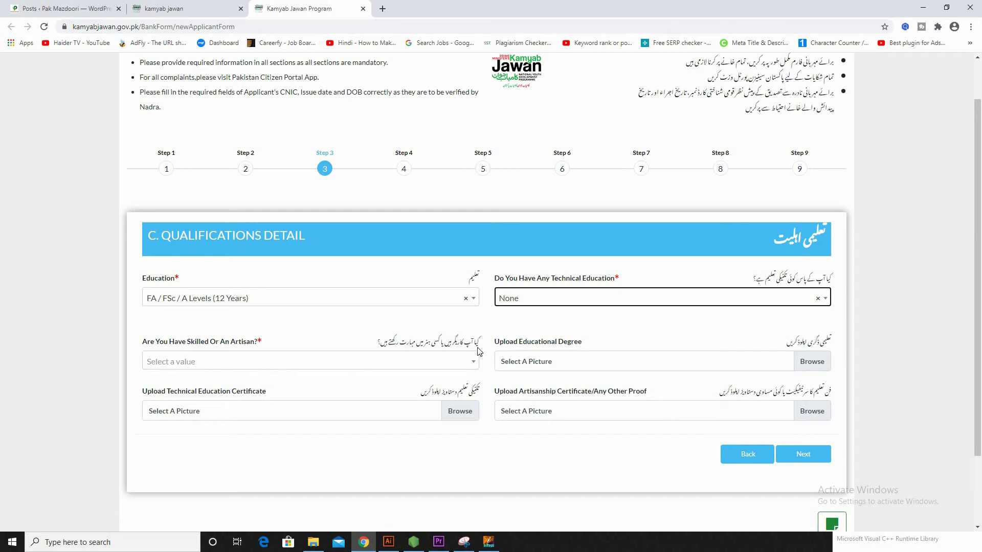
pyautogui.click(378, 367)
pyautogui.scroll(-15, 255, 444)
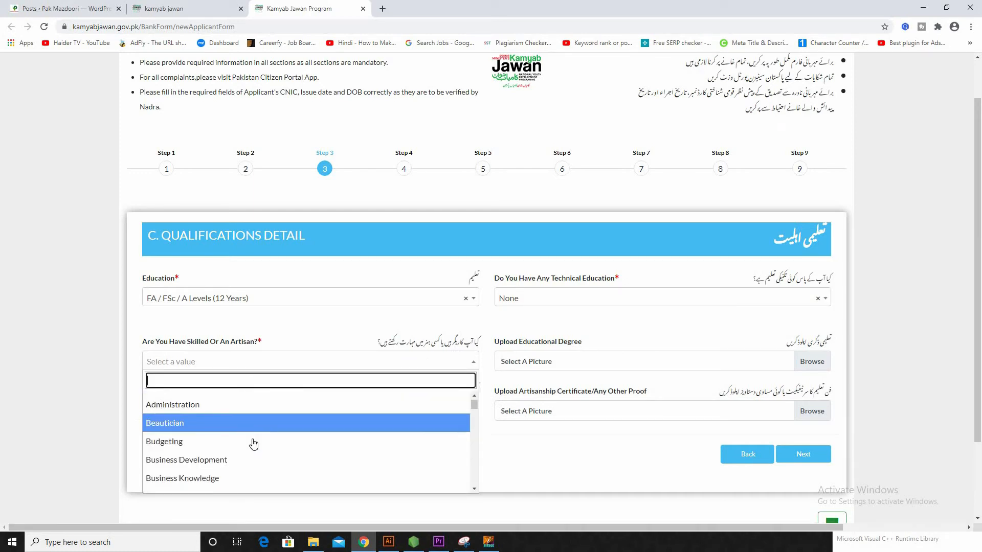
pyautogui.scroll(-2, 208, 432)
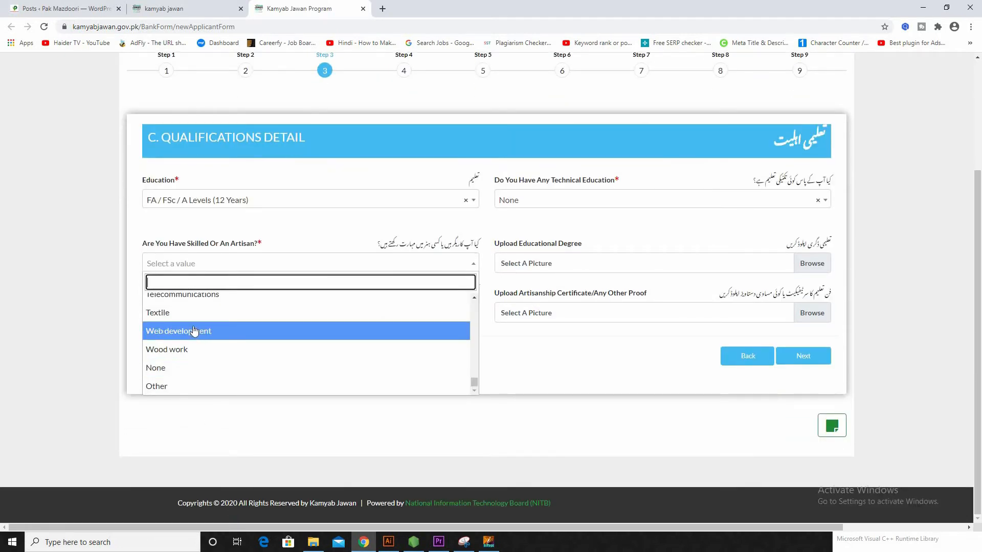
pyautogui.click(182, 369)
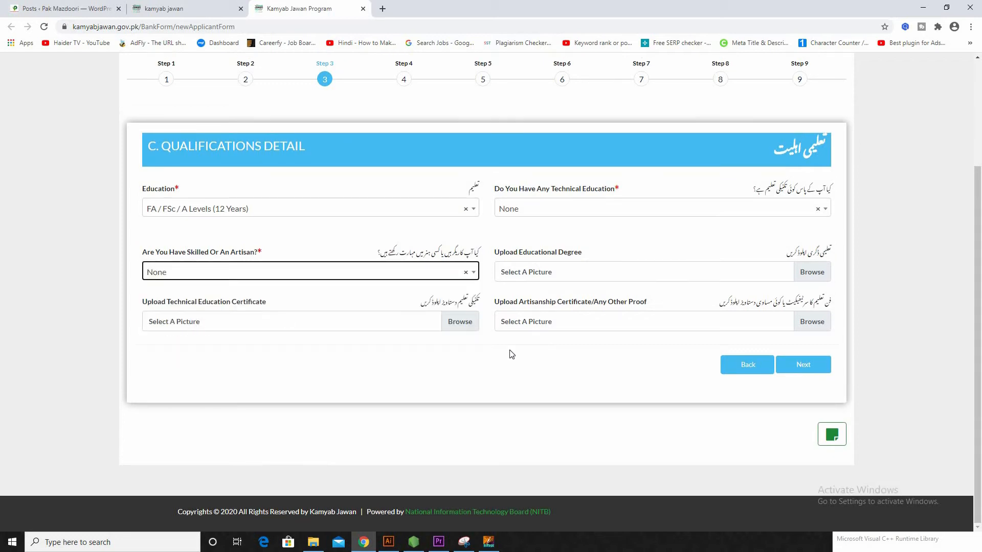
# Step: Attach the Capturekl;pi0[p image as the educational degree and advance to Step 4, Contact Detail
pyautogui.click(555, 282)
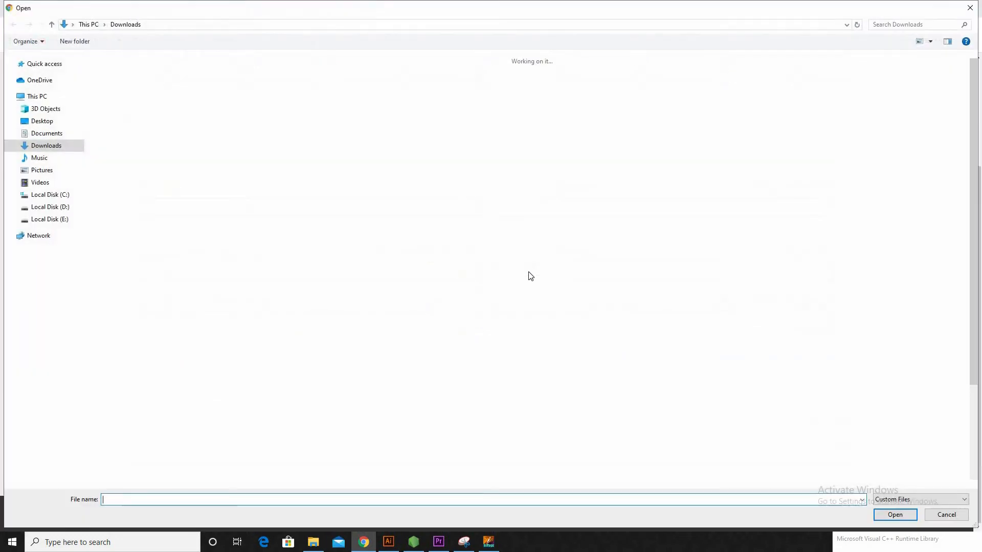
pyautogui.click(230, 99)
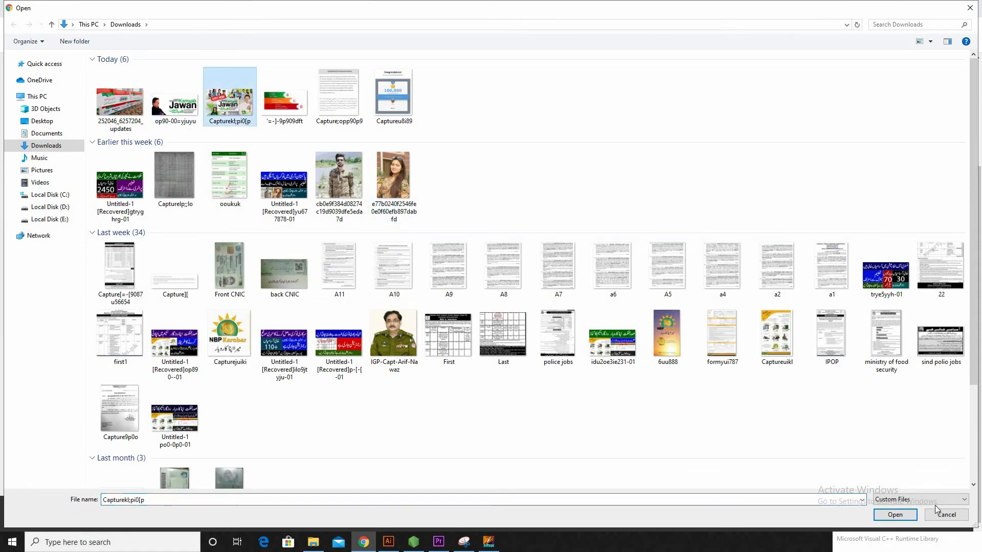
pyautogui.click(895, 515)
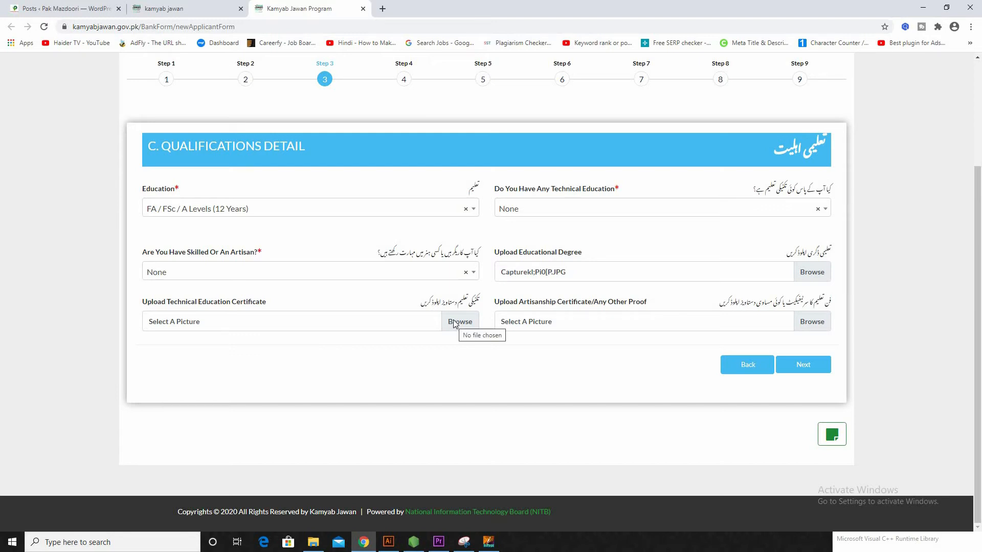
pyautogui.click(815, 364)
pyautogui.scroll(2, 292, 178)
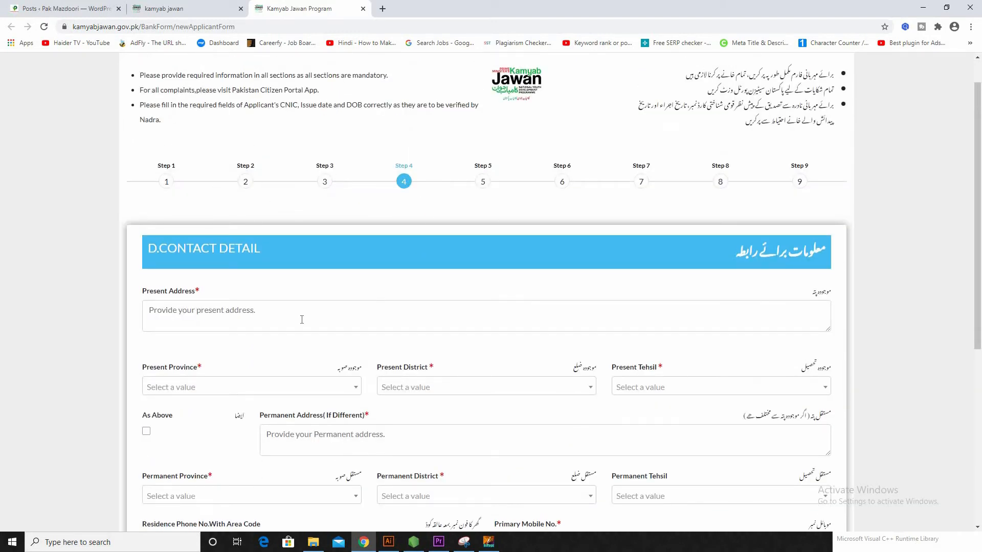
# Step: Set the present province, district and tehsil all to Federal
pyautogui.click(220, 318)
pyautogui.scroll(-1, 222, 315)
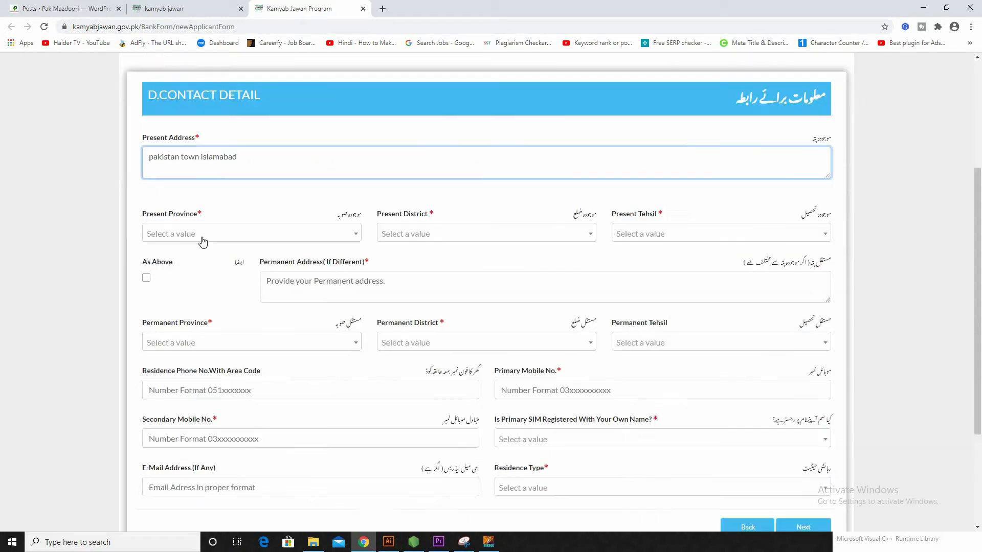
pyautogui.click(204, 237)
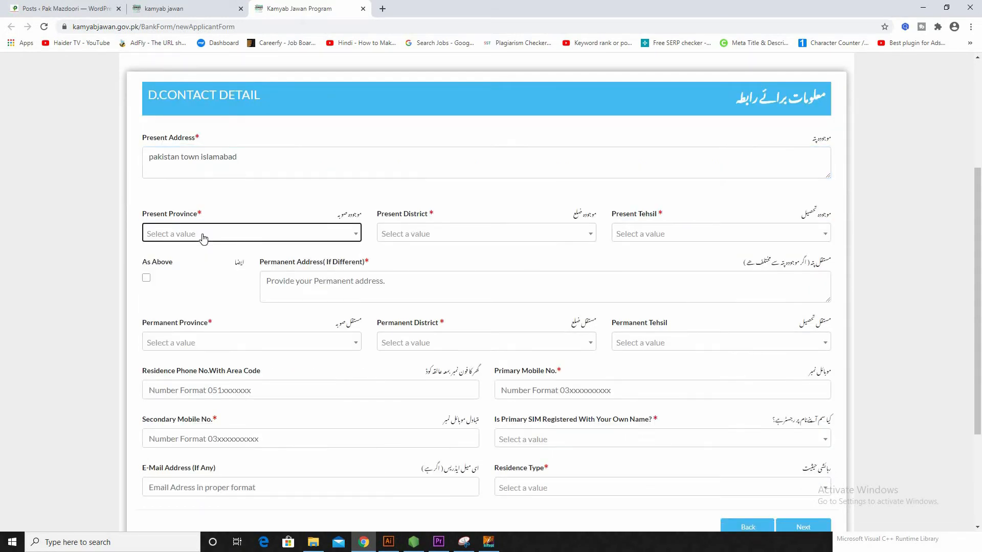
pyautogui.click(202, 236)
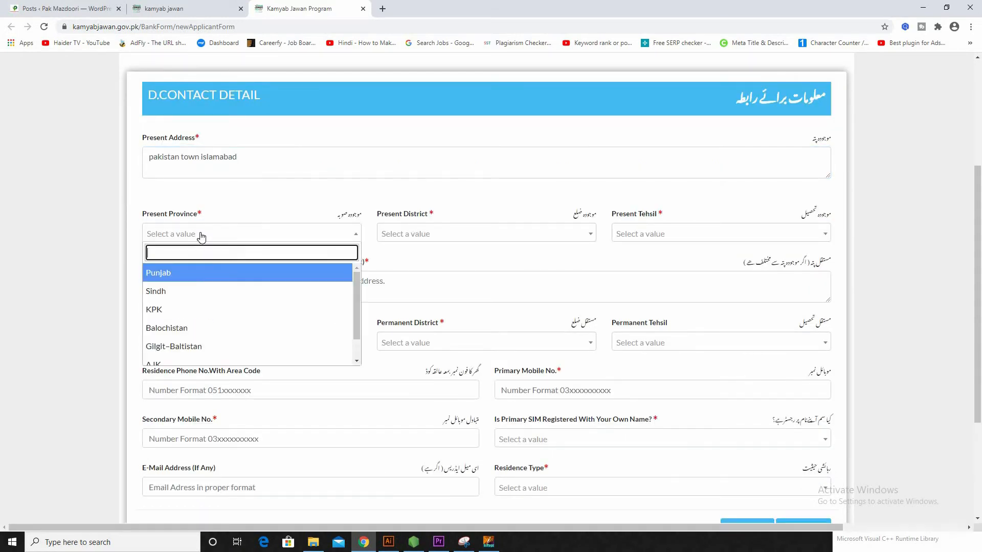
pyautogui.scroll(-1, 214, 314)
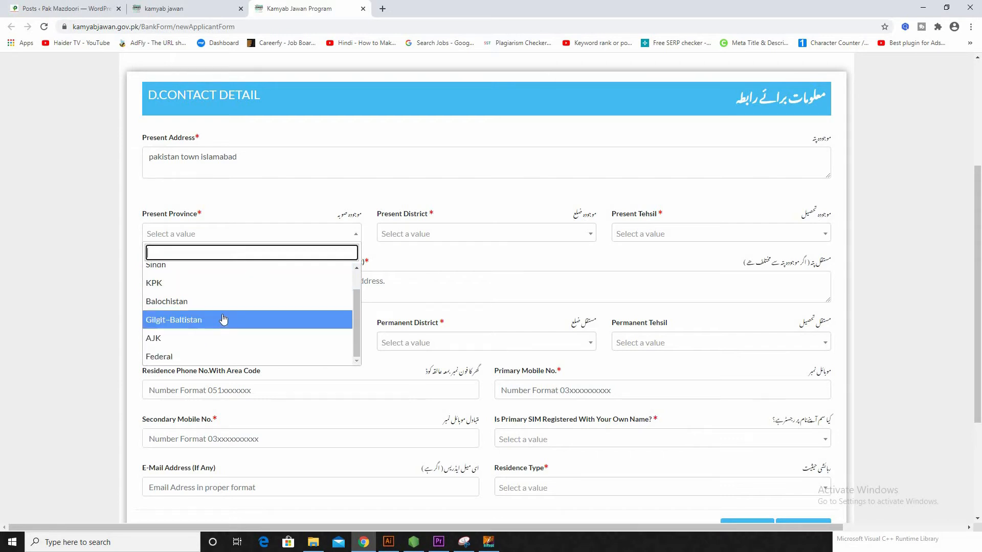
pyautogui.click(197, 358)
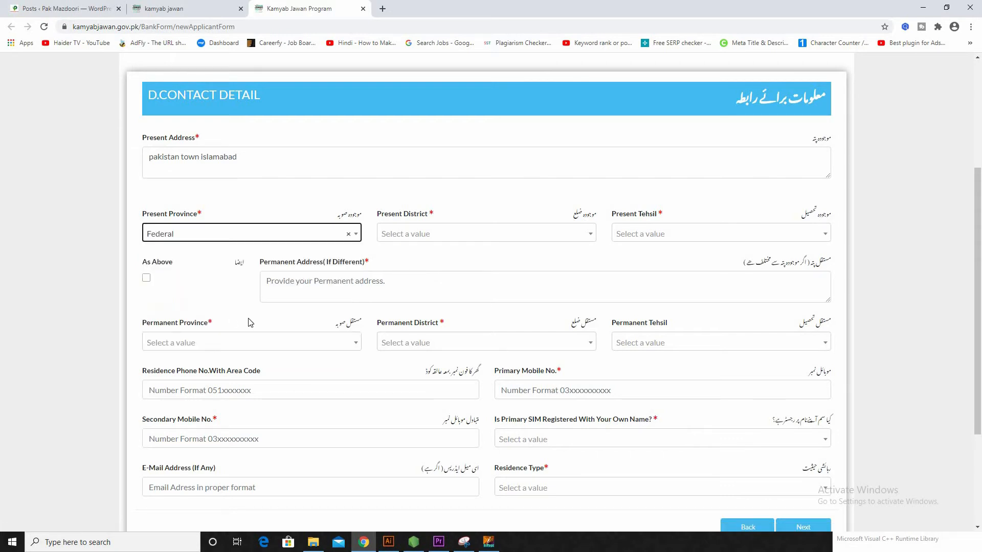
pyautogui.click(532, 230)
pyautogui.click(436, 277)
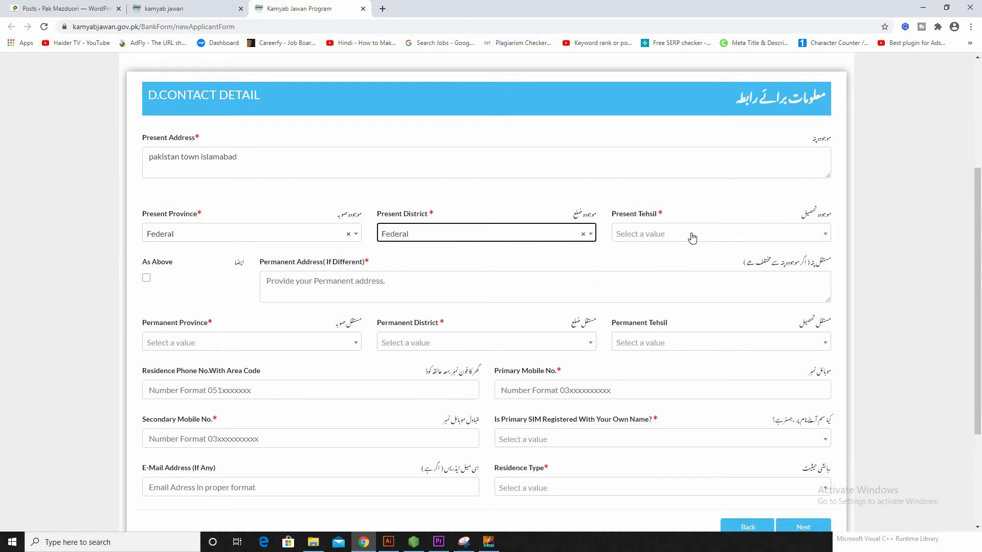
pyautogui.click(190, 234)
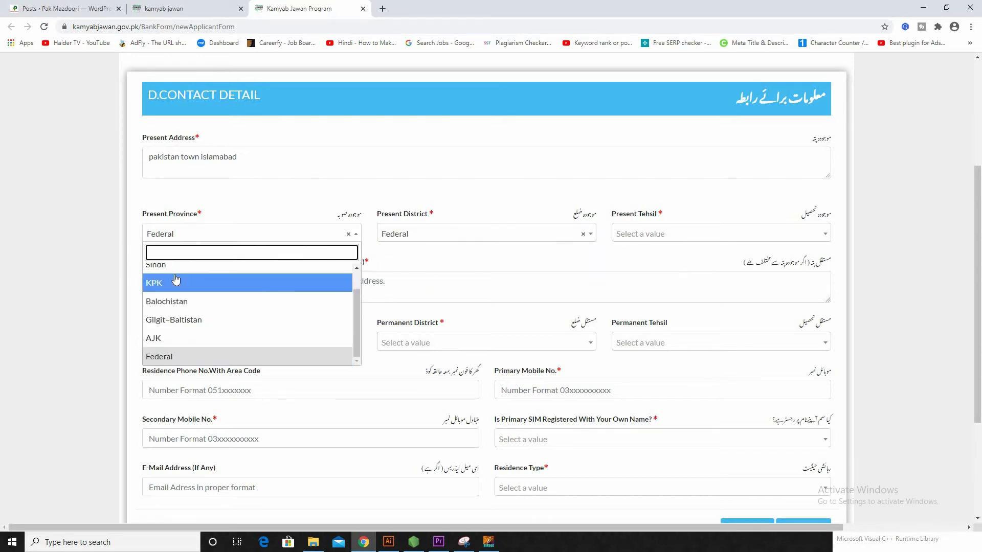
pyautogui.click(180, 358)
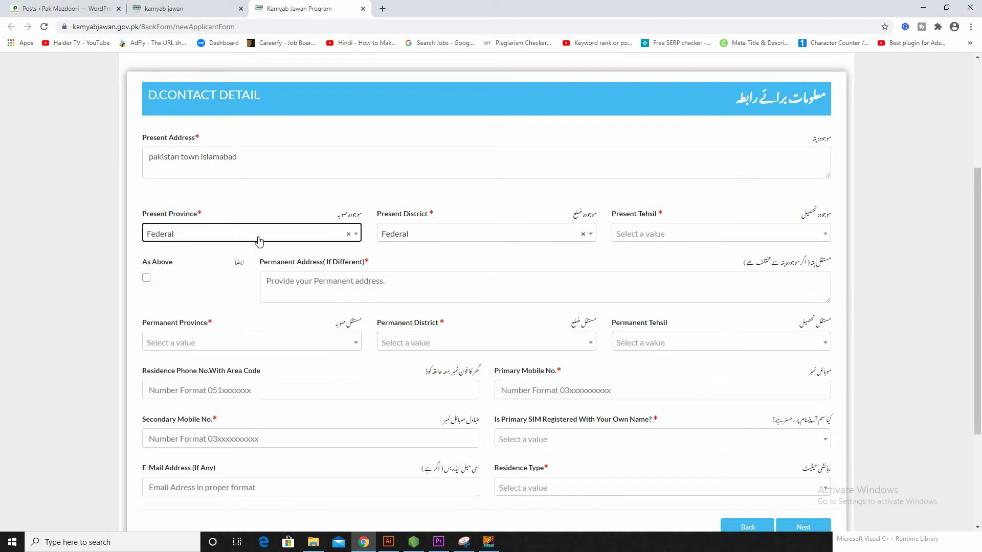
pyautogui.click(667, 238)
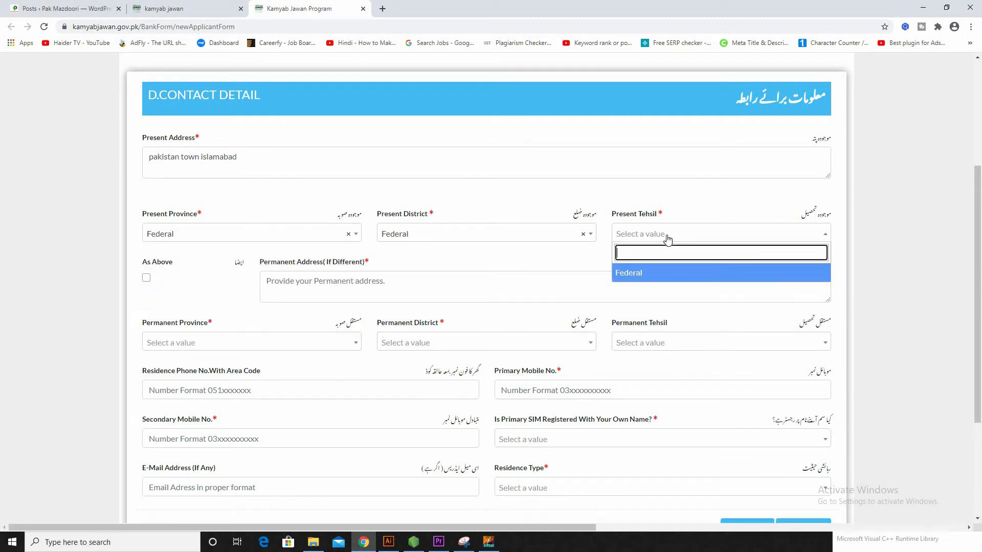
pyautogui.click(659, 274)
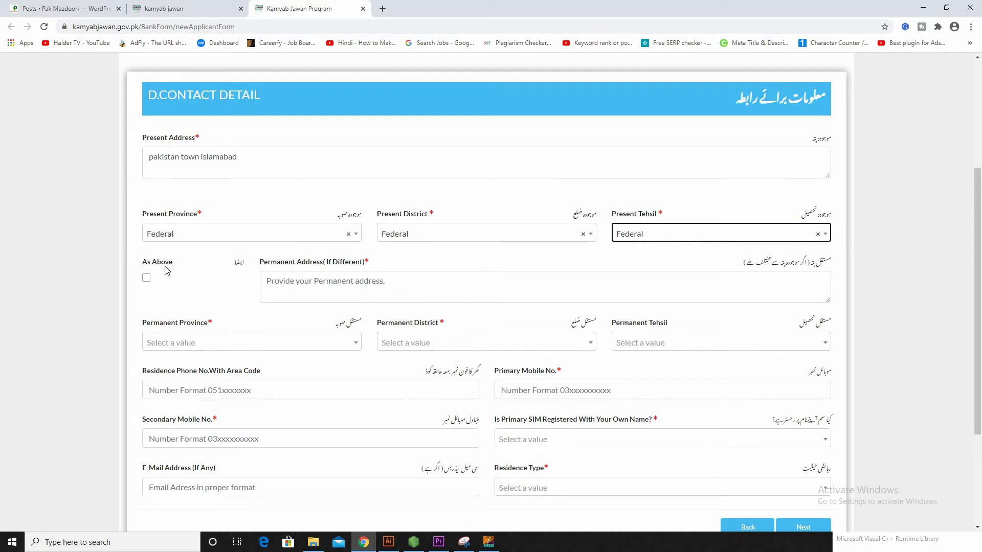
# Step: Tick As Above so the permanent address copies the present address
pyautogui.click(252, 162)
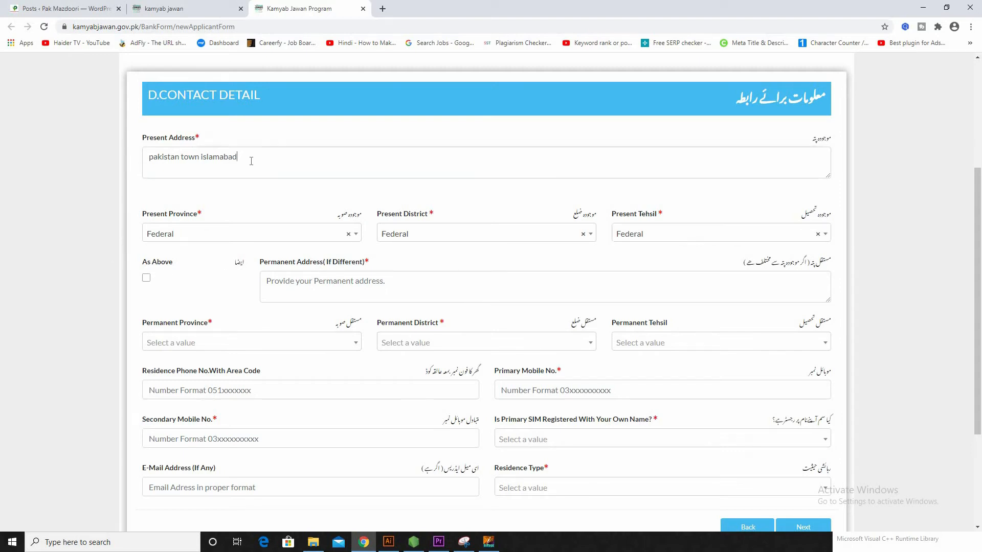
pyautogui.click(147, 279)
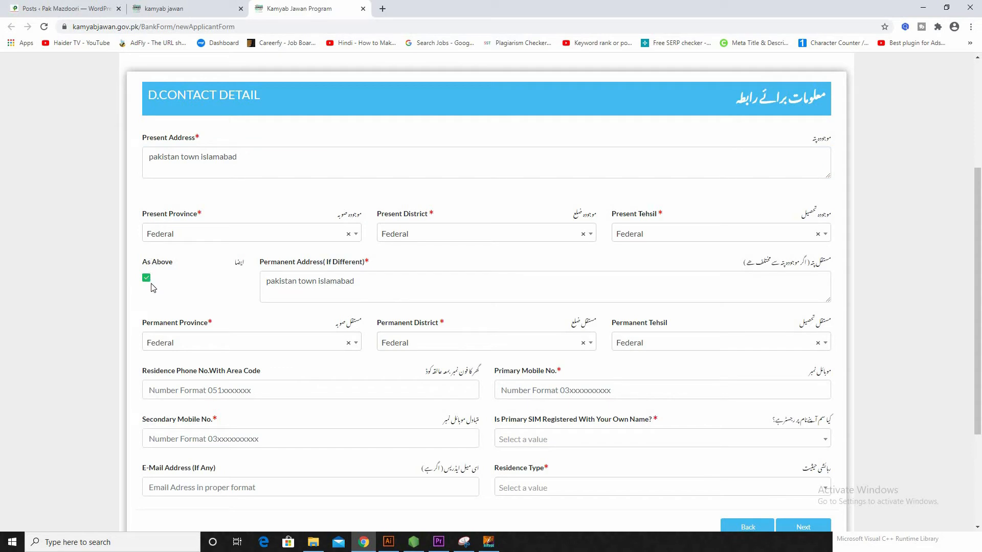
pyautogui.click(147, 279)
pyautogui.click(292, 284)
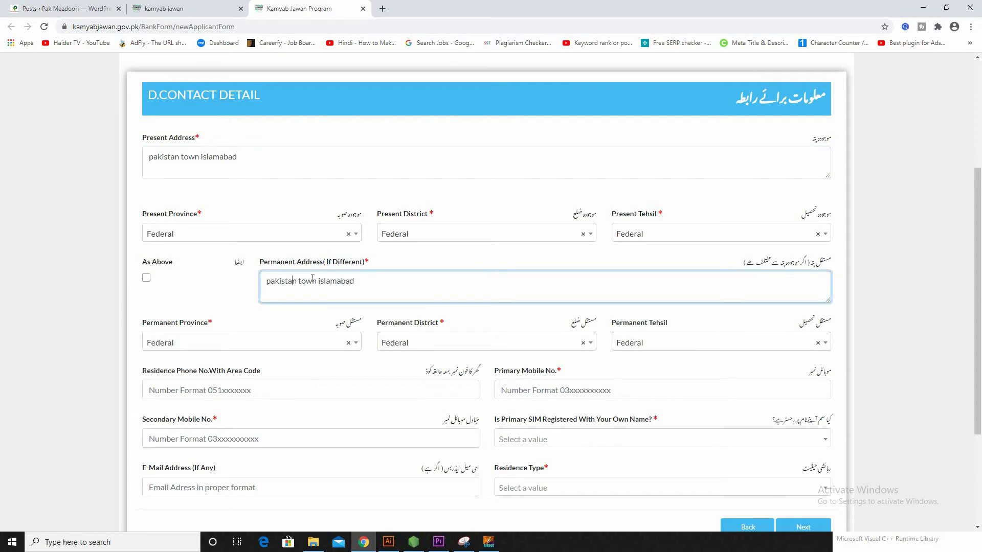
pyautogui.click(146, 278)
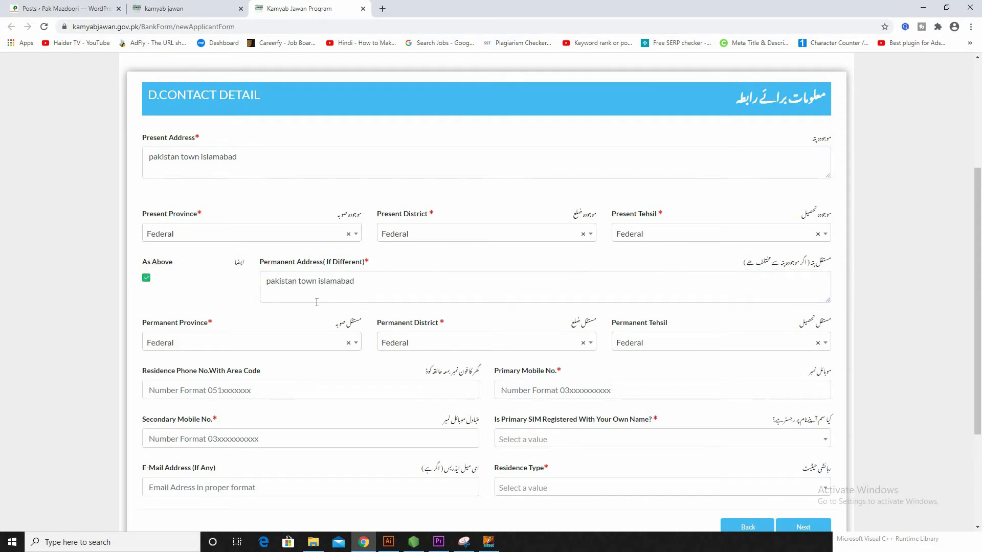
pyautogui.scroll(-2, 312, 275)
pyautogui.scroll(-1, 312, 275)
# Step: Keep Federal as the permanent province and permanent district
pyautogui.click(239, 193)
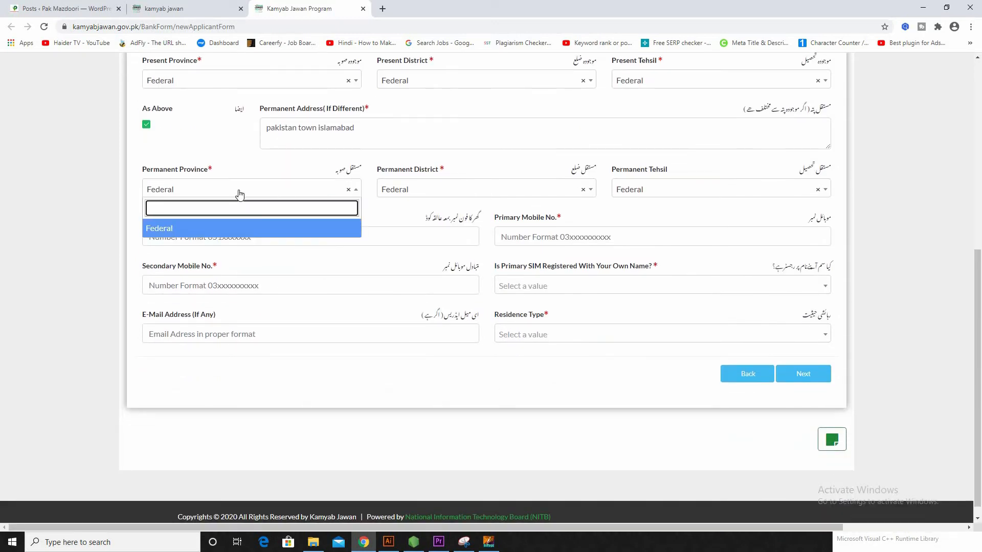
pyautogui.click(204, 233)
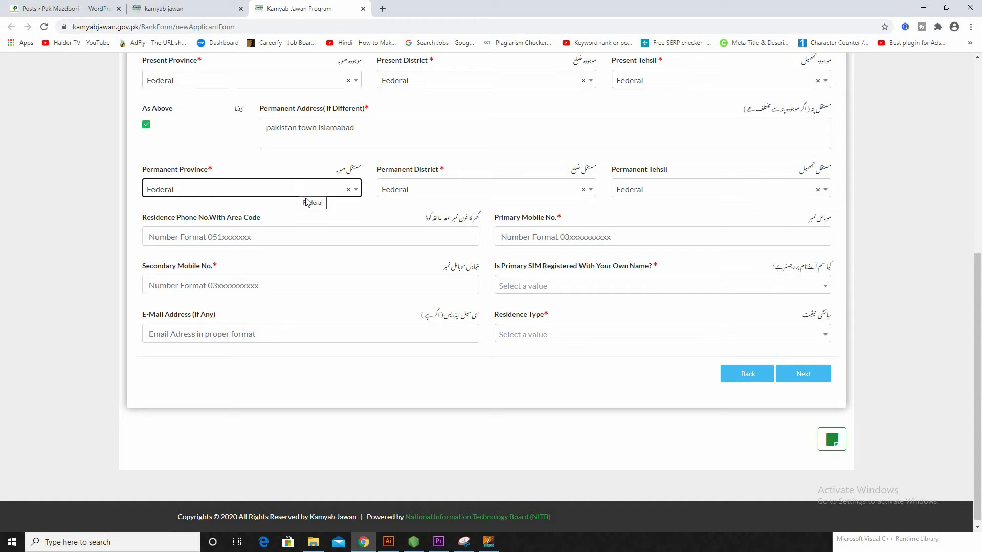
pyautogui.click(510, 194)
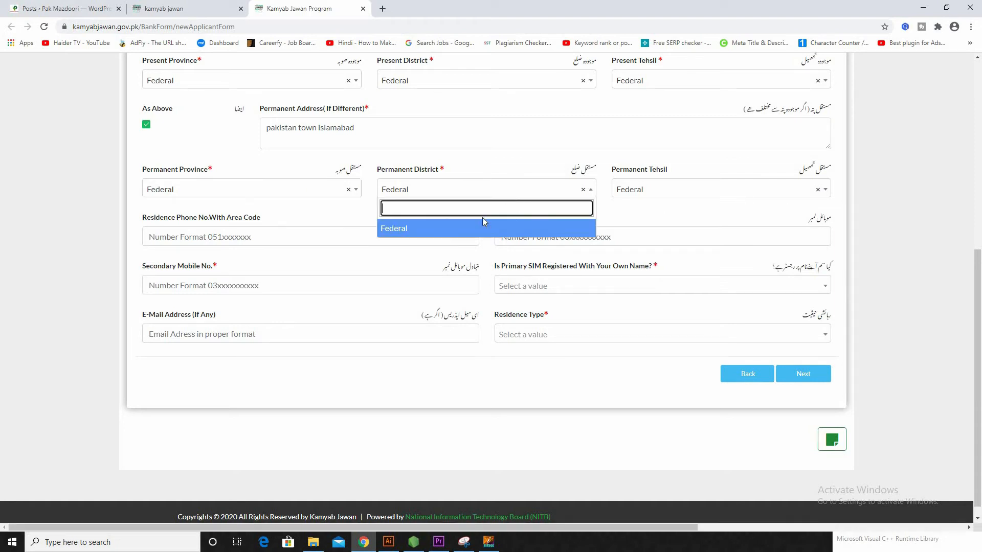
pyautogui.click(488, 227)
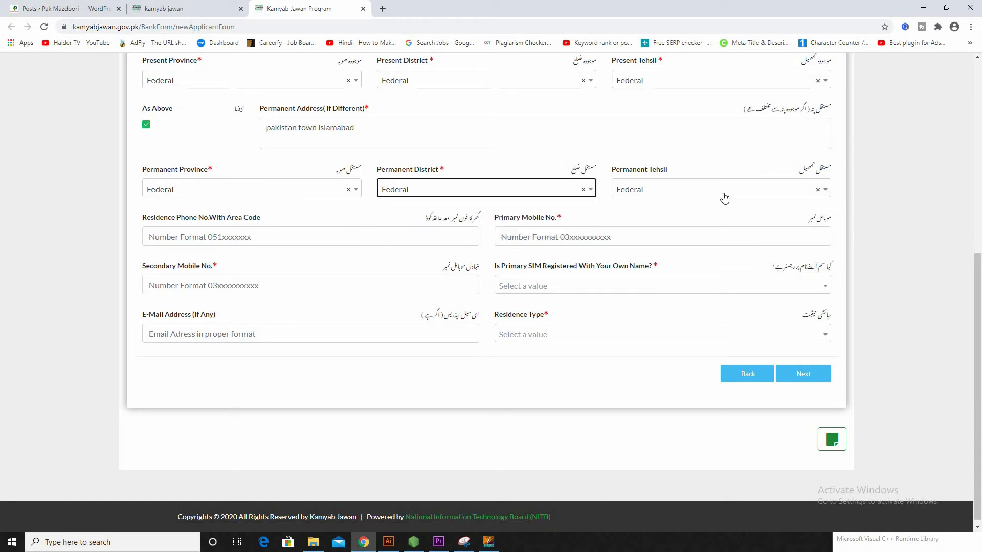
# Step: Enter the residence phone, primary mobile and secondary mobile numbers
pyautogui.click(212, 244)
pyautogui.write('0304')
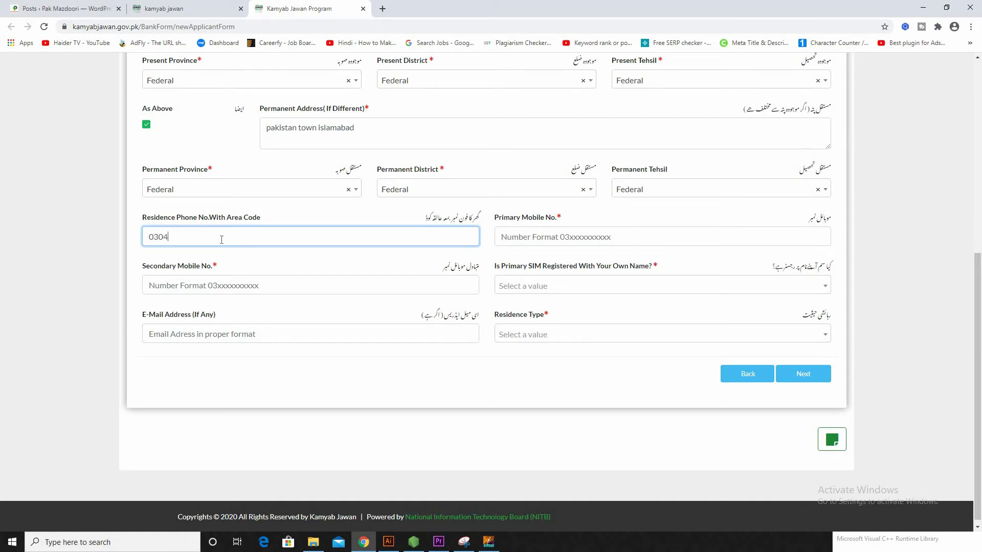
pyautogui.write('664')
pyautogui.click(546, 233)
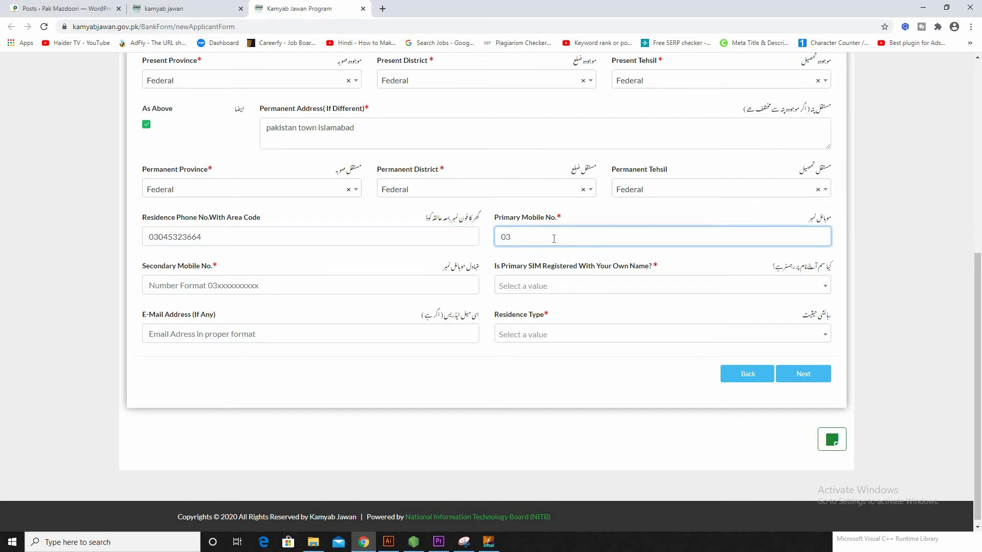
pyautogui.click(184, 284)
pyautogui.write('03')
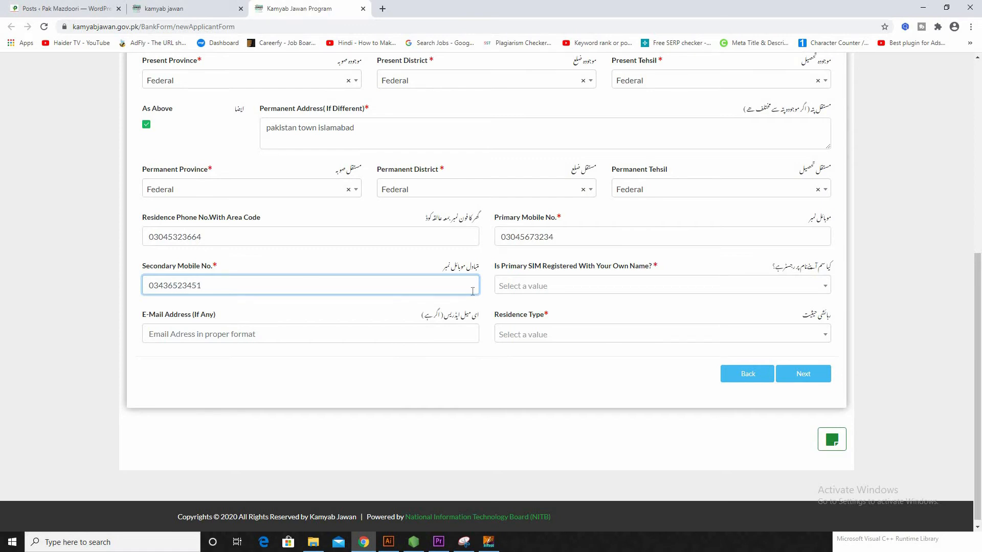
# Step: Answer Yes for primary SIM registered in own name and choose Family residence type
pyautogui.click(513, 286)
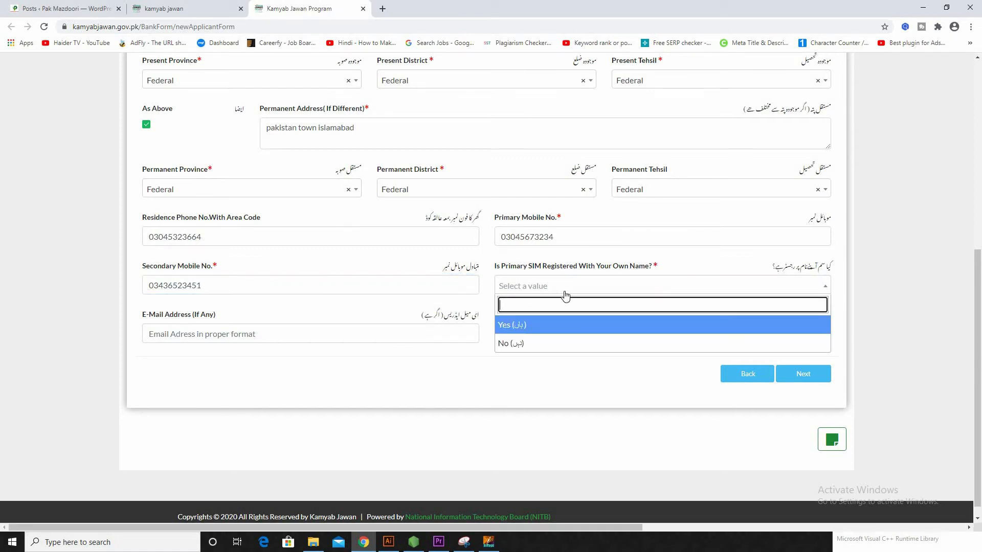
pyautogui.click(541, 329)
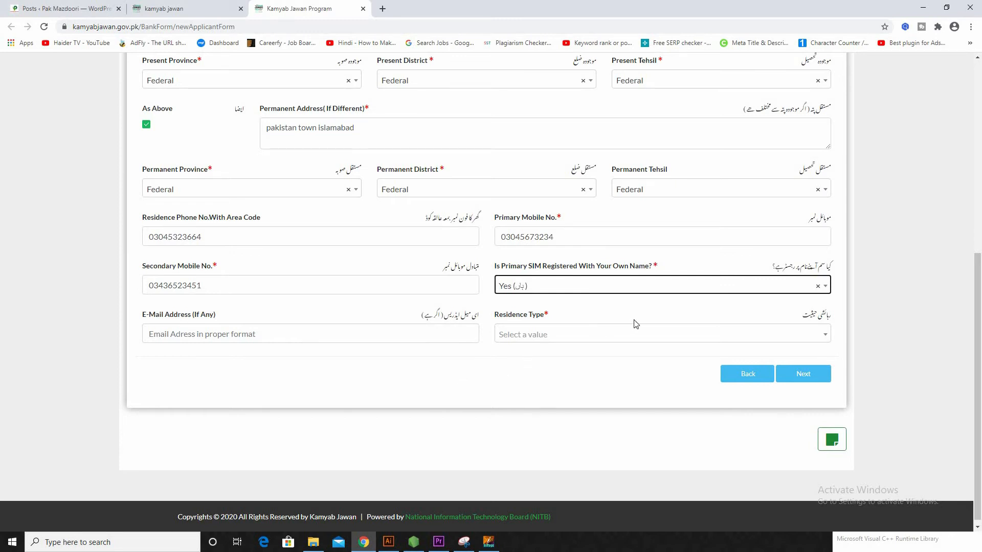
pyautogui.click(615, 343)
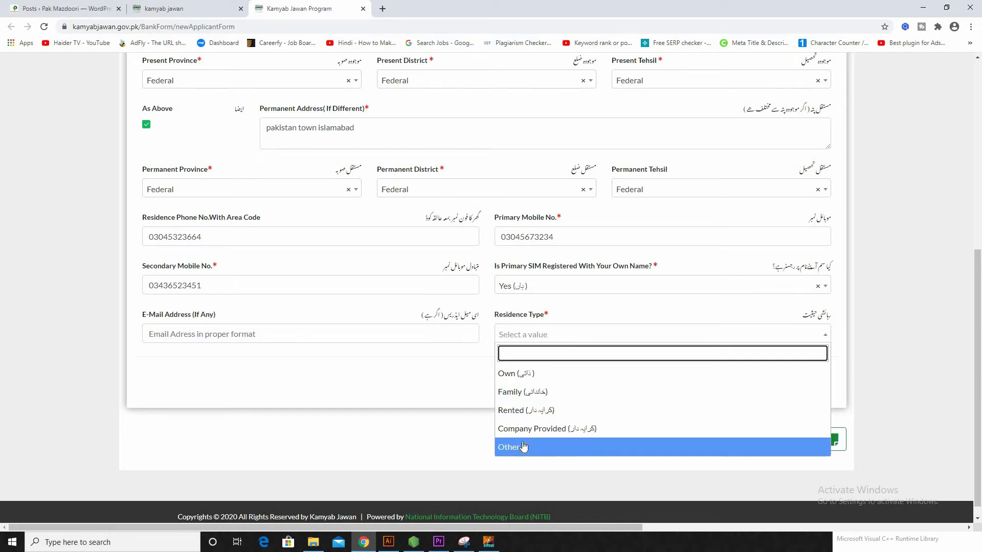
pyautogui.click(551, 396)
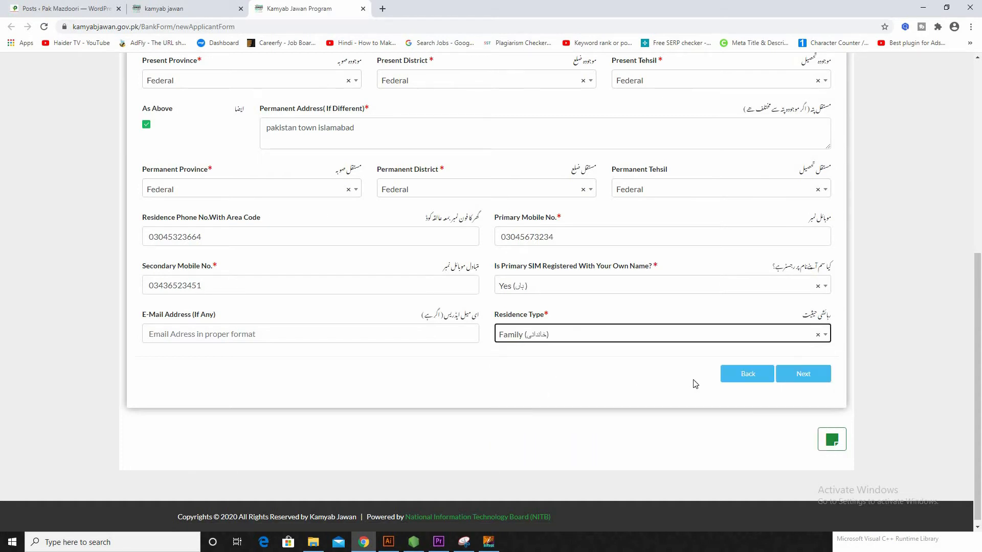
# Step: Go to Step 5 and set industry Agriculture, sector Fishing and Aquaculture
pyautogui.click(803, 381)
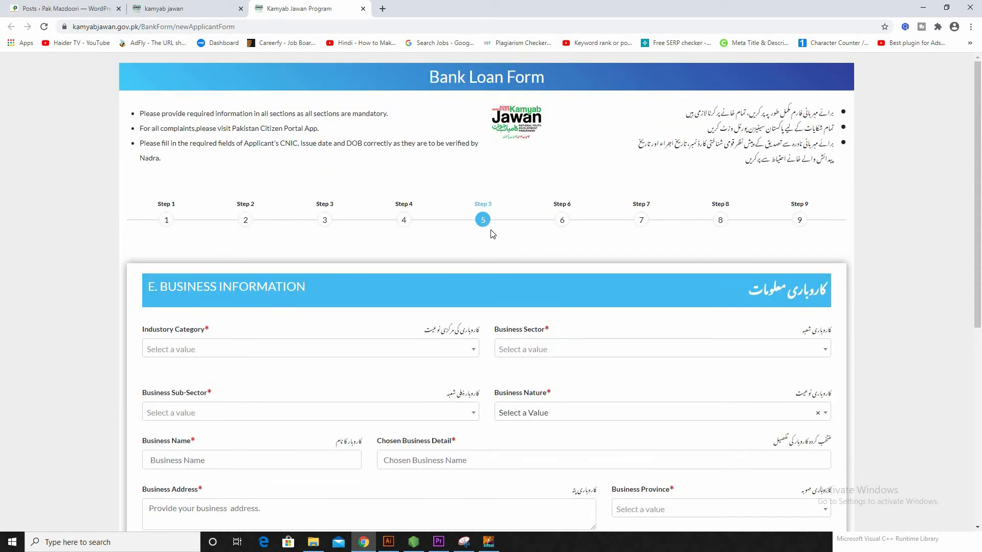
pyautogui.scroll(-3, 298, 299)
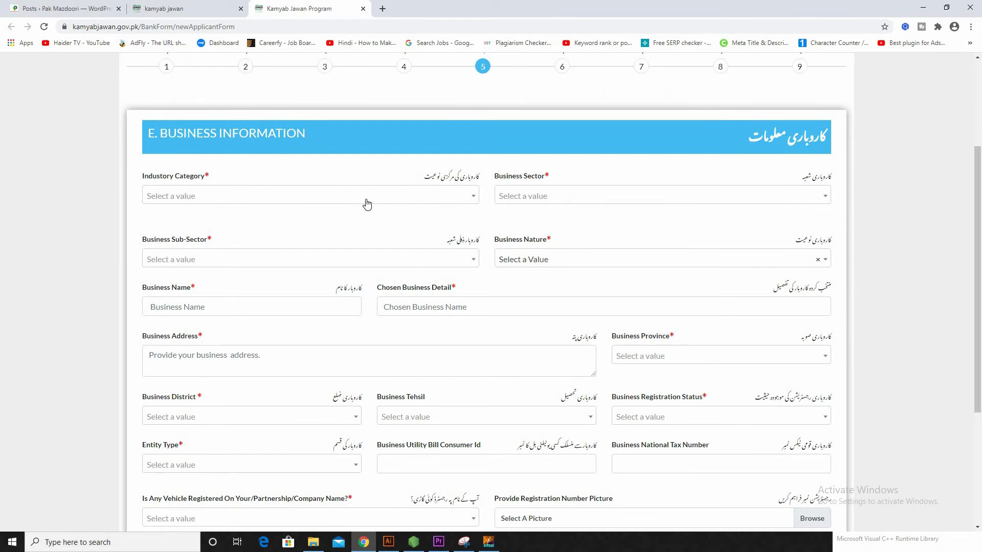
pyautogui.click(343, 197)
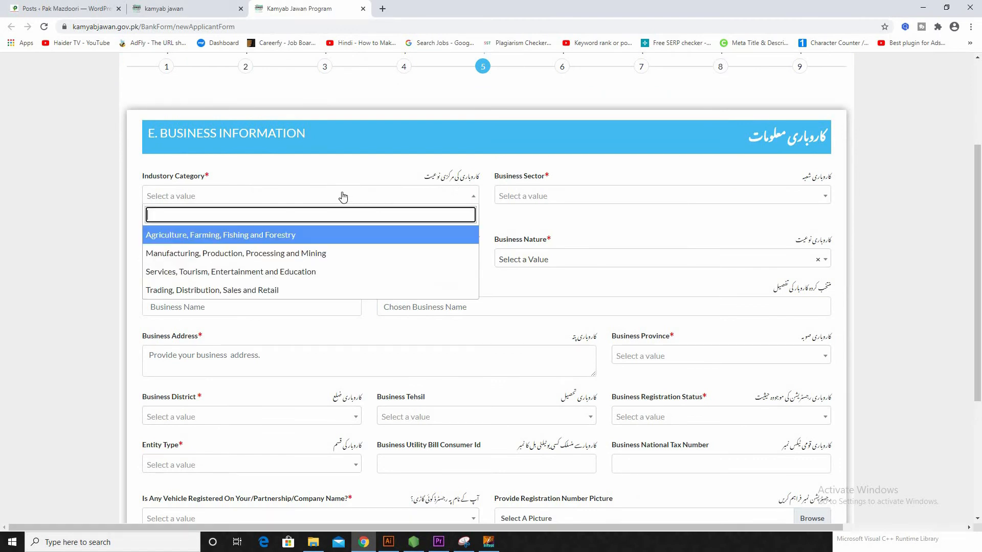
pyautogui.click(253, 236)
pyautogui.click(713, 199)
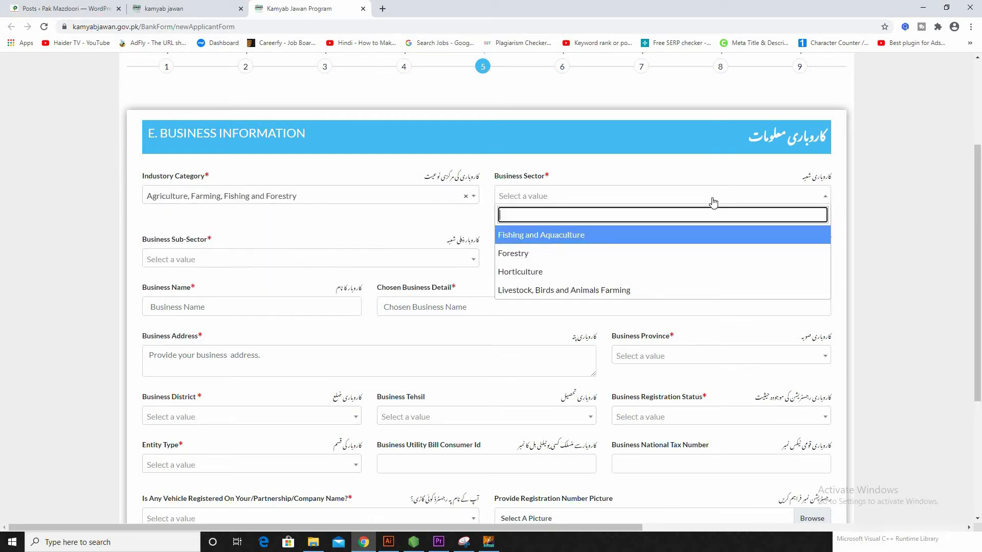
pyautogui.click(525, 242)
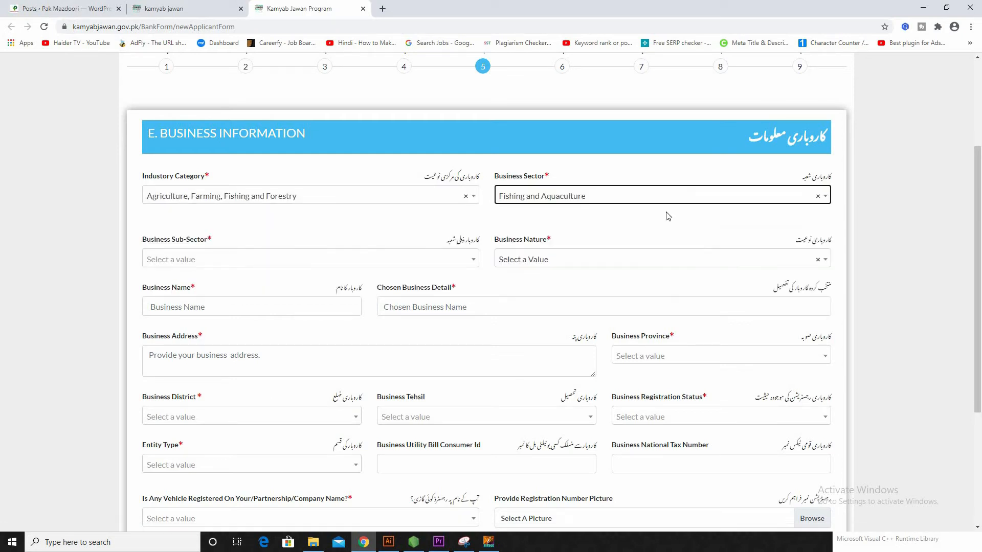
# Step: Set the business sub-sector to Grouper and the business nature to Local Business
pyautogui.click(185, 261)
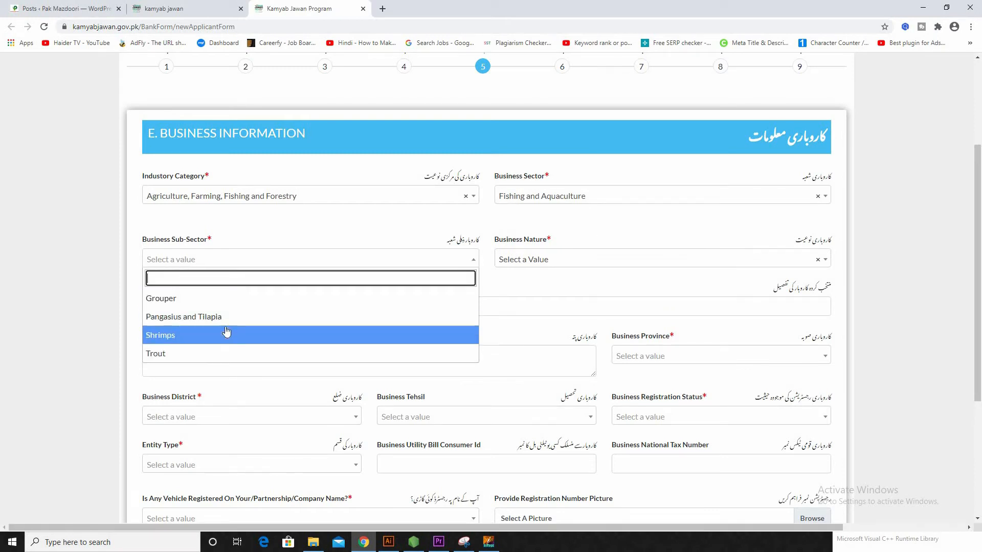
pyautogui.scroll(-1, 189, 307)
pyautogui.scroll(1, 189, 278)
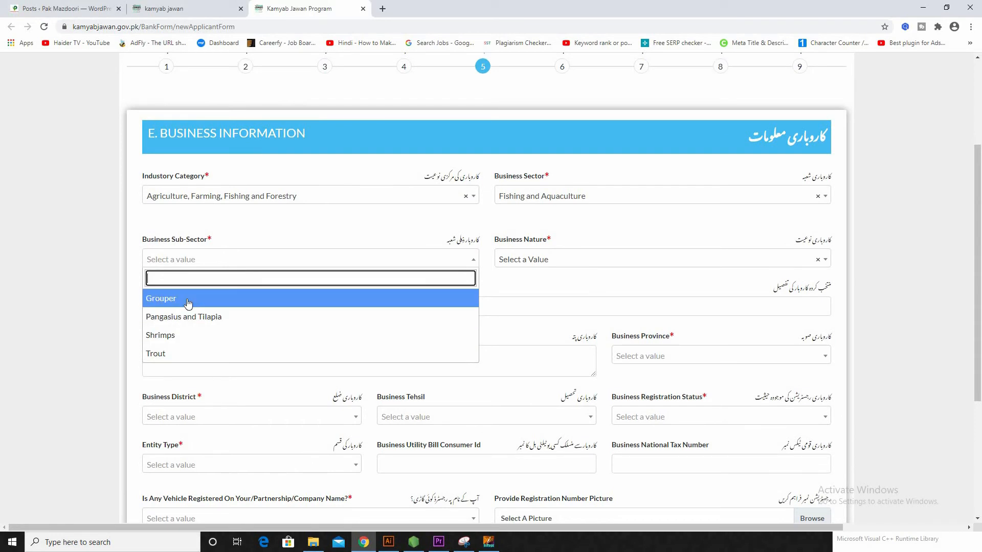
pyautogui.scroll(-1, 204, 324)
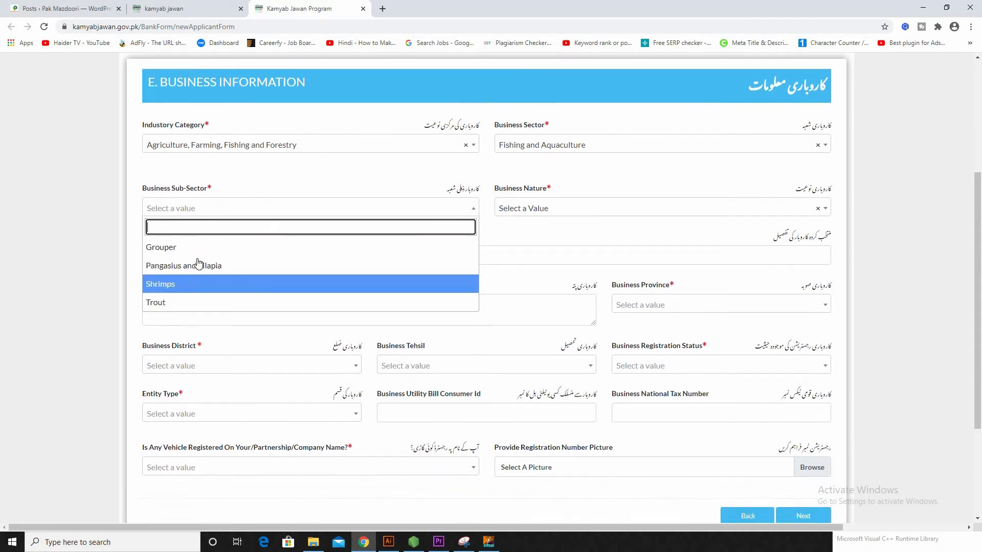
pyautogui.click(192, 248)
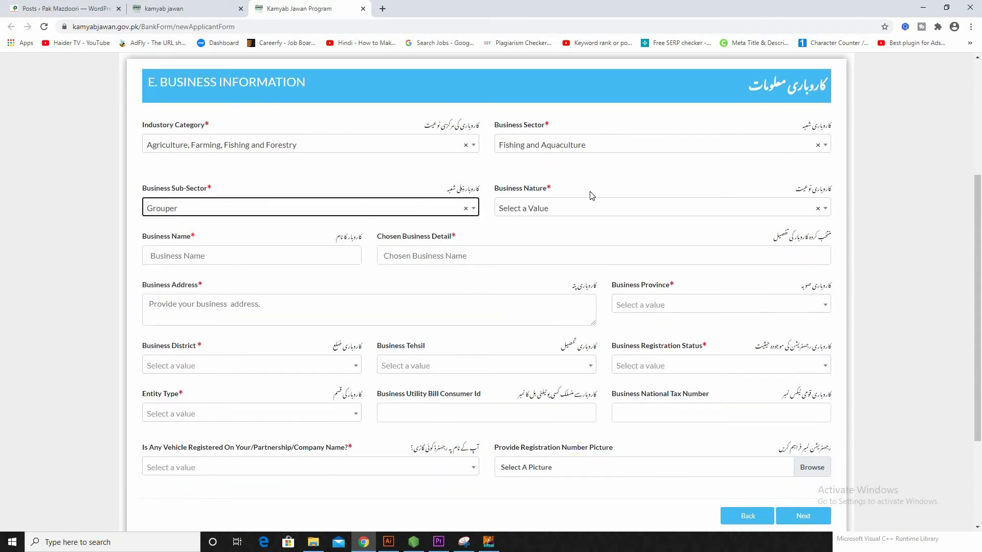
pyautogui.click(591, 210)
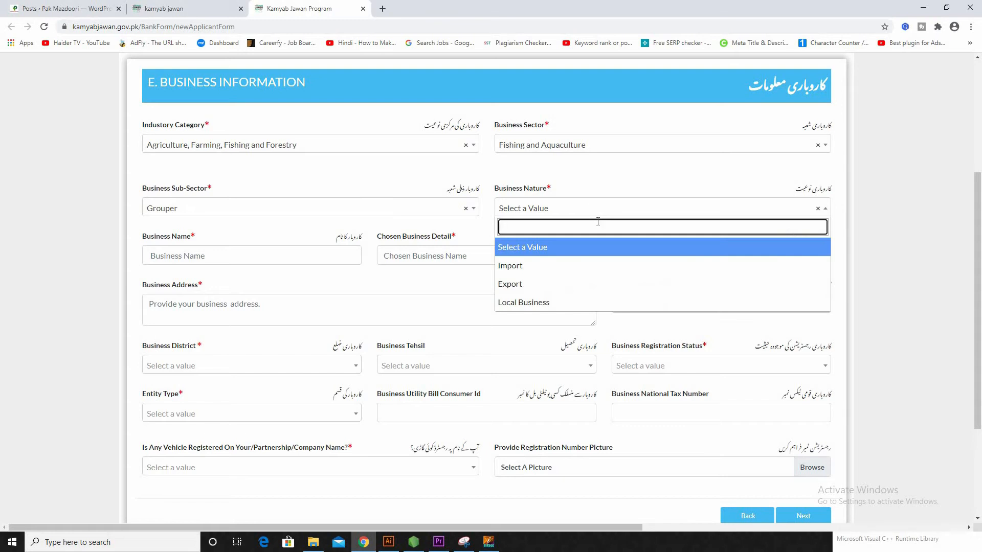
pyautogui.click(545, 304)
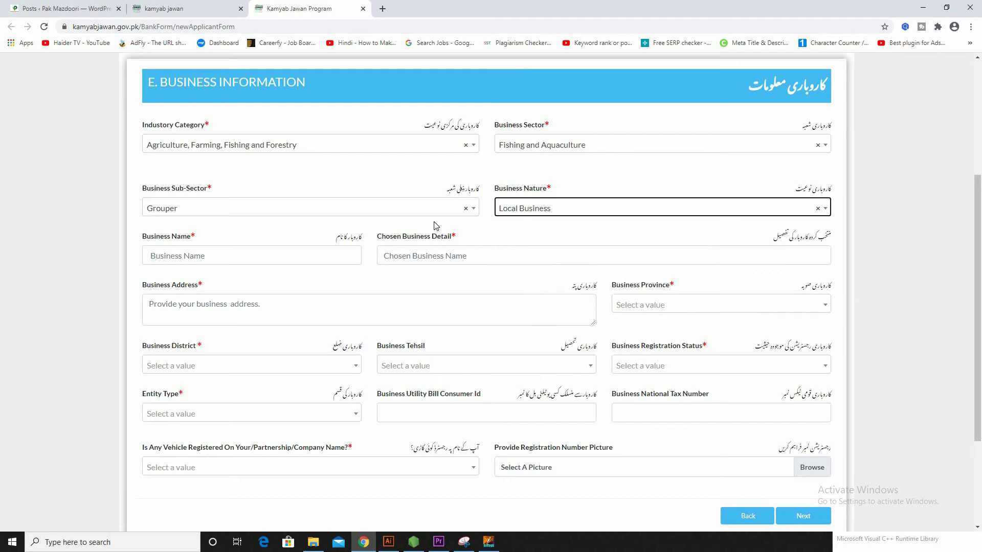
# Step: Enter Fishing as both the business name and the chosen business detail
pyautogui.click(250, 251)
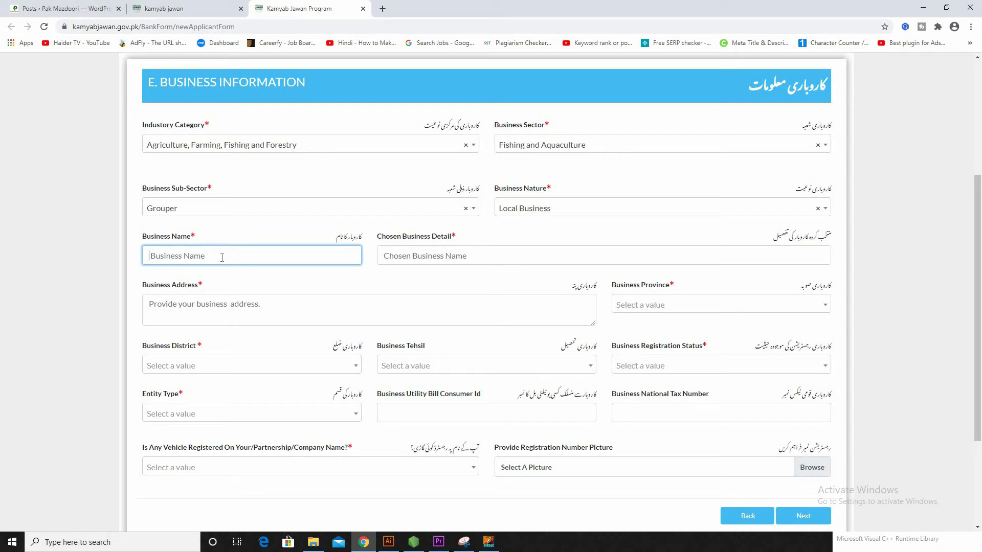
pyautogui.write('Fishing')
pyautogui.click(532, 250)
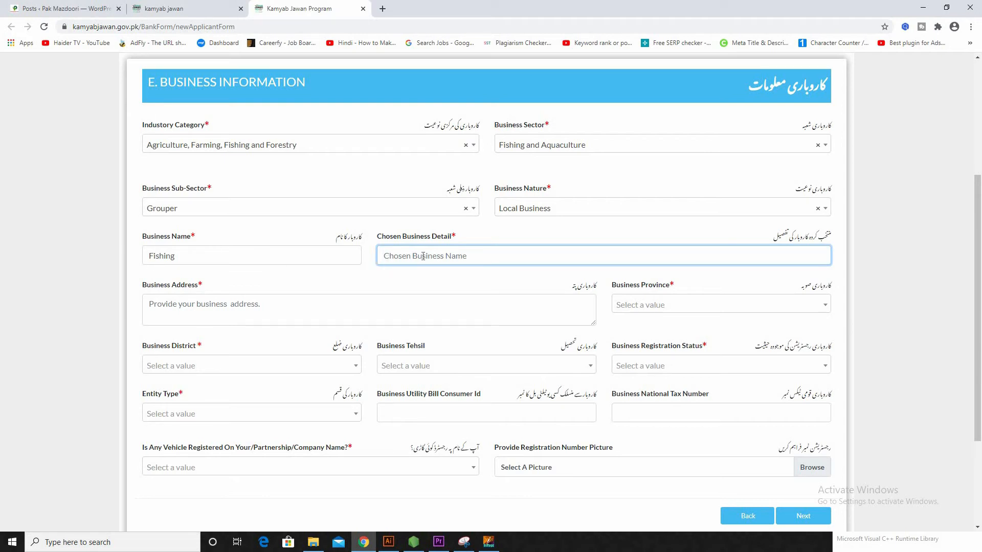
pyautogui.write('Fishing')
# Step: Enter the Islamabad business address and set its province, district and tehsil to Federal
pyautogui.scroll(-2, 512, 217)
pyautogui.click(245, 220)
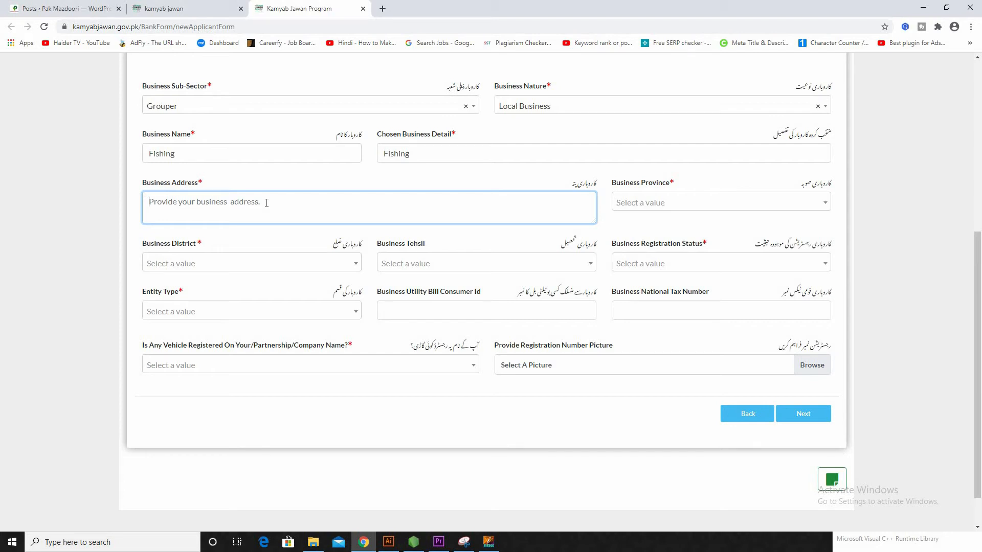
pyautogui.write('pakistan town islamabad')
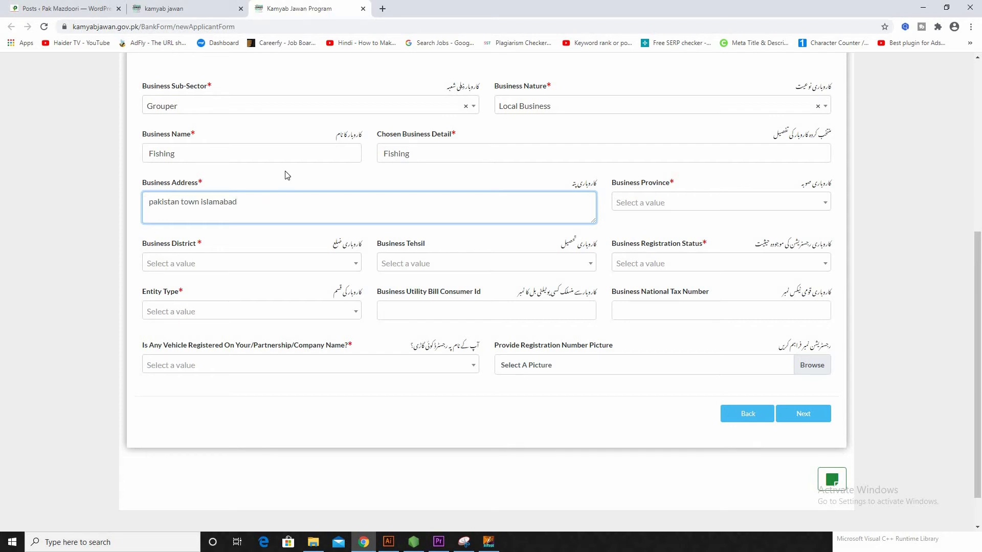
pyautogui.click(699, 213)
pyautogui.scroll(-1, 665, 302)
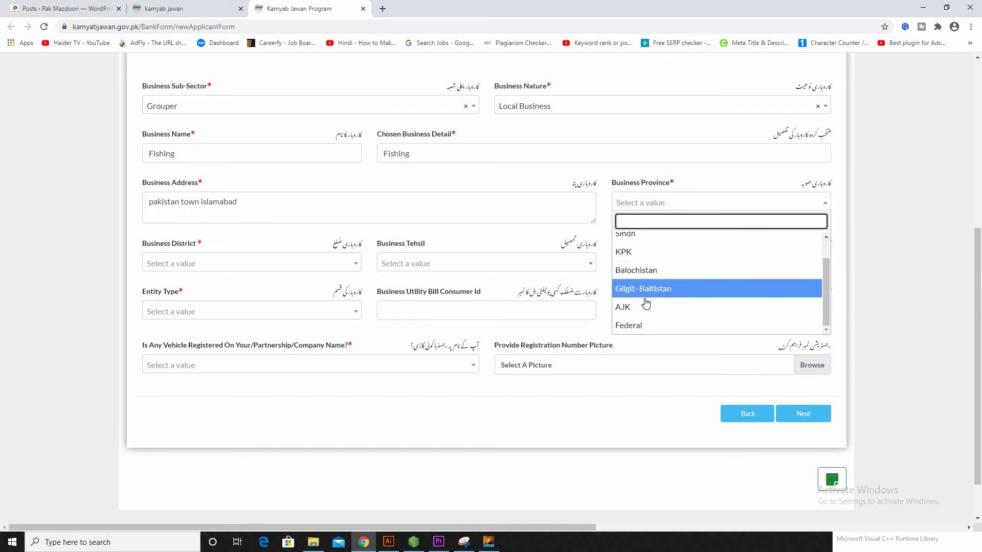
pyautogui.scroll(-1, 645, 297)
pyautogui.click(639, 276)
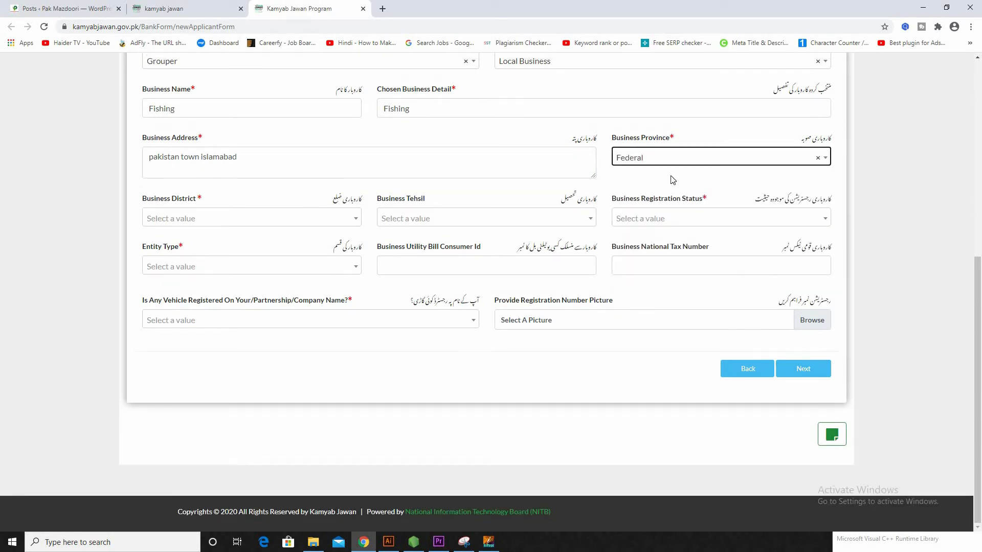
pyautogui.click(285, 220)
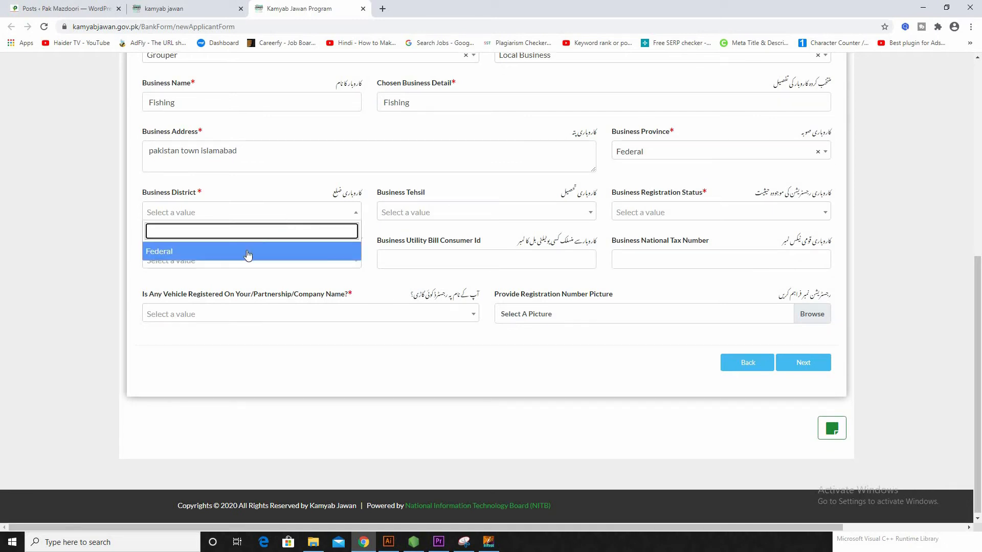
pyautogui.click(247, 252)
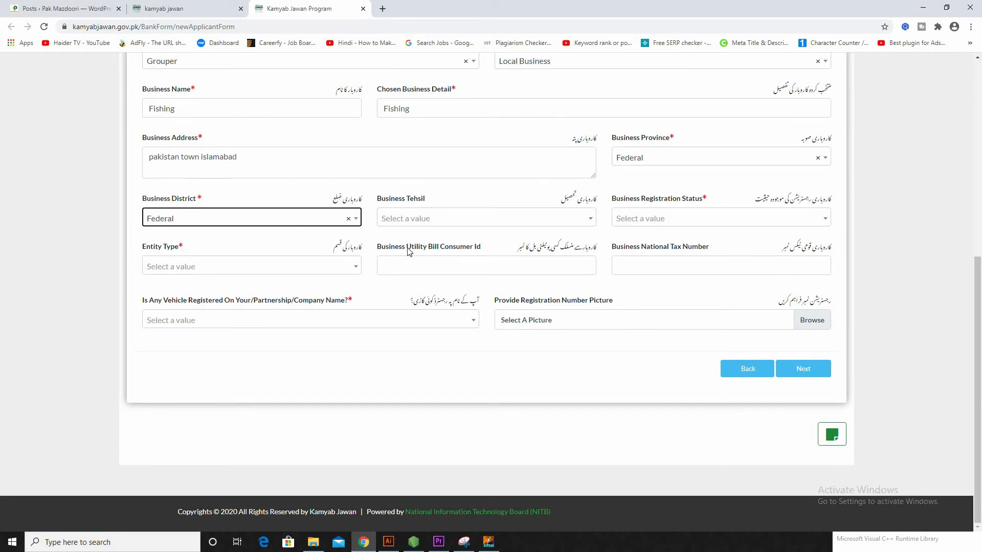
pyautogui.click(518, 219)
pyautogui.click(393, 254)
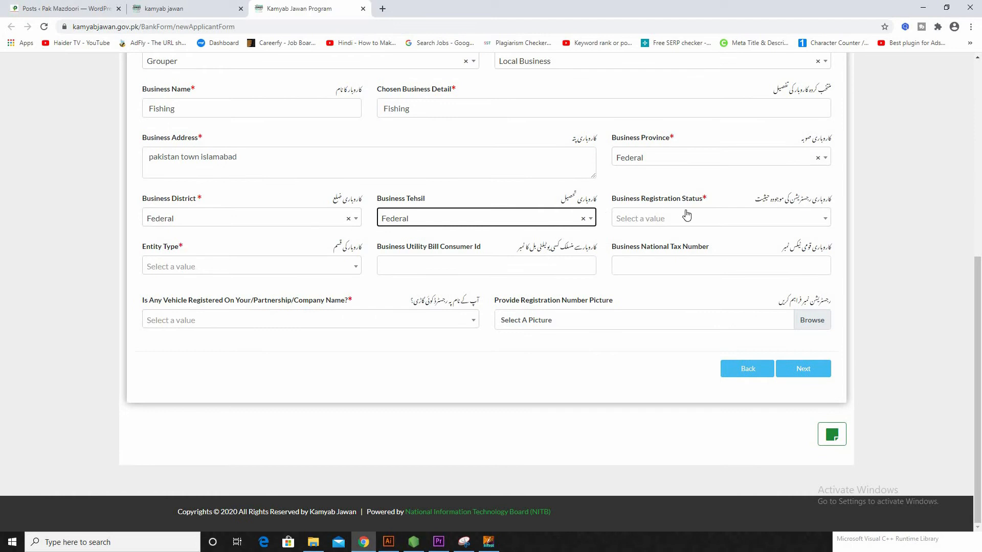
# Step: Mark the business UnRegistered, a Sole Proprietorship, with No registered vehicle
pyautogui.click(706, 223)
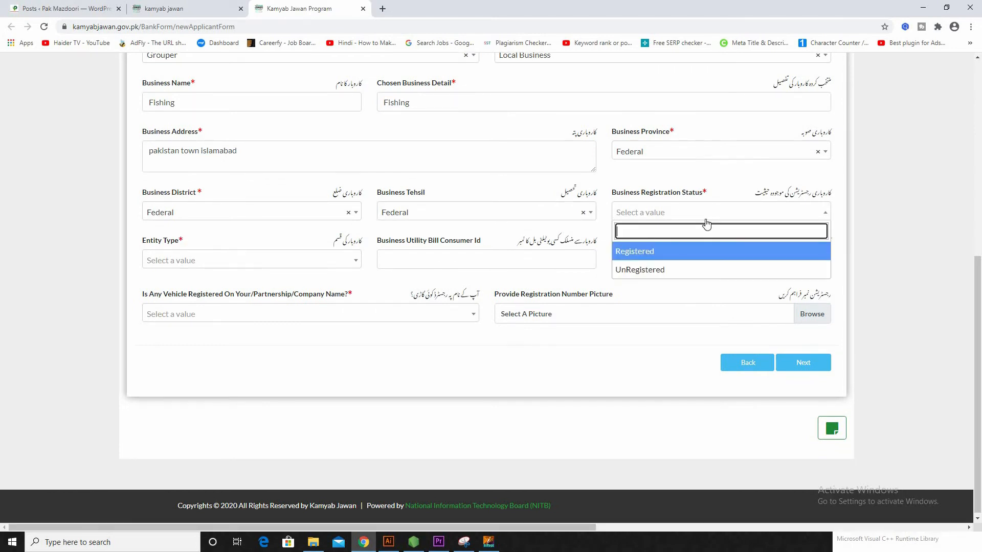
pyautogui.click(670, 268)
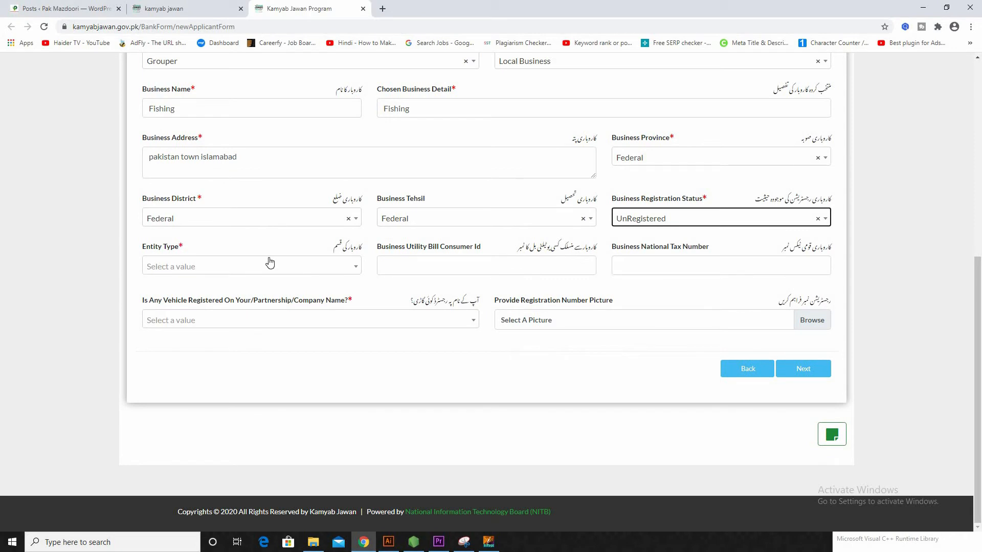
pyautogui.click(250, 267)
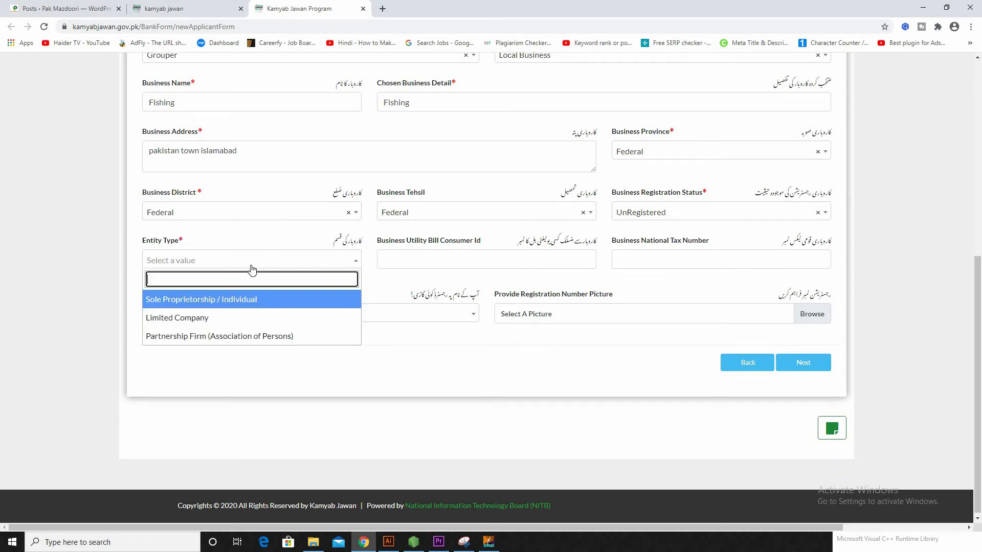
pyautogui.click(230, 307)
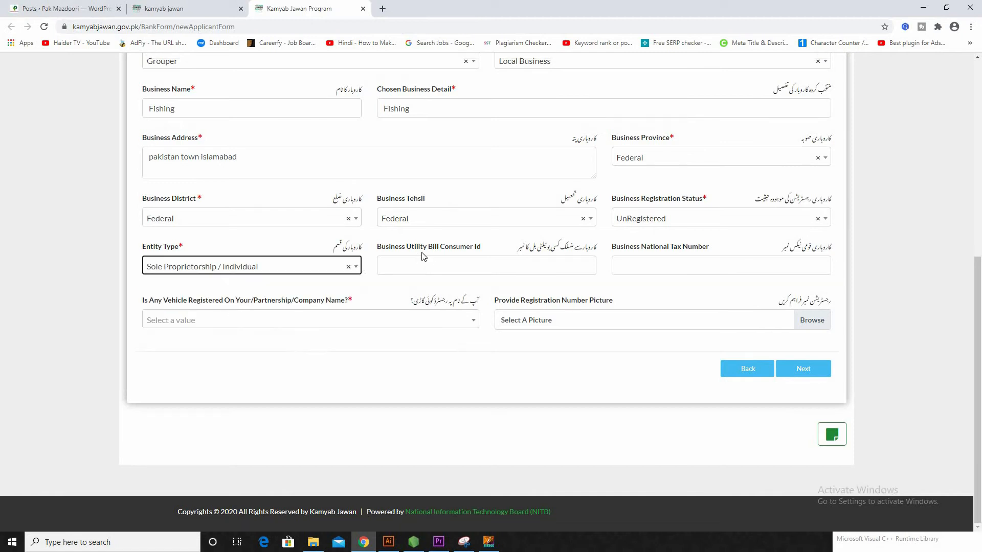
pyautogui.click(432, 259)
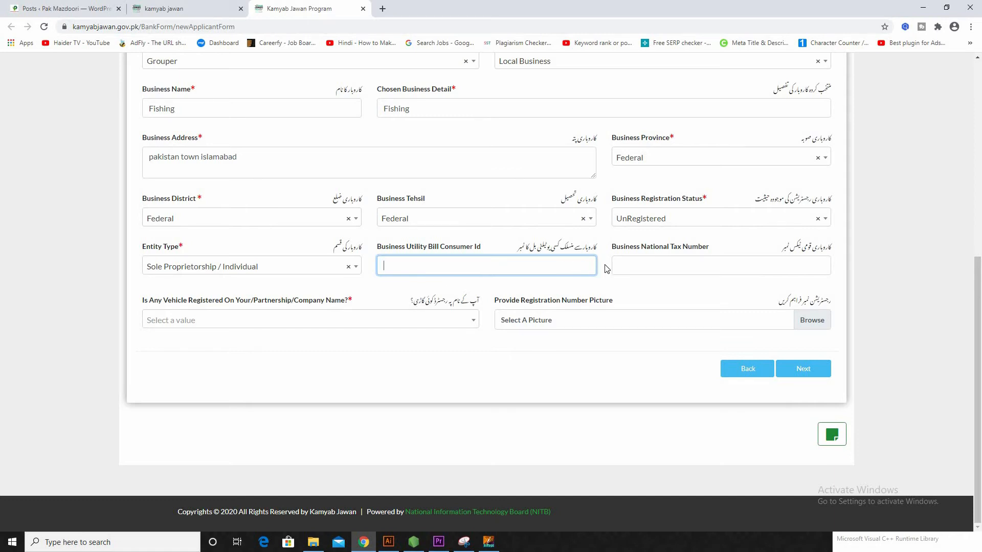
pyautogui.click(631, 257)
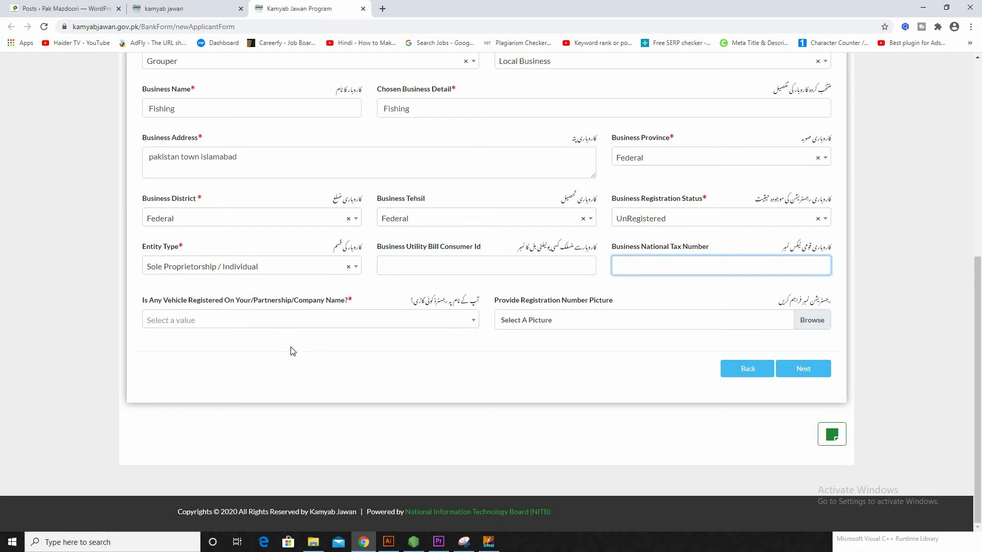
pyautogui.moveTo(291, 346); pyautogui.dragTo(415, 344)
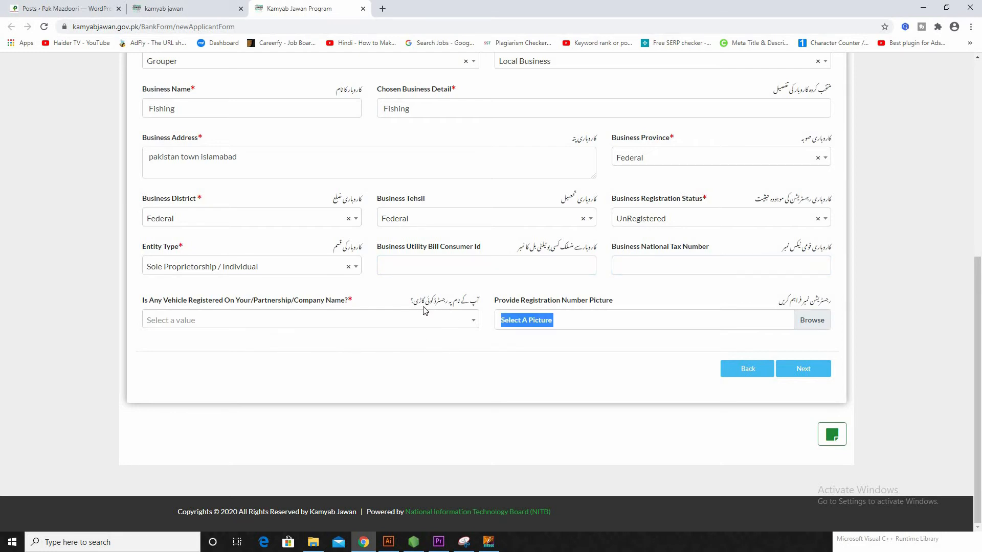
pyautogui.click(320, 324)
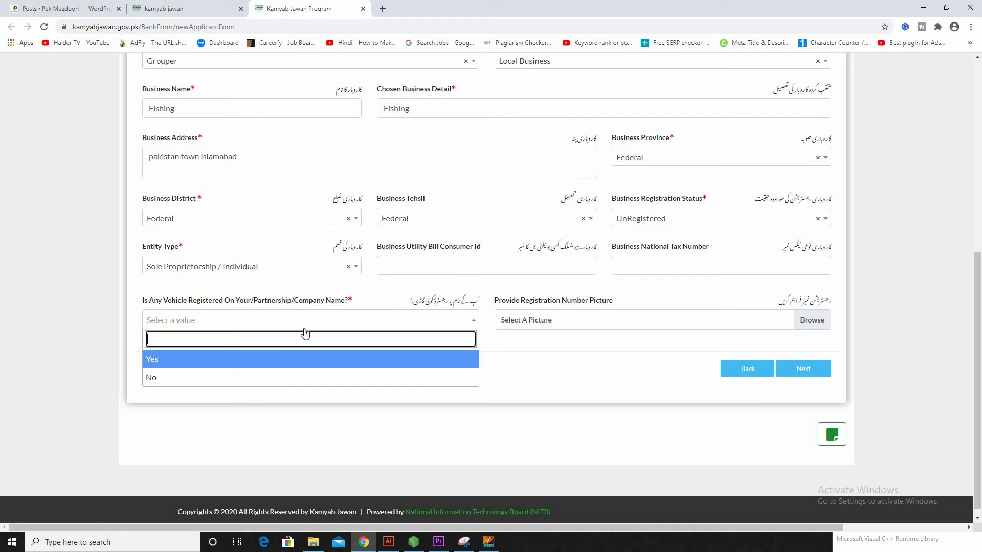
pyautogui.click(174, 378)
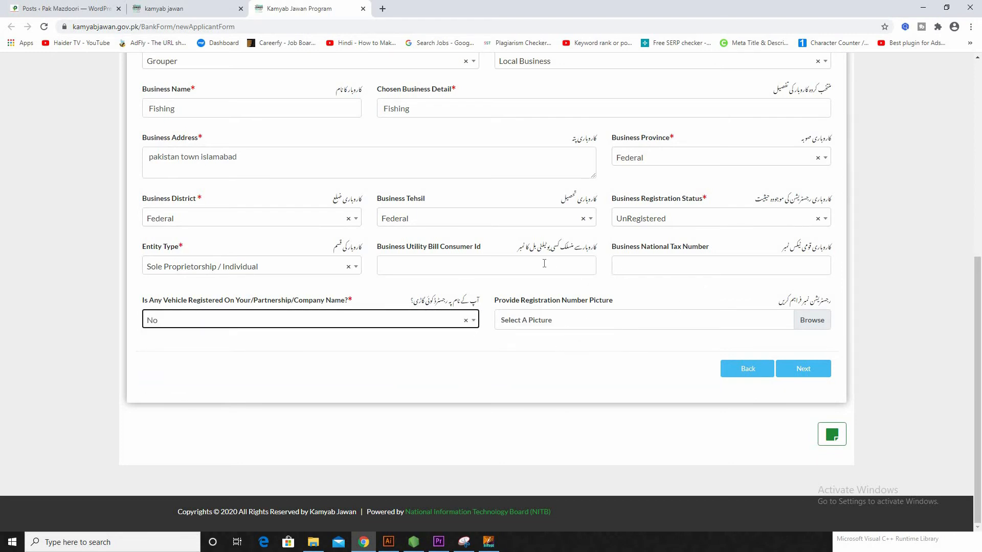
# Step: On Step 6, choose Running Finance, Tier 2 (T2) Loans and a 5 Years tenure
pyautogui.click(807, 371)
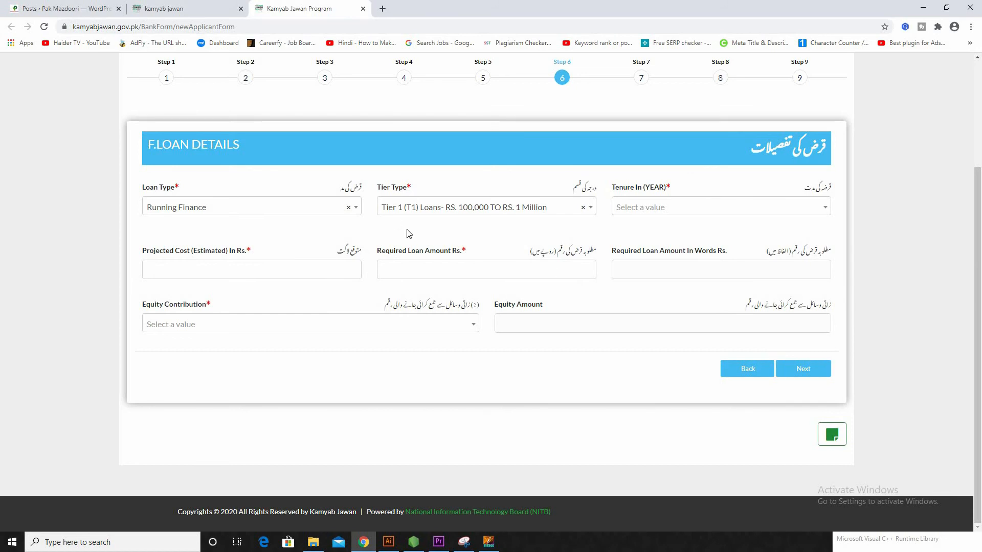
pyautogui.scroll(3, 409, 234)
pyautogui.scroll(-3, 321, 288)
pyautogui.click(207, 210)
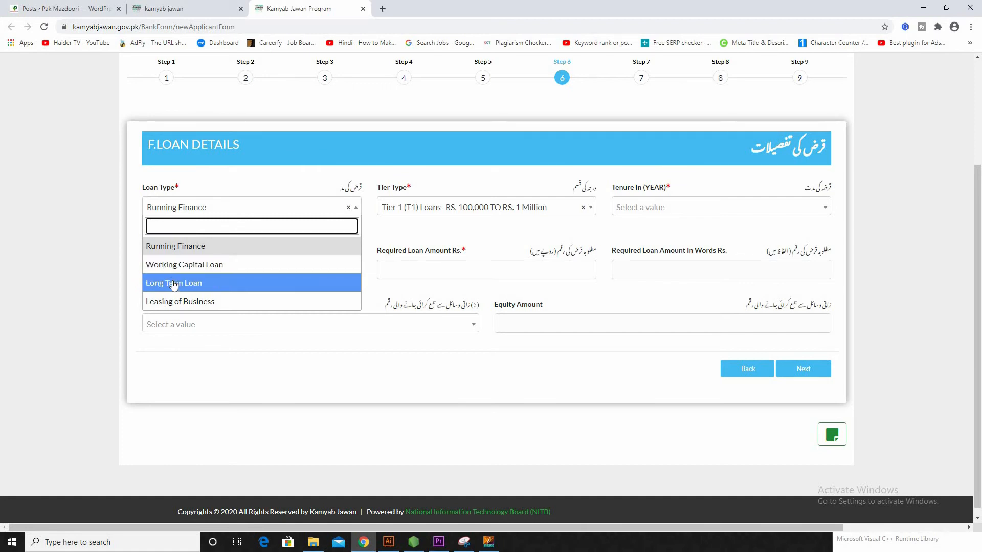
pyautogui.click(180, 248)
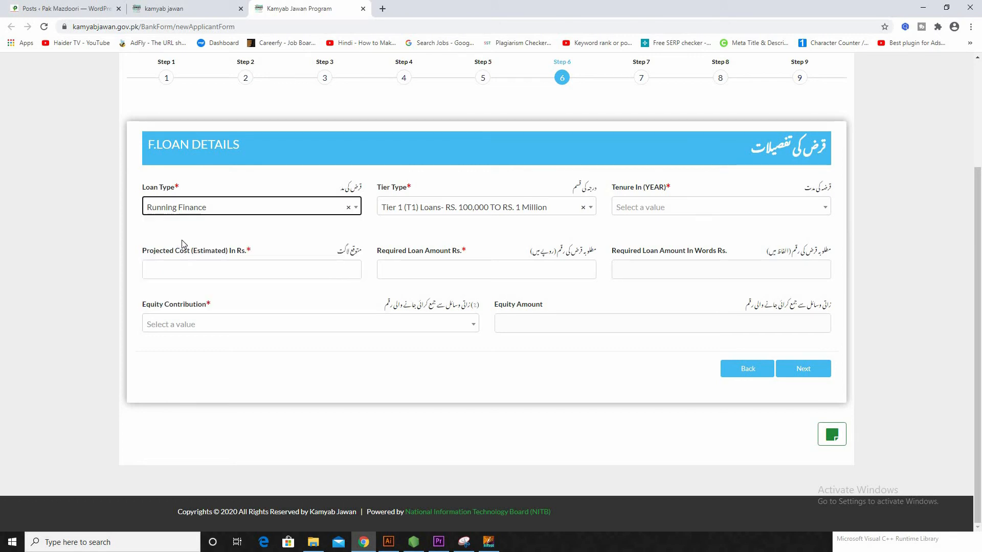
pyautogui.click(435, 210)
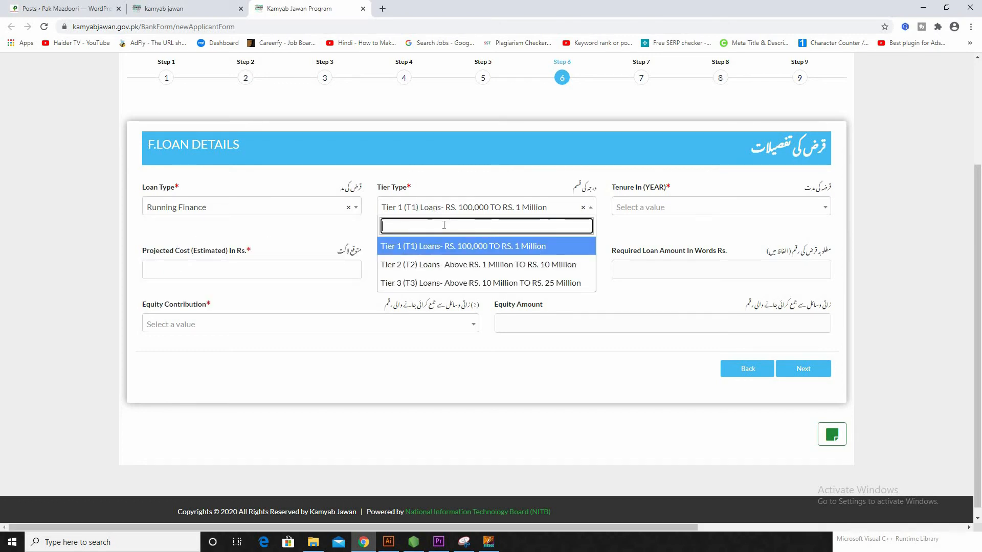
pyautogui.click(470, 265)
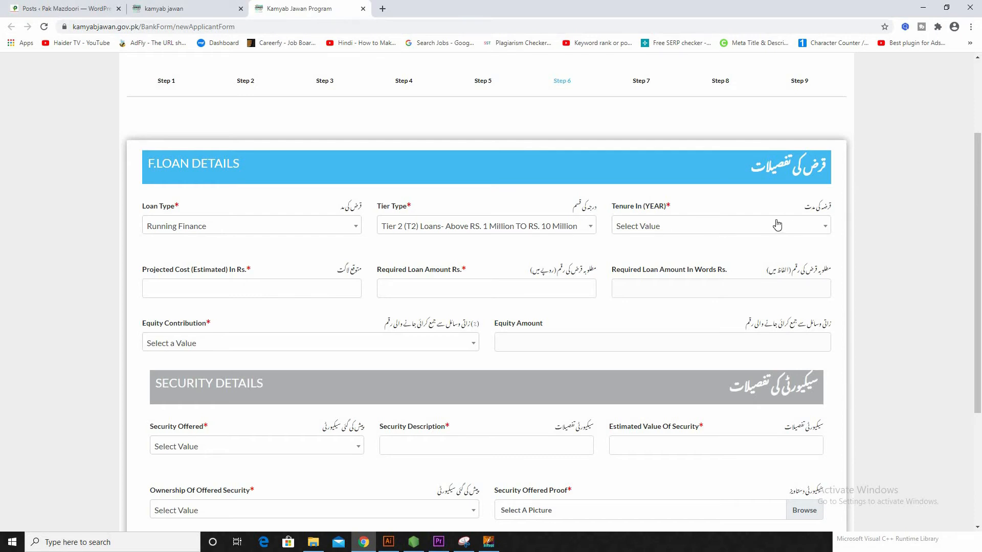
pyautogui.click(760, 228)
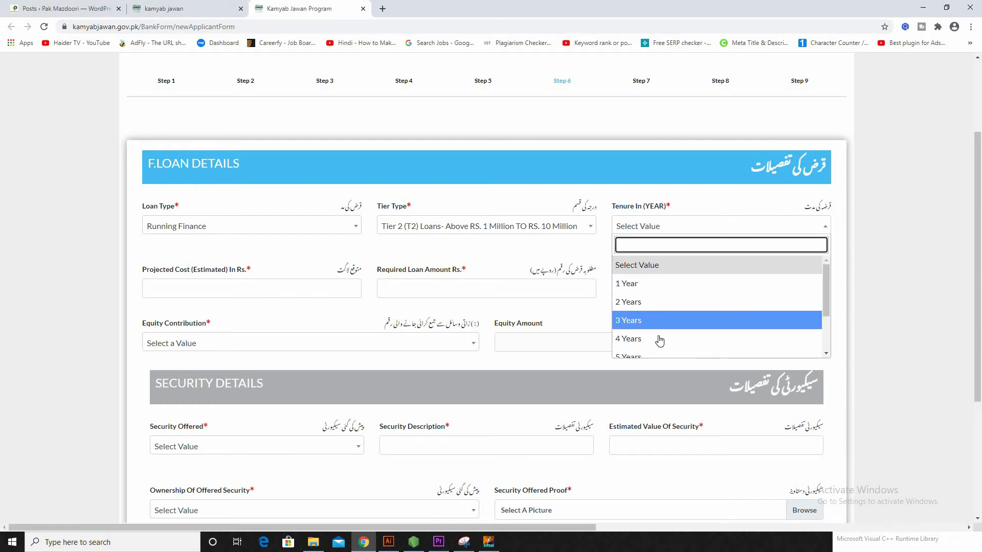
pyautogui.scroll(-2, 665, 327)
pyautogui.scroll(-2, 667, 320)
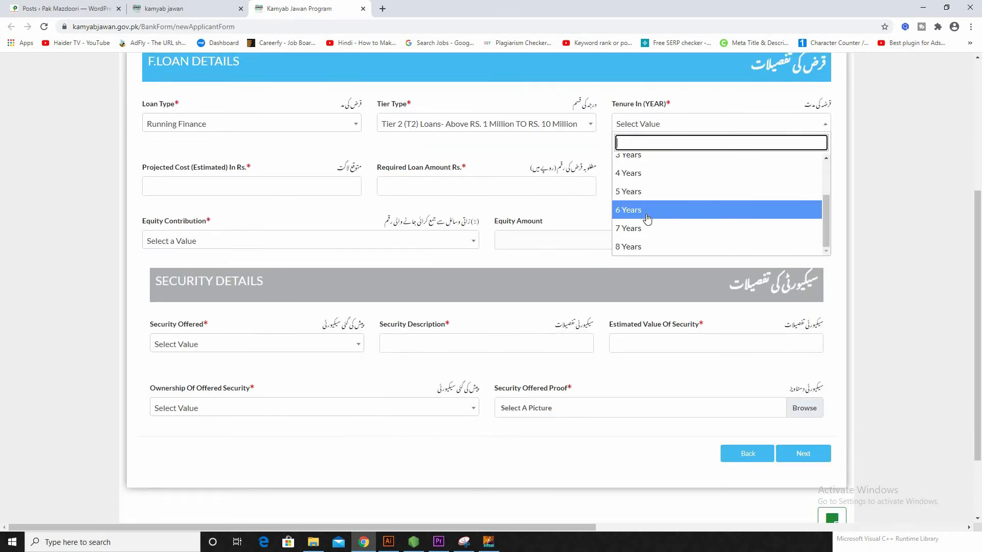
pyautogui.click(644, 192)
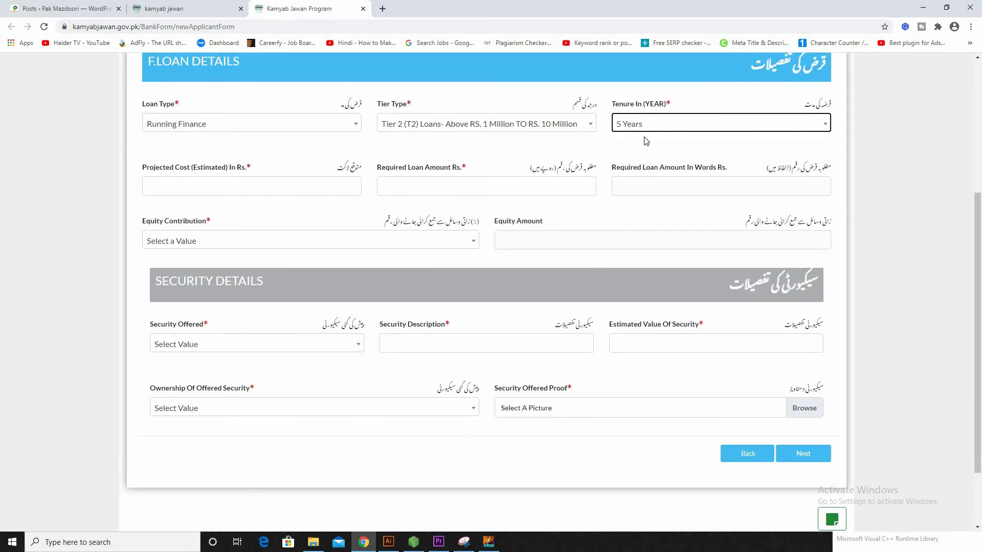
# Step: Enter projected cost 4,00000 and required loan amount 20,00000
pyautogui.click(268, 185)
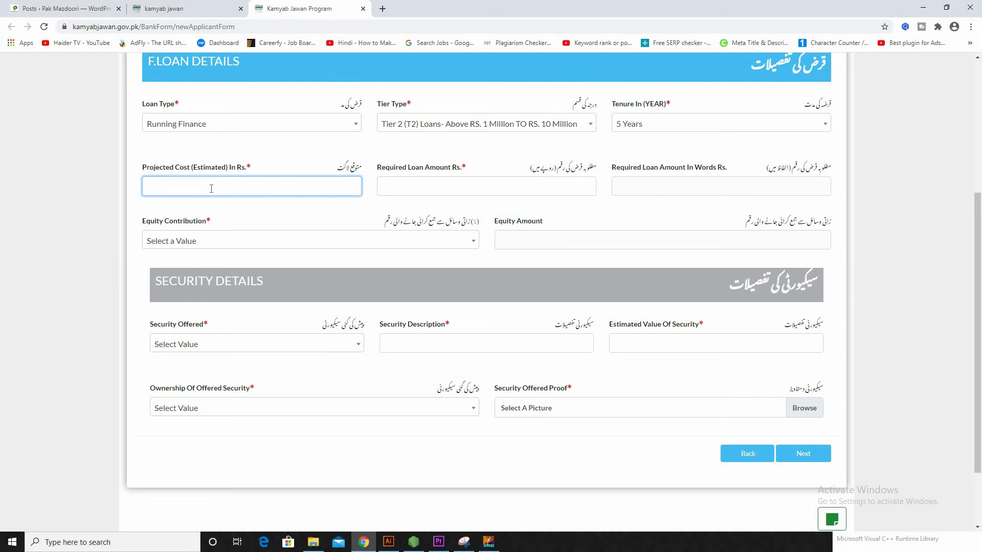
pyautogui.write('4,00000')
pyautogui.click(415, 185)
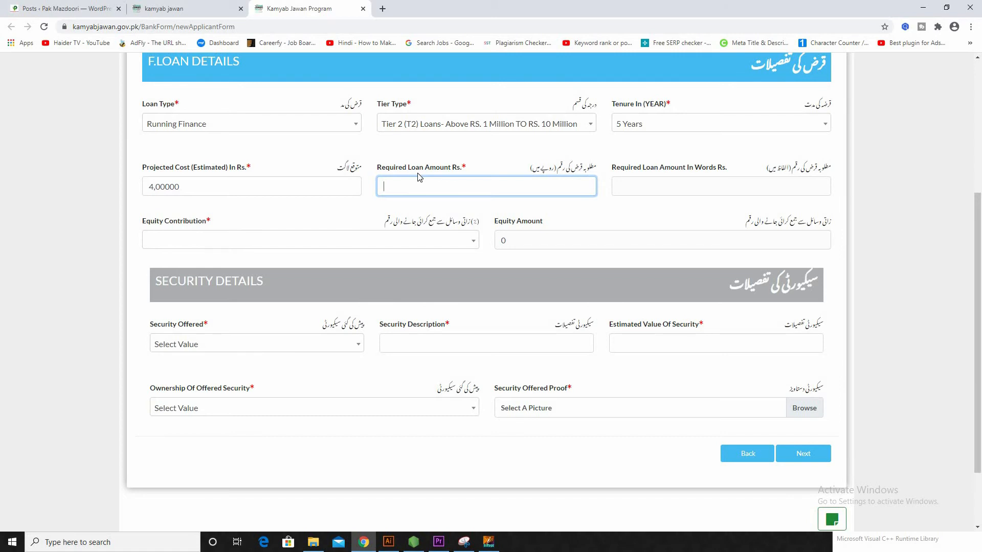
pyautogui.write('20,00000')
# Step: Choose 10% equity contribution and check the computed equity amount of 40000
pyautogui.click(168, 241)
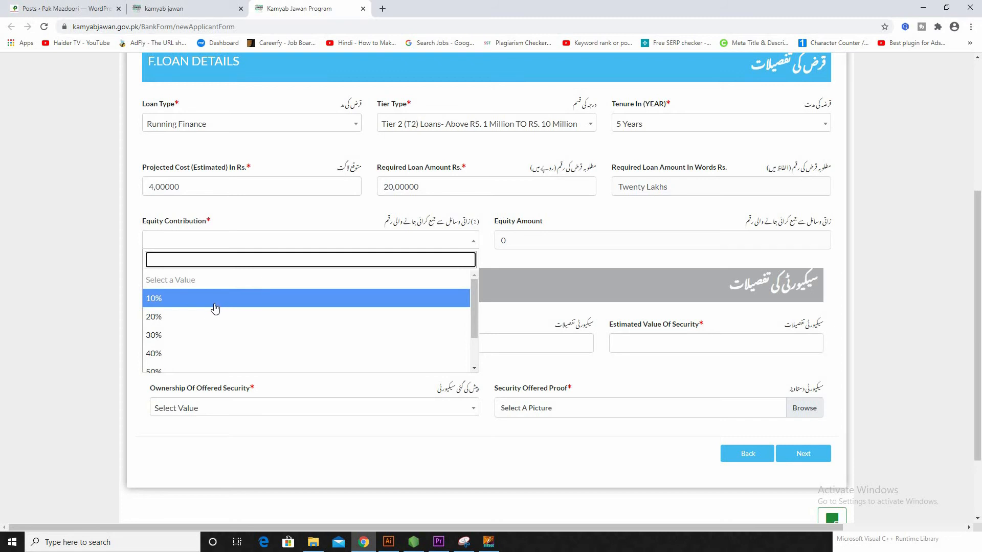
pyautogui.scroll(-2, 217, 324)
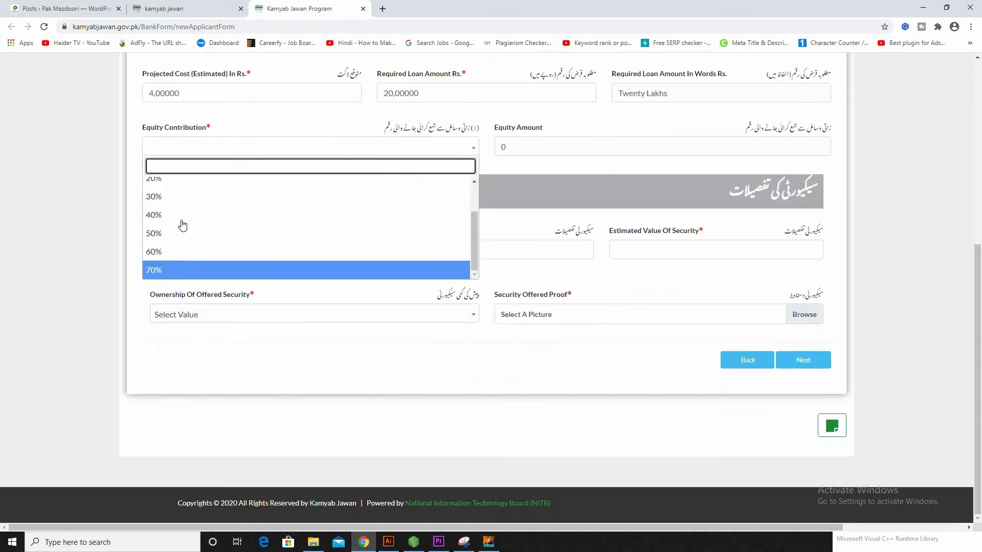
pyautogui.click(180, 206)
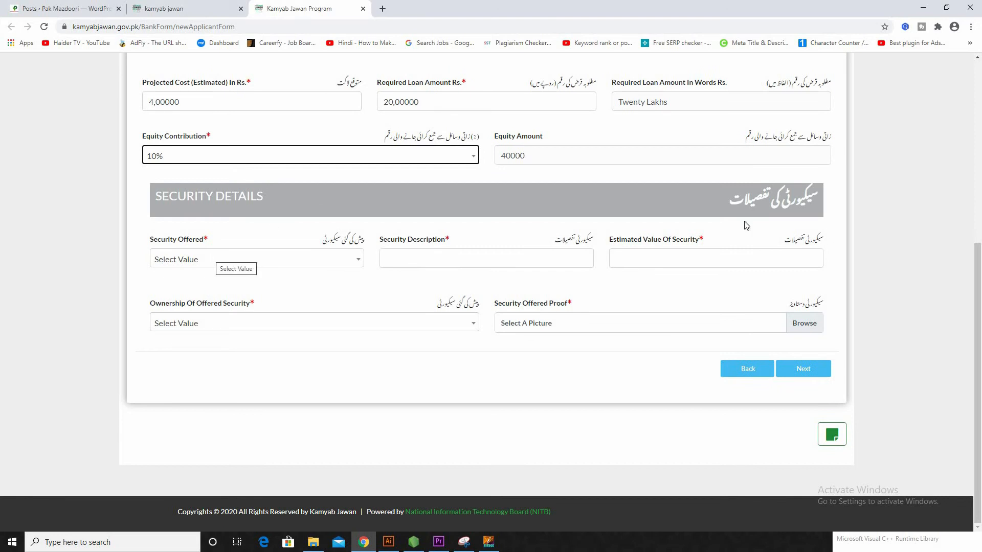
pyautogui.scroll(1, 751, 178)
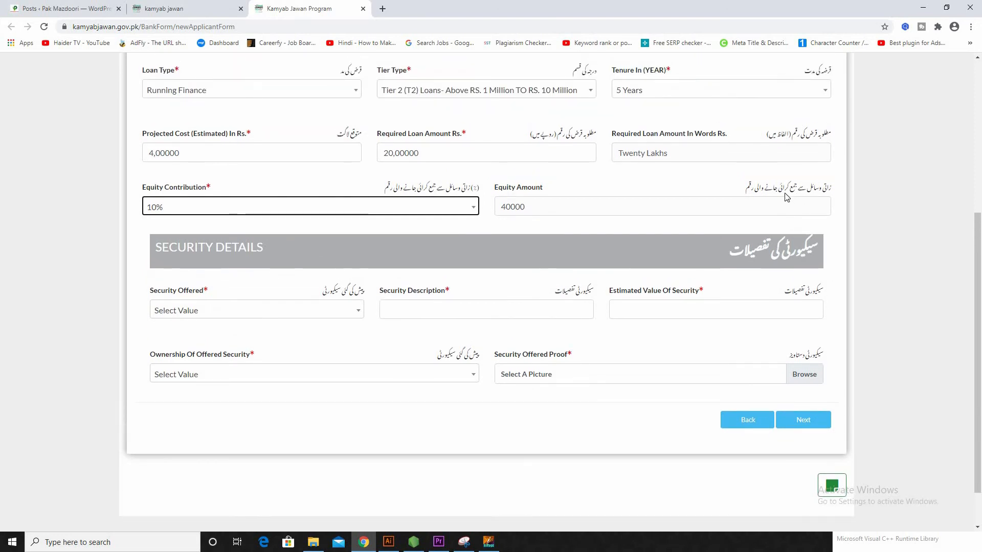
pyautogui.click(541, 205)
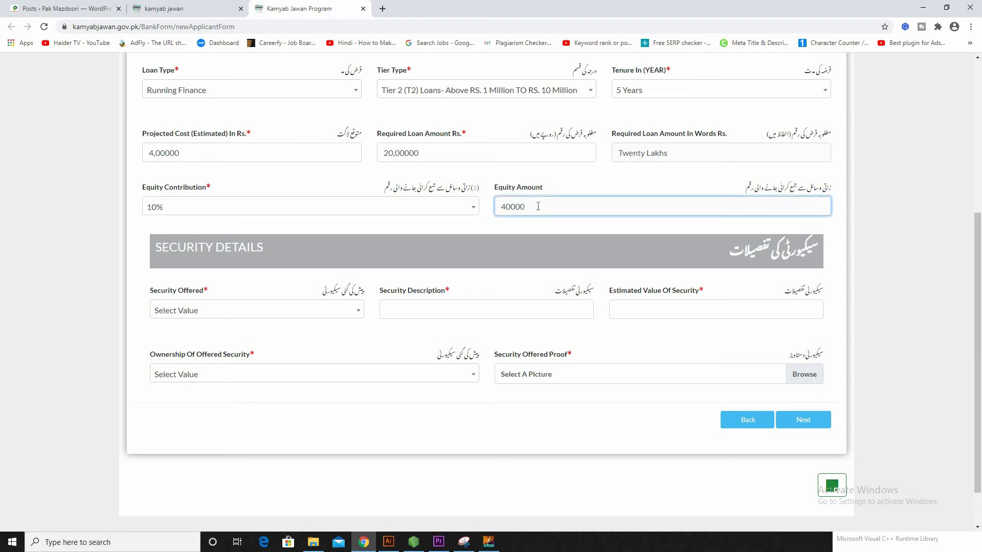
pyautogui.click(853, 258)
pyautogui.scroll(-1, 850, 253)
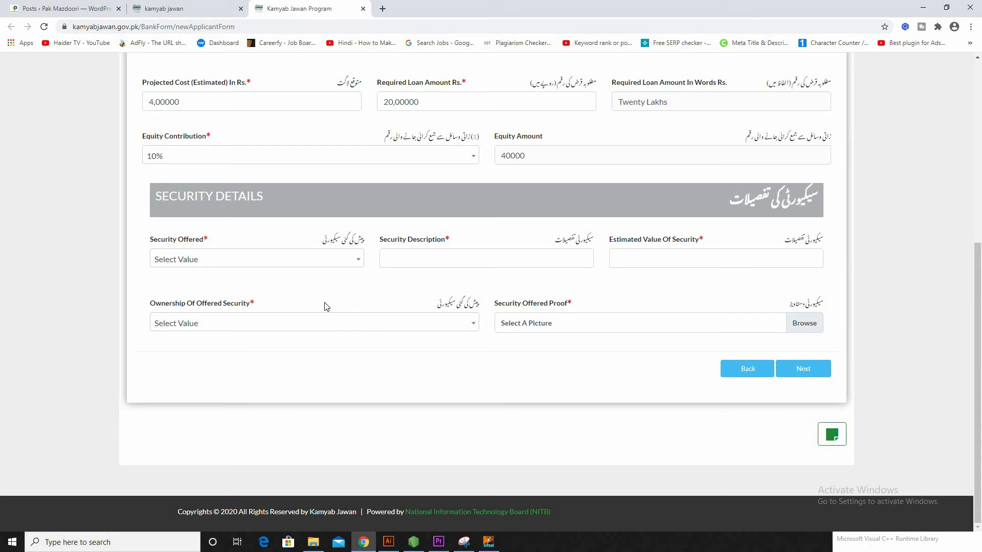
# Step: Offer a Vehicle as security, described as Nil, with estimated value 300000
pyautogui.click(298, 262)
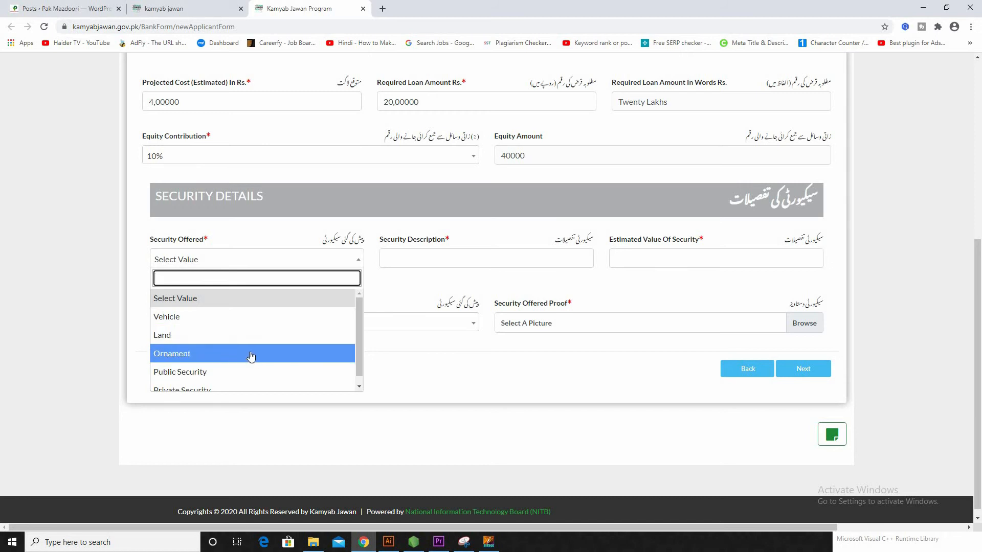
pyautogui.scroll(-2, 251, 356)
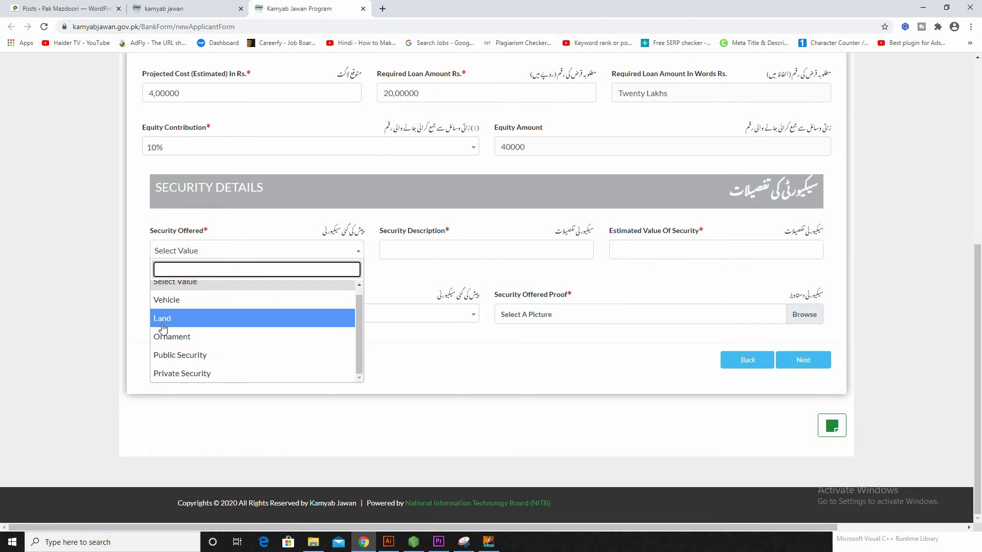
pyautogui.click(185, 303)
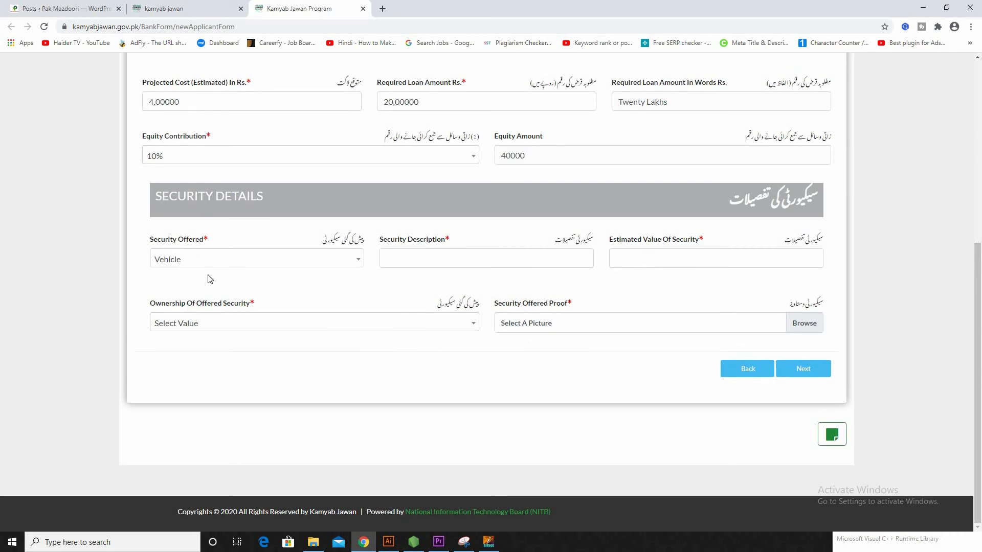
pyautogui.click(532, 259)
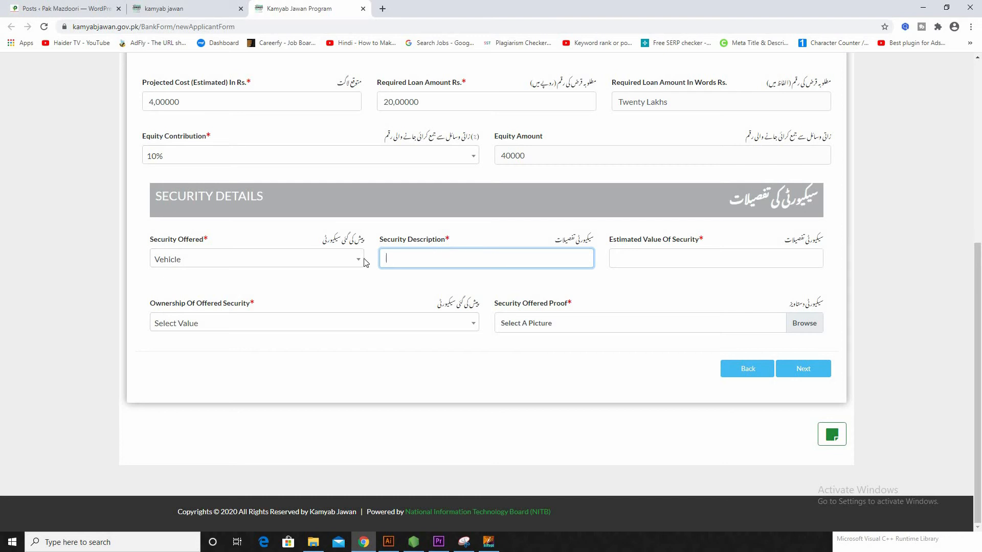
pyautogui.write('Ni')
pyautogui.scroll(2, 414, 358)
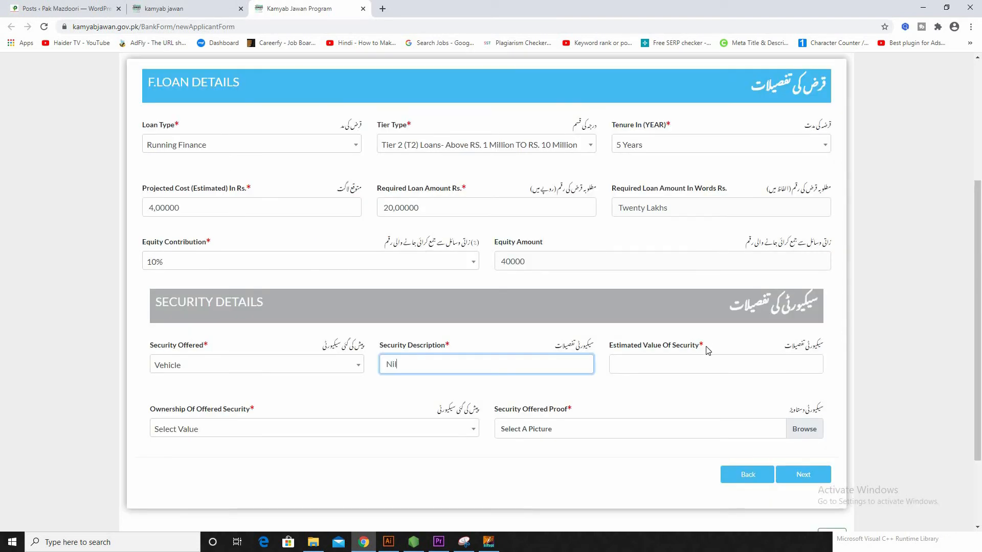
pyautogui.click(710, 357)
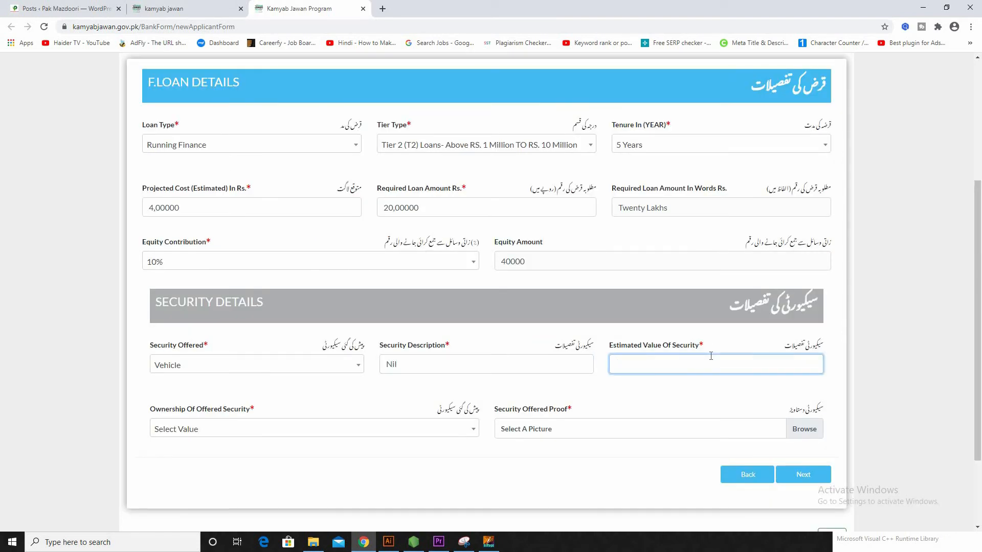
pyautogui.scroll(-2, 718, 333)
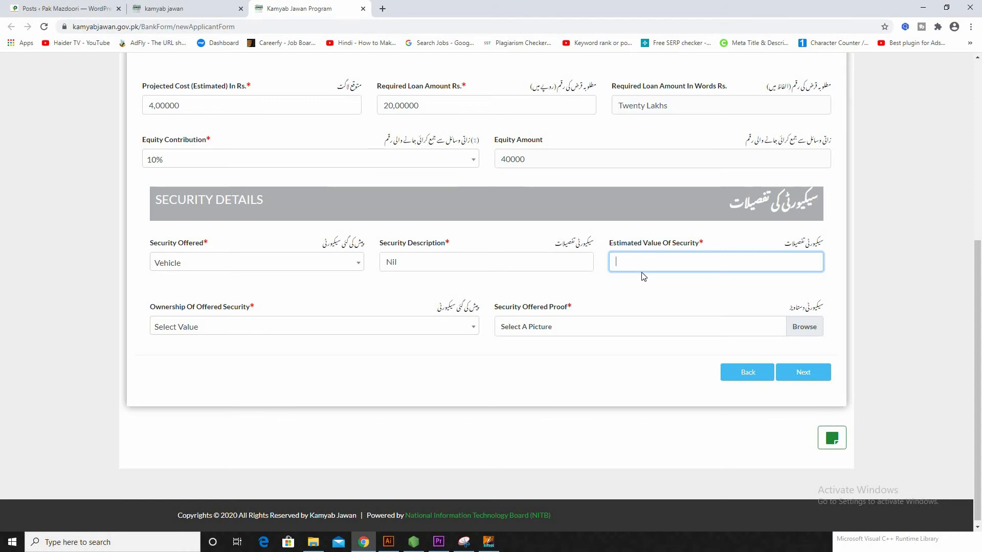
pyautogui.write('300000')
# Step: Set the security ownership to Own and attach the proof image from Downloads
pyautogui.scroll(-1, 306, 323)
pyautogui.click(309, 329)
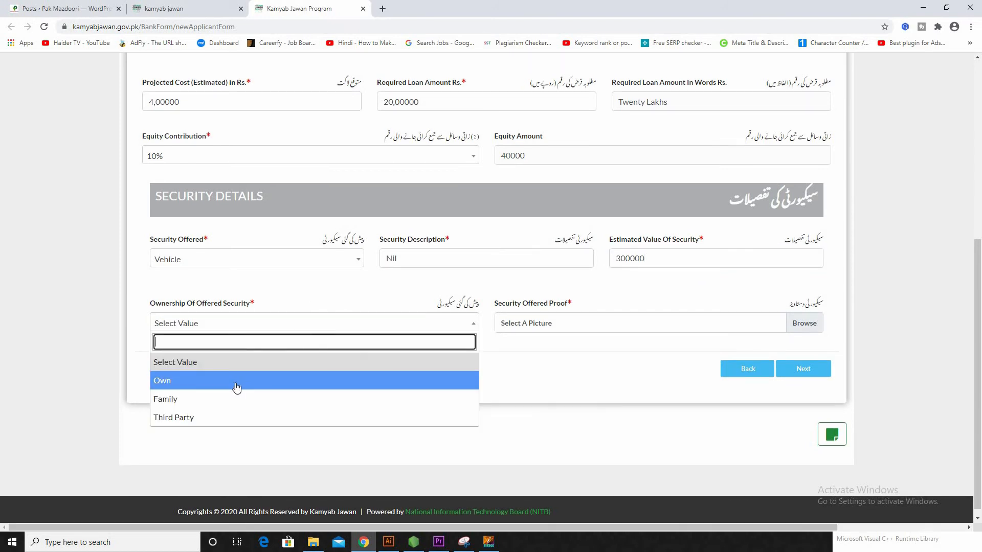
pyautogui.scroll(-1, 217, 398)
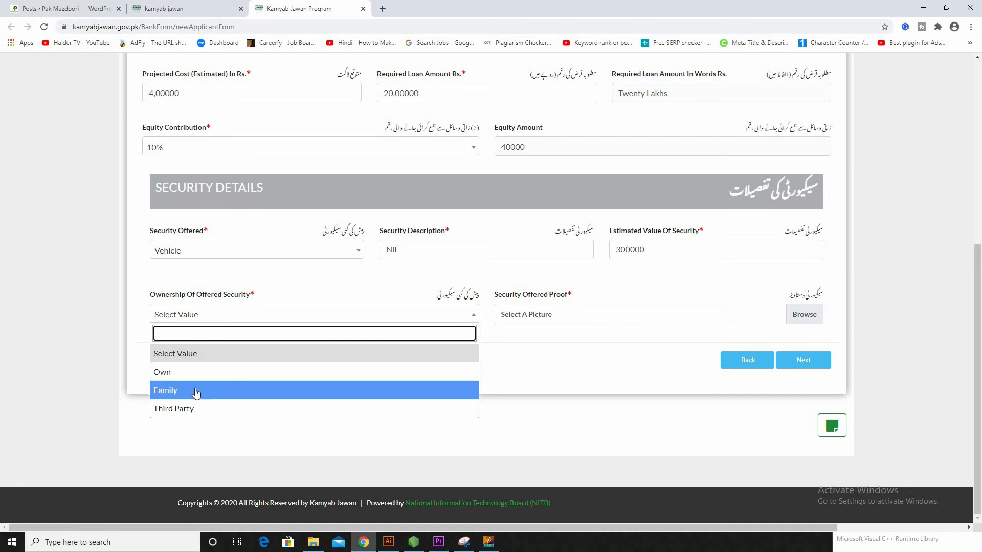
pyautogui.click(180, 372)
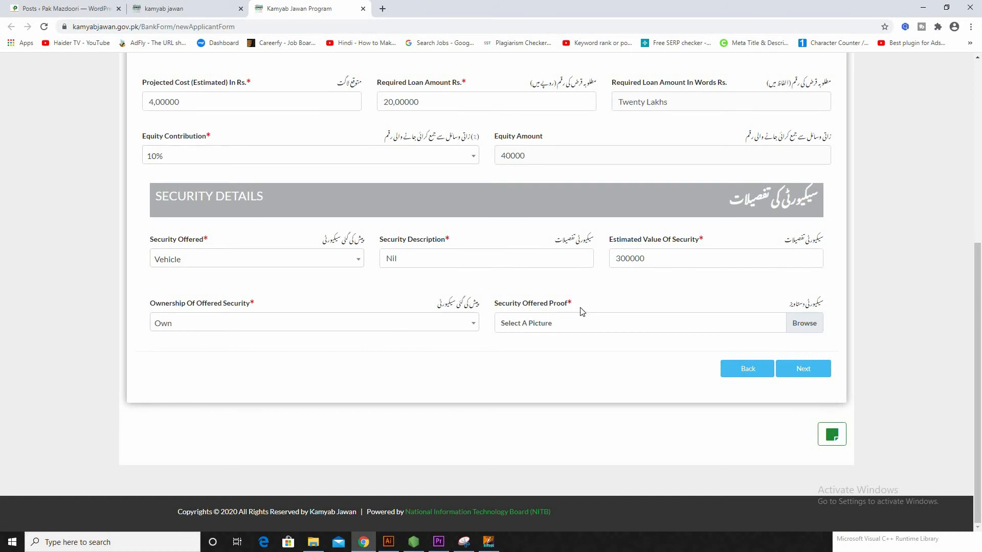
pyautogui.click(603, 331)
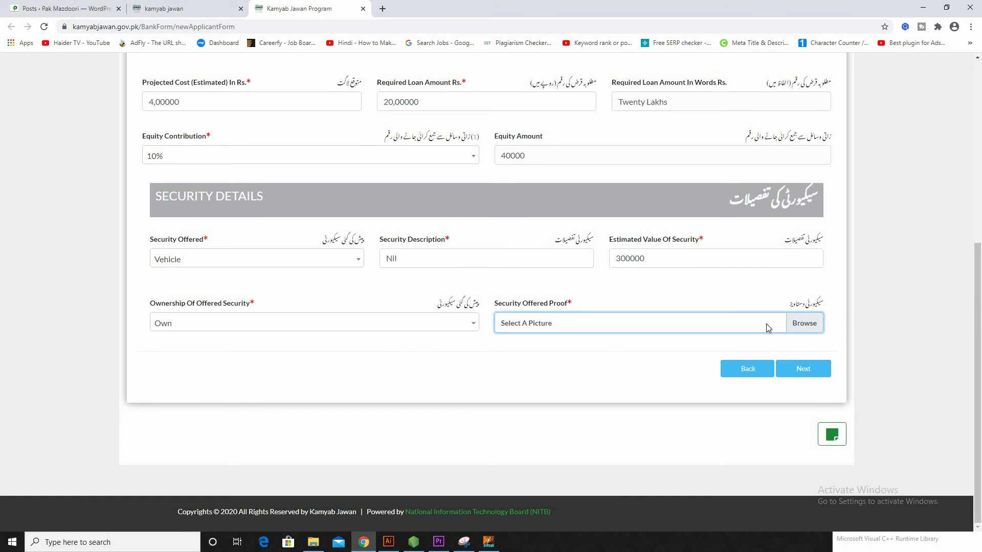
pyautogui.click(807, 324)
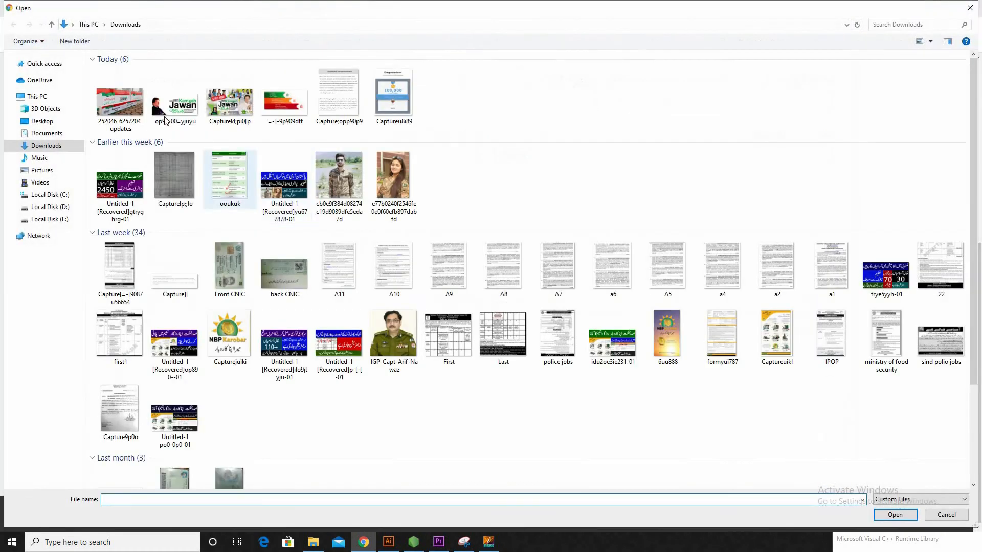
pyautogui.click(165, 121)
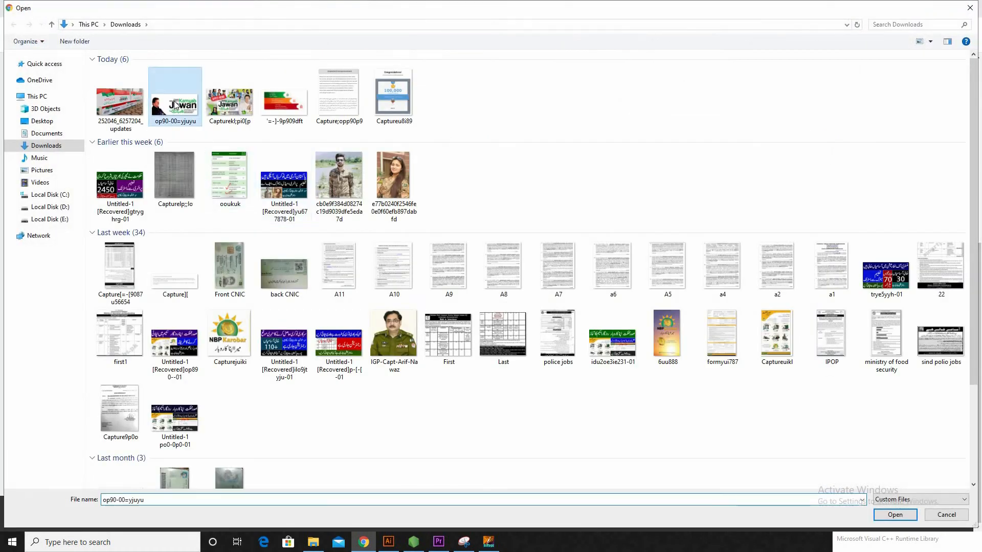
pyautogui.doubleClick(176, 104)
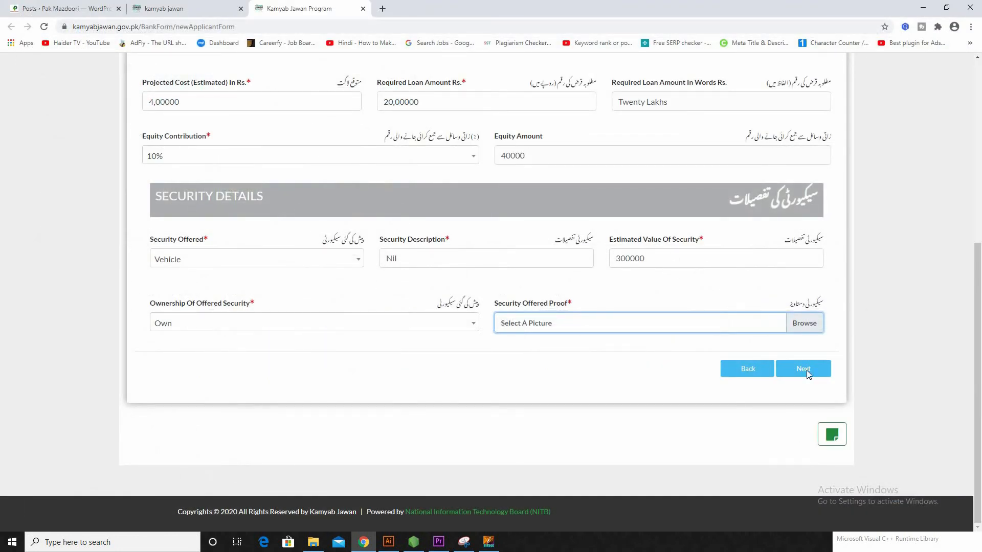
# Step: Reach Step 7 and enter operating assets cost 4,00000 and initial setup cost 5,00000
pyautogui.click(807, 368)
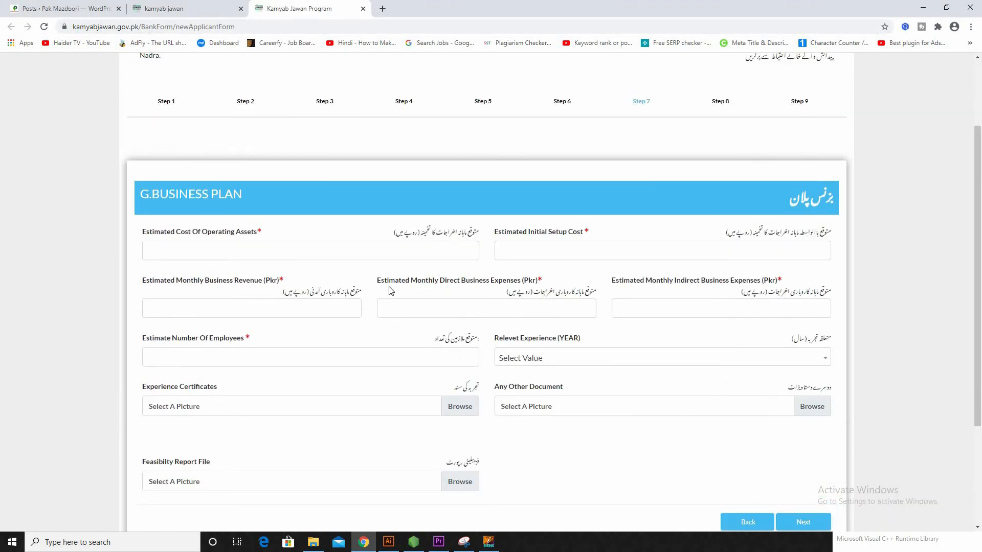
pyautogui.scroll(2, 581, 264)
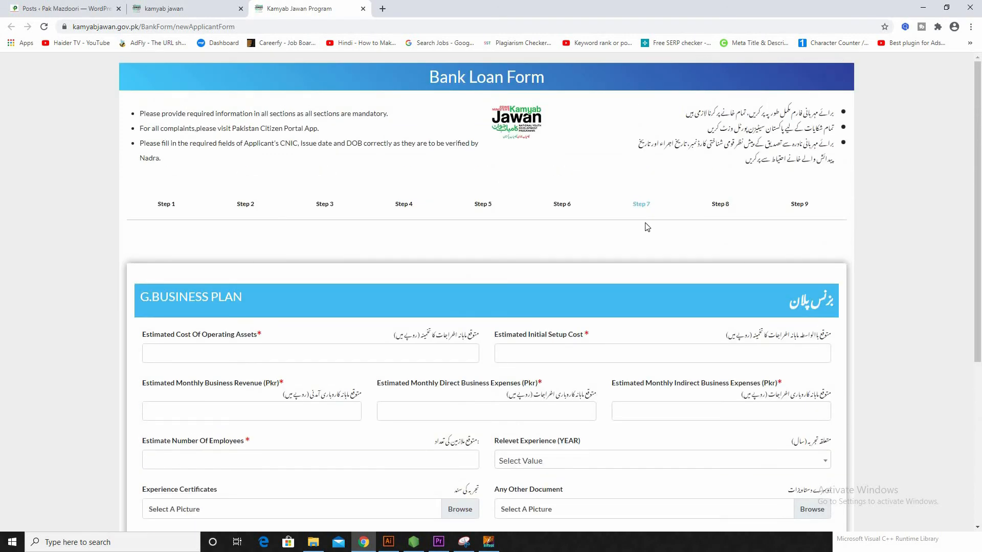
pyautogui.scroll(-1, 386, 243)
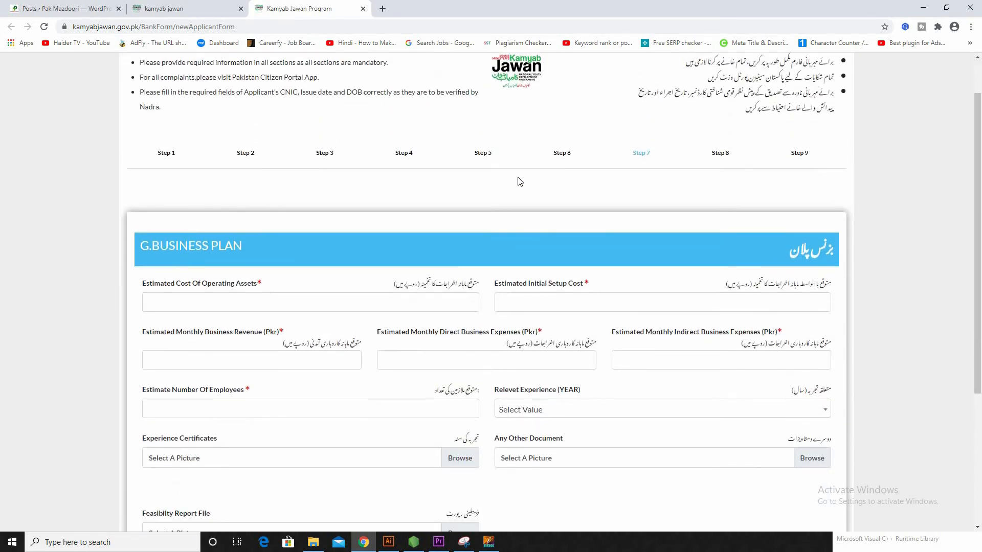
pyautogui.scroll(-2, 510, 183)
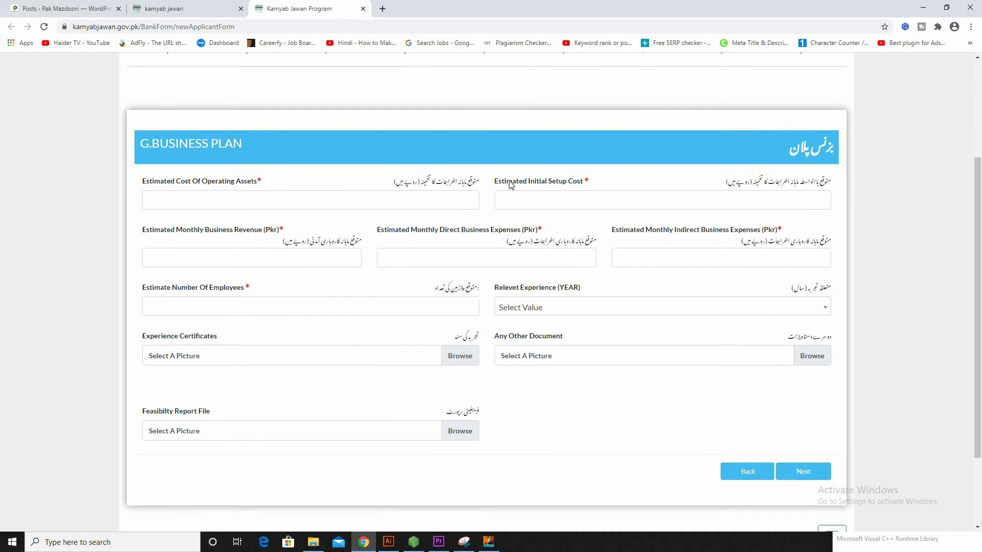
pyautogui.scroll(1, 507, 202)
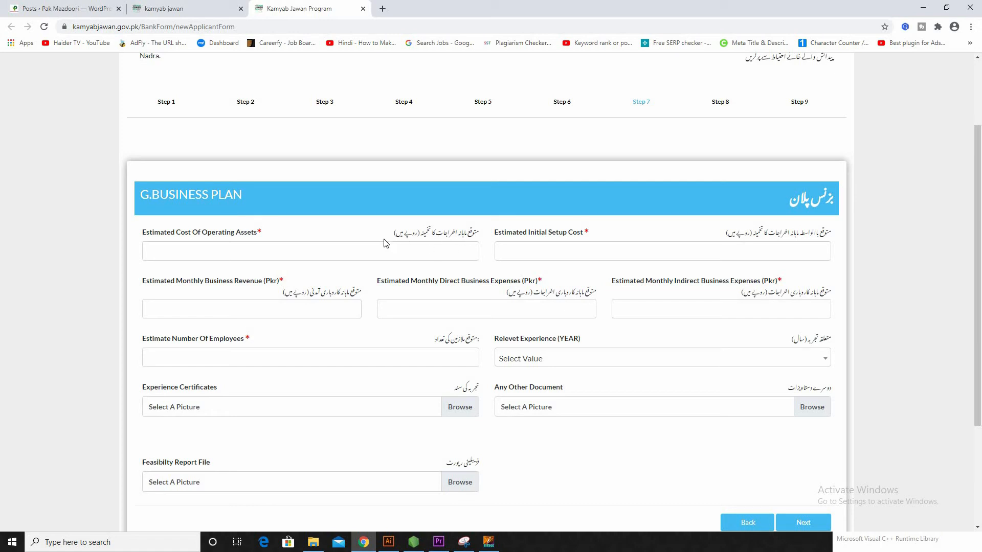
pyautogui.click(254, 251)
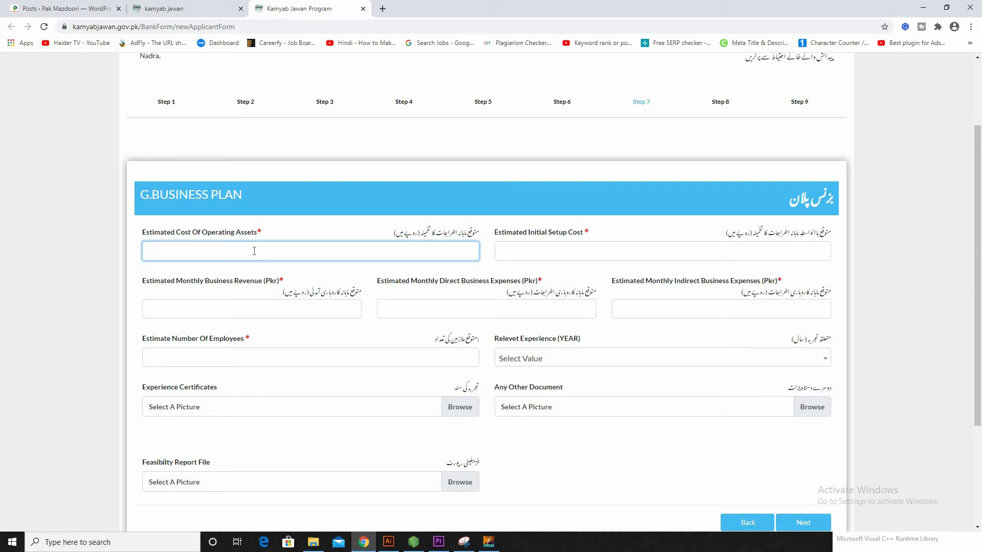
pyautogui.write('4,00000')
pyautogui.click(564, 252)
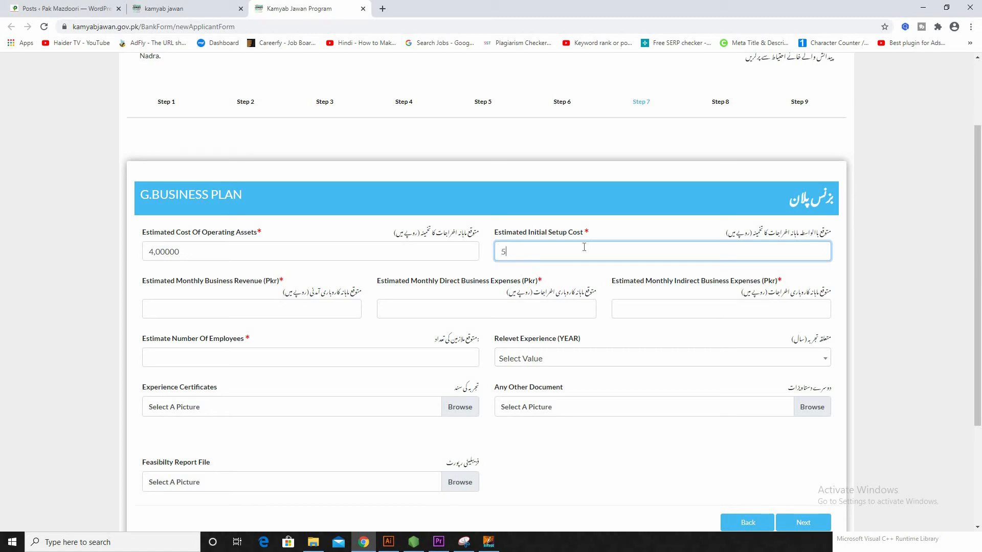
pyautogui.write('5,00000')
# Step: Enter monthly revenue 3,00000 and direct and indirect expenses of 1,00000 each
pyautogui.scroll(-1, 236, 302)
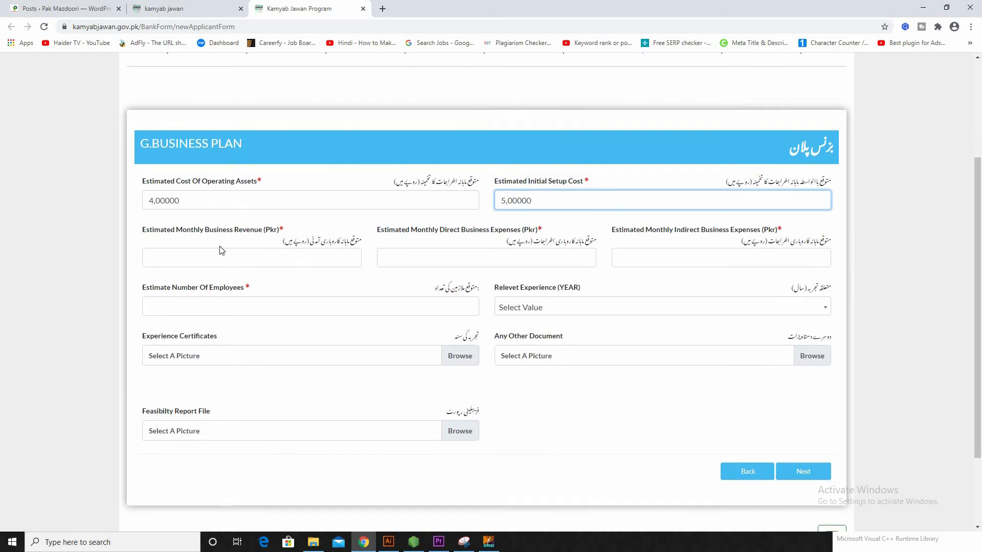
pyautogui.click(229, 258)
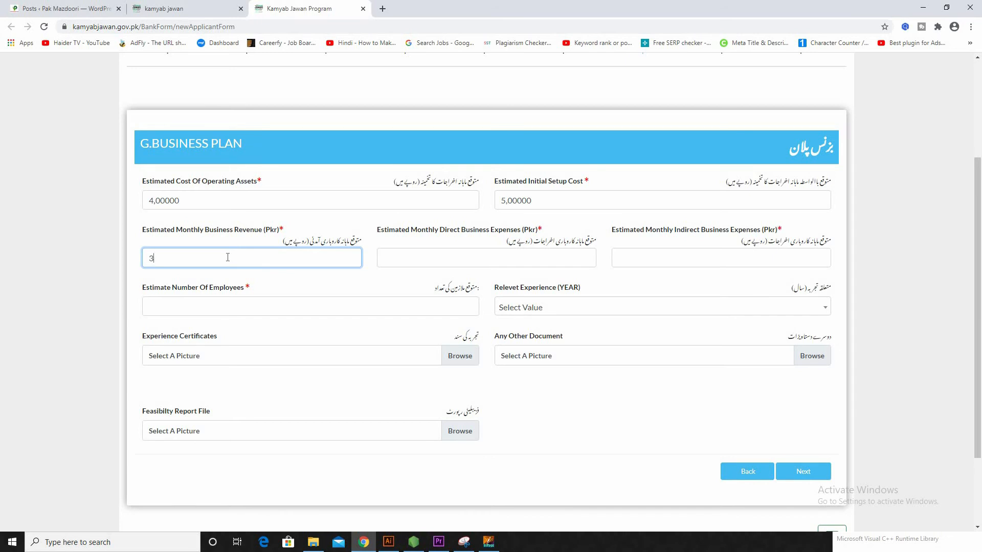
pyautogui.write('00000')
pyautogui.click(408, 253)
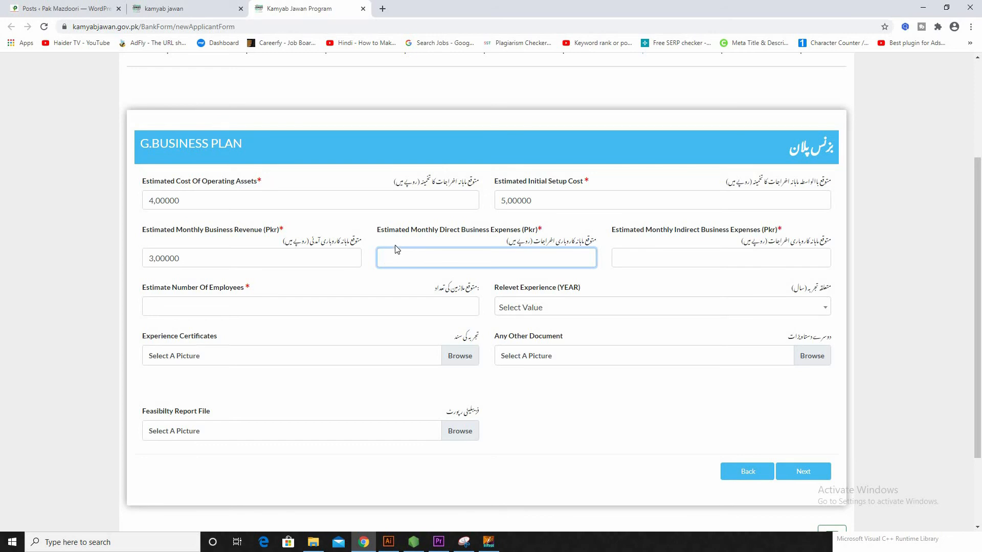
pyautogui.write('1,00000')
pyautogui.click(736, 260)
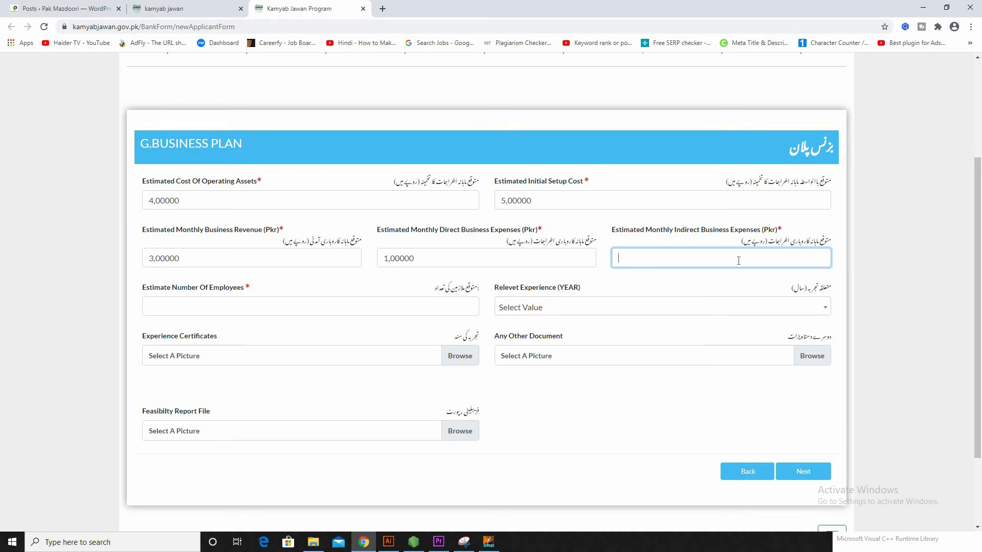
pyautogui.write('1,00000')
pyautogui.scroll(-1, 248, 277)
pyautogui.click(255, 259)
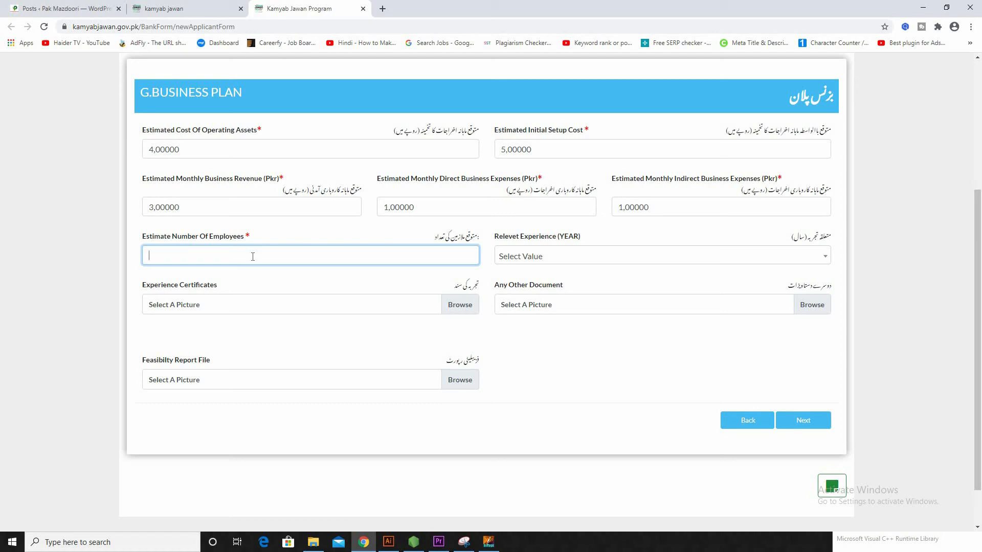
# Step: Enter 3 employees and select 6 Years of relevant experience
pyautogui.write('3')
pyautogui.click(604, 260)
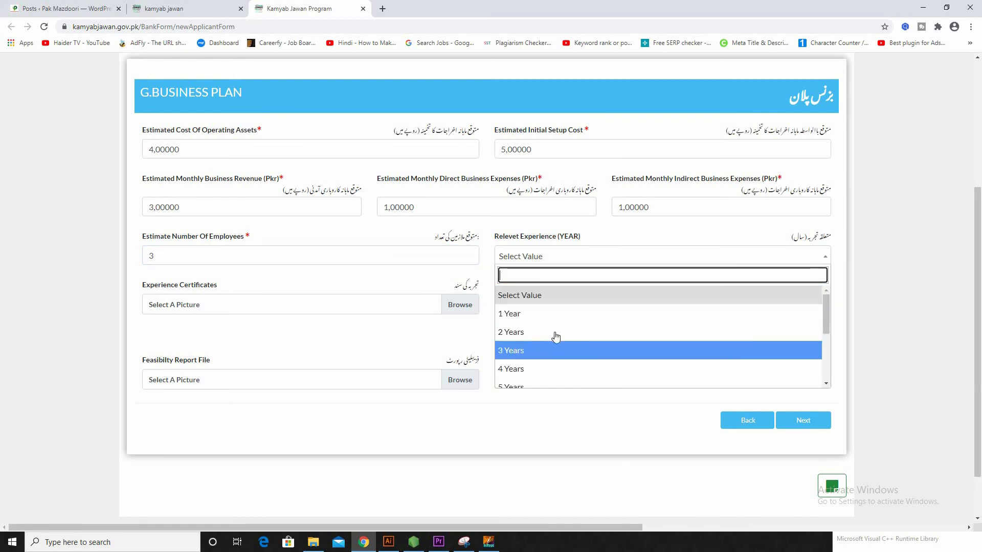
pyautogui.scroll(-2, 560, 326)
pyautogui.scroll(-1, 561, 324)
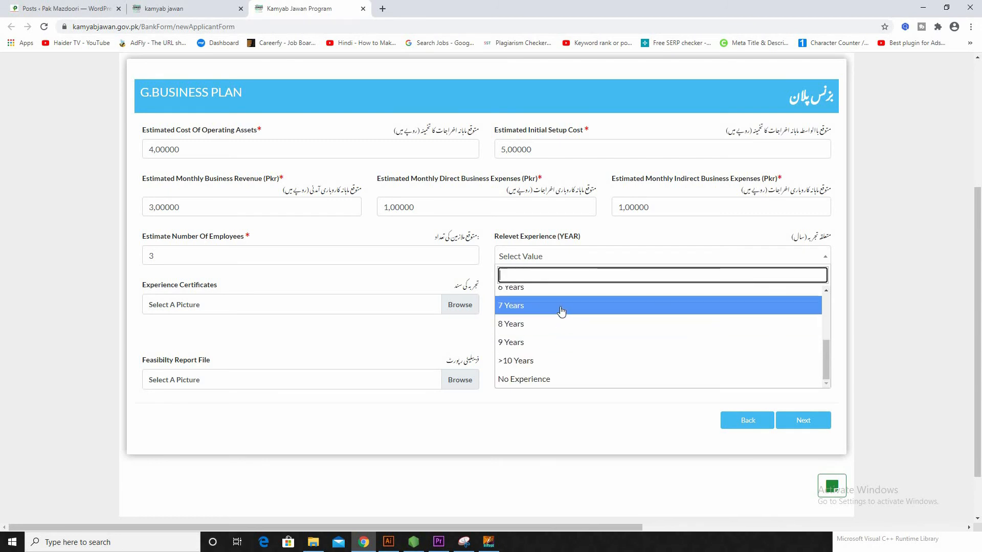
pyautogui.scroll(1, 553, 315)
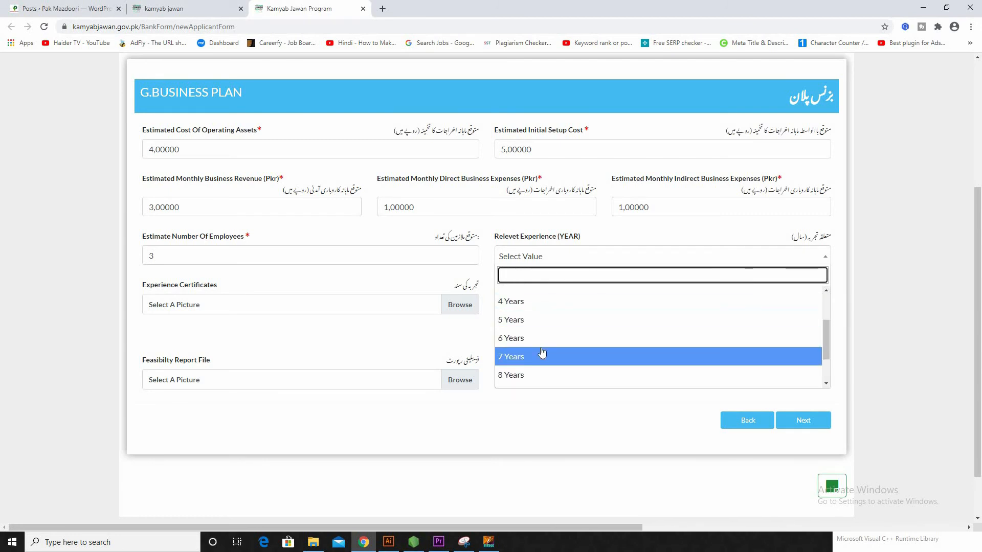
pyautogui.click(540, 333)
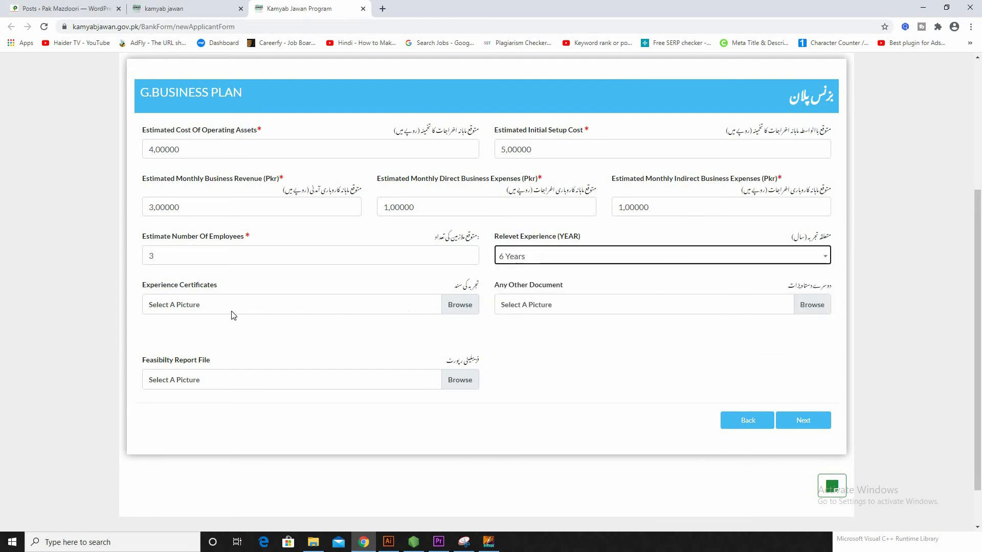
# Step: Attach downloaded images for experience certificates and other document, then continue to Step 8
pyautogui.click(467, 307)
pyautogui.doubleClick(134, 115)
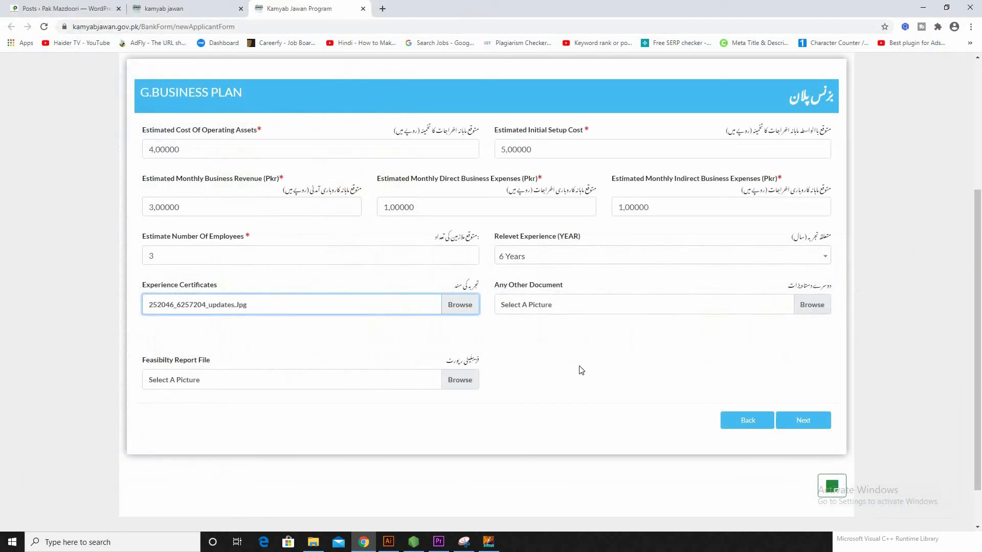
pyautogui.click(812, 303)
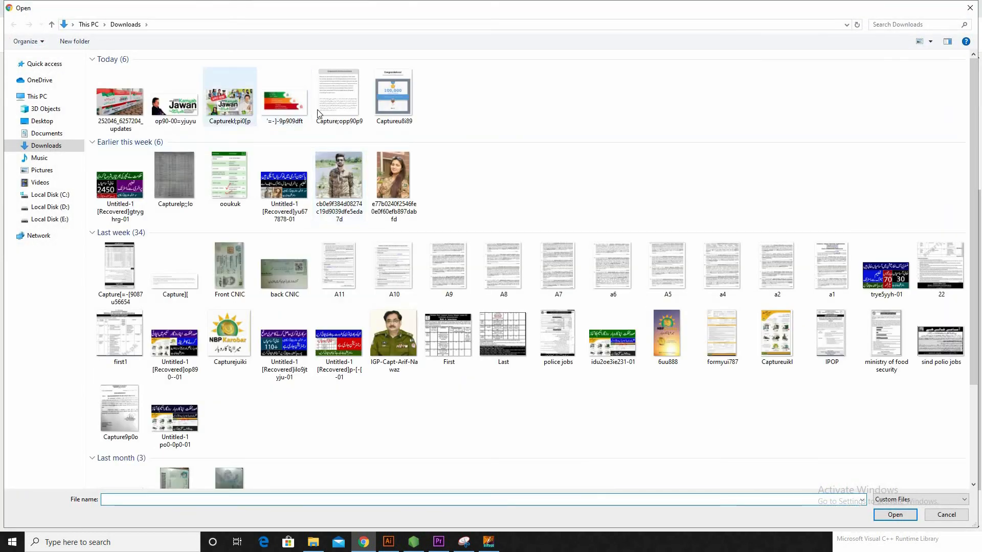
pyautogui.click(285, 97)
pyautogui.press('Return')
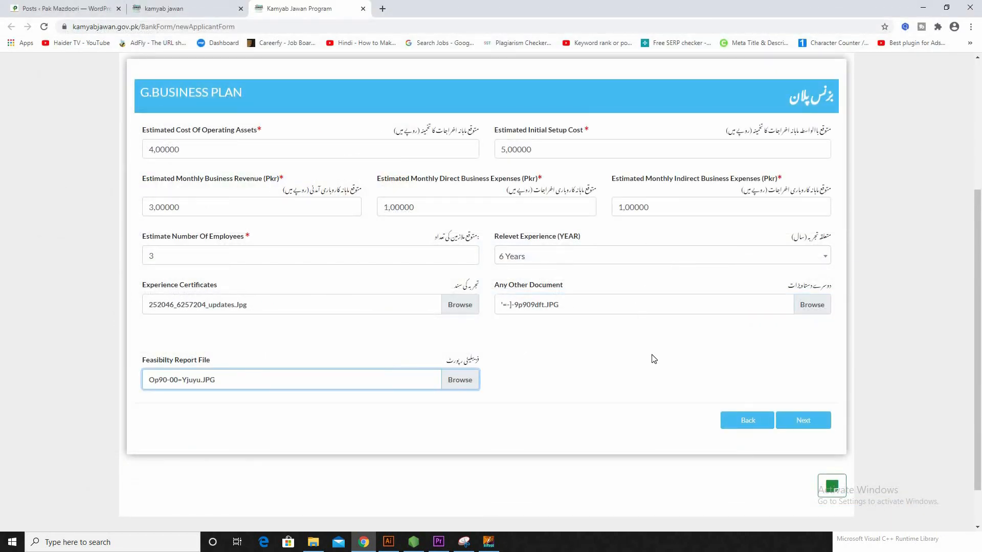
pyautogui.click(801, 423)
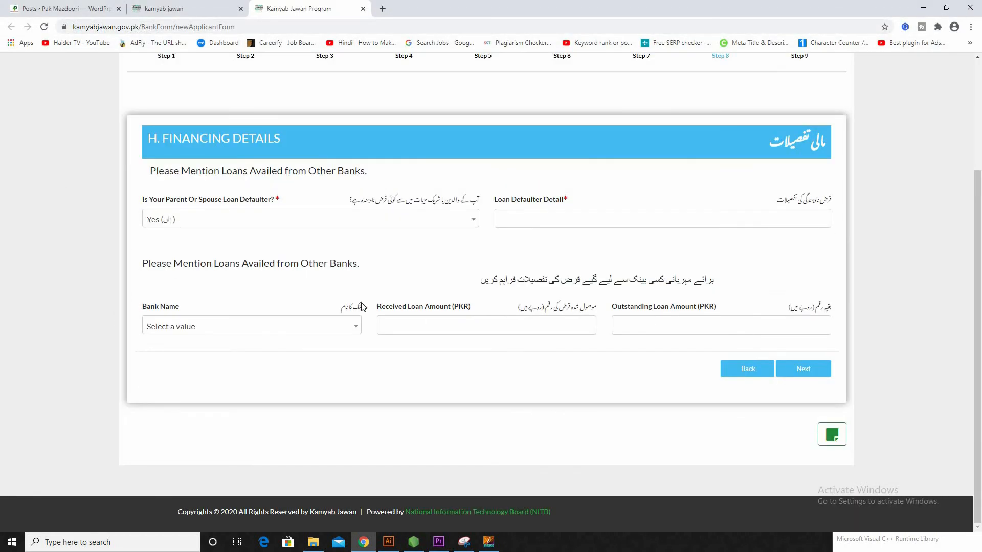
# Step: Answer No to 'Is Your Parent Or Spouse Loan Defaulter?' and advance to Step 9, References
pyautogui.scroll(2, 364, 307)
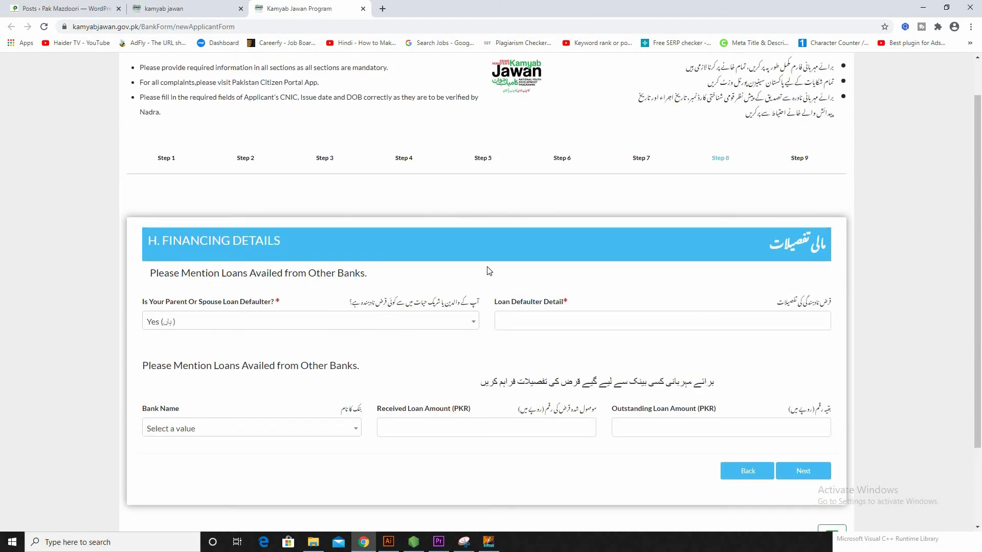
pyautogui.scroll(-2, 514, 210)
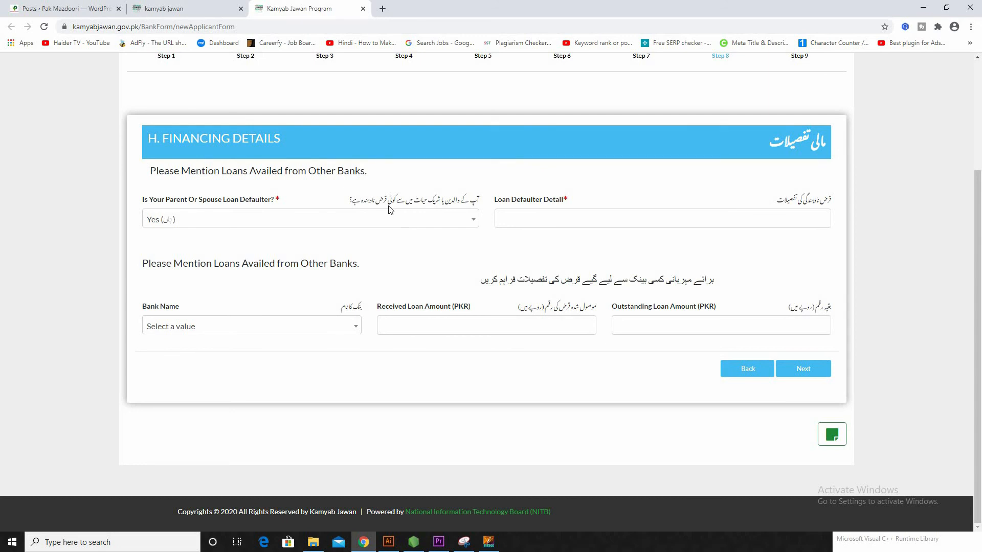
pyautogui.click(224, 225)
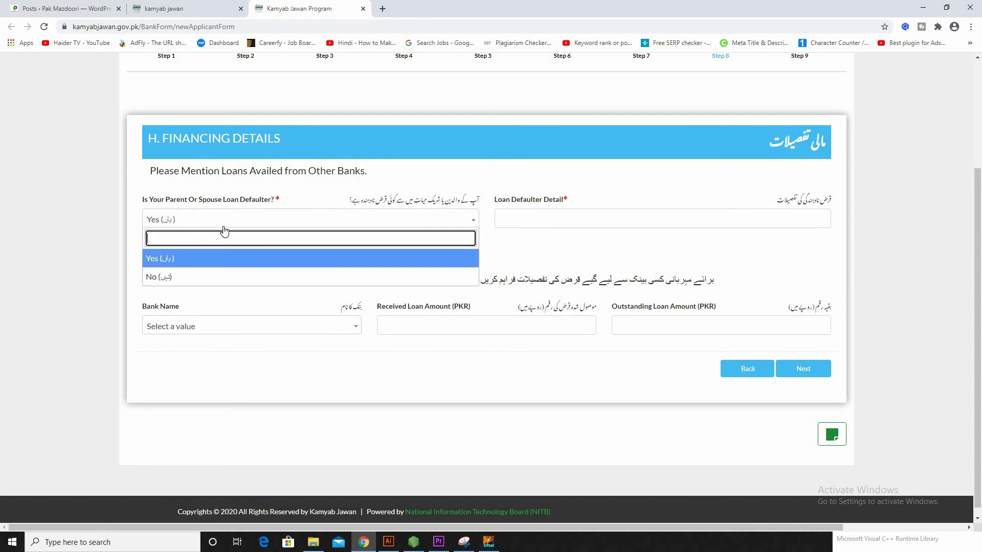
pyautogui.click(209, 277)
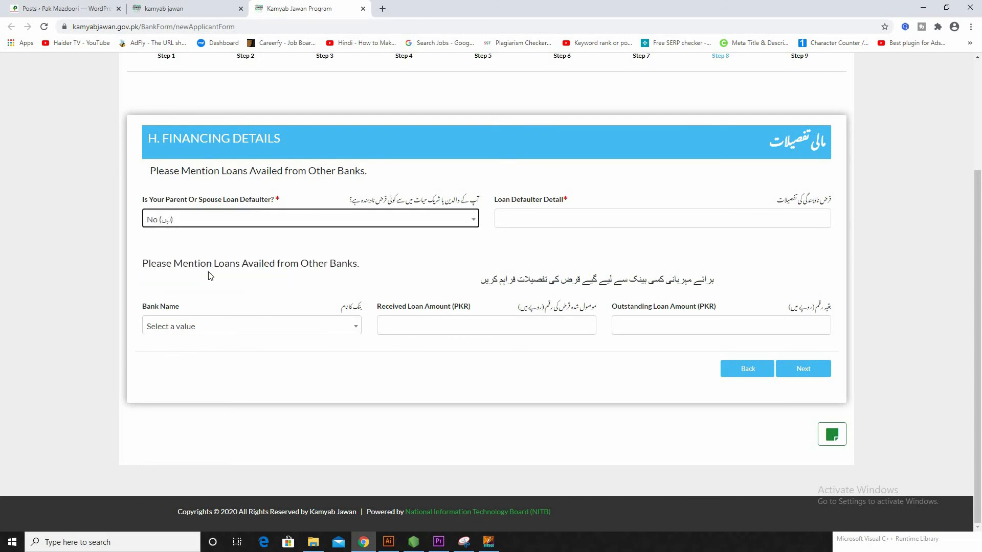
pyautogui.click(518, 221)
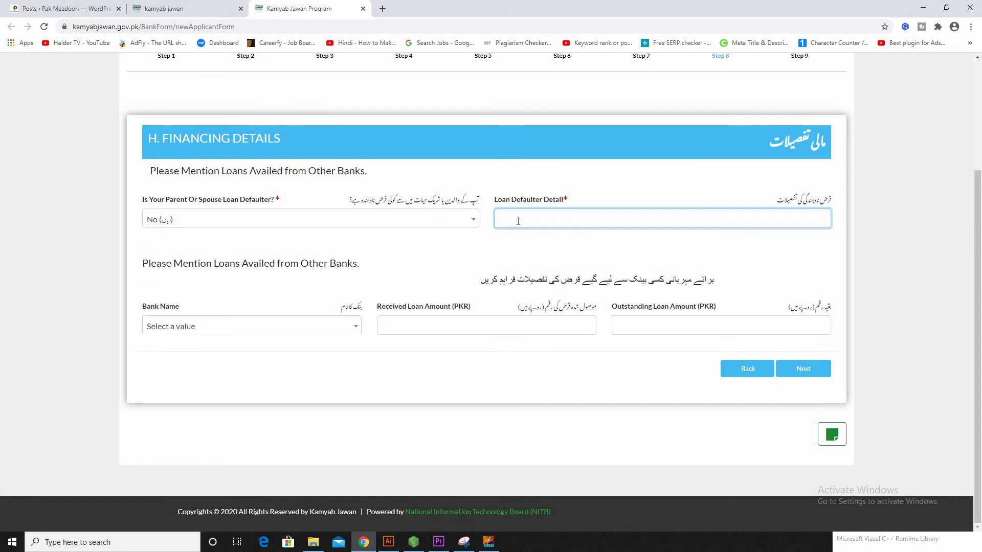
pyautogui.click(588, 206)
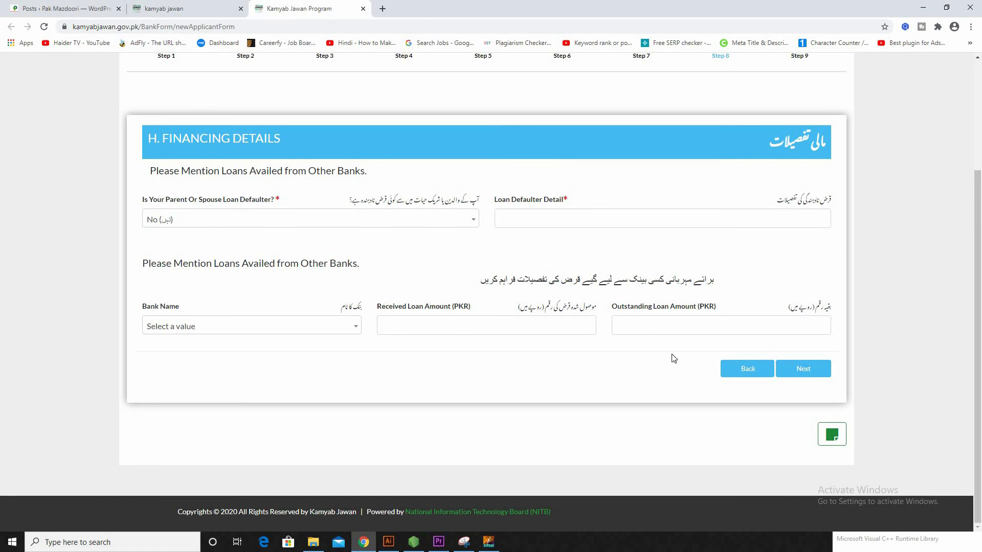
pyautogui.click(807, 370)
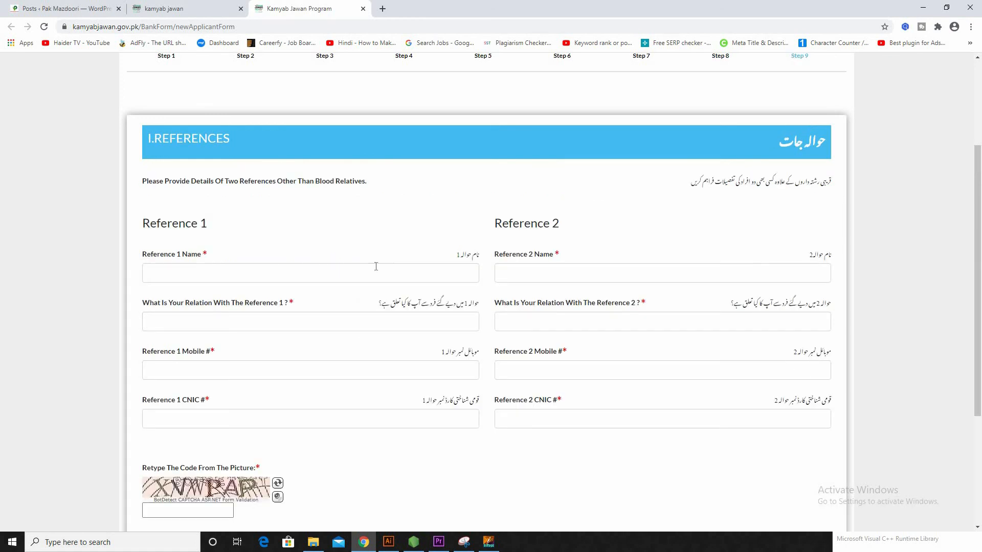
# Step: Enter each reference's name in the Reference 1 Name and Reference 2 Name boxes
pyautogui.scroll(-1, 847, 239)
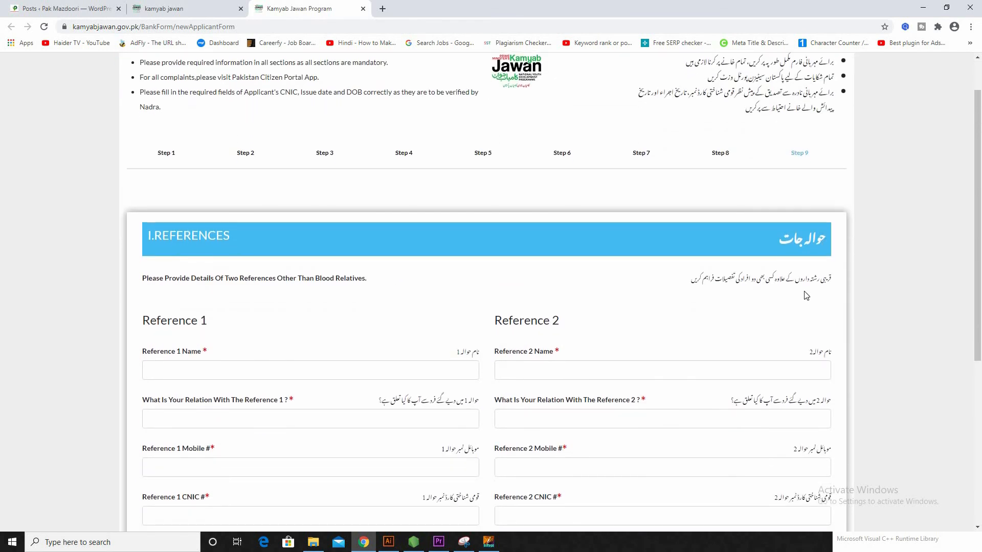
pyautogui.scroll(-1, 762, 248)
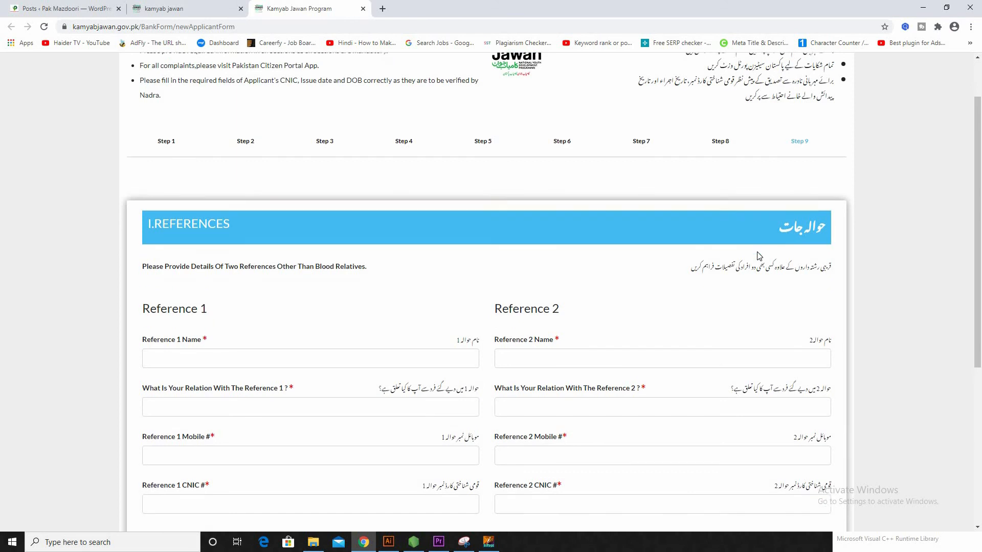
pyautogui.scroll(-1, 496, 280)
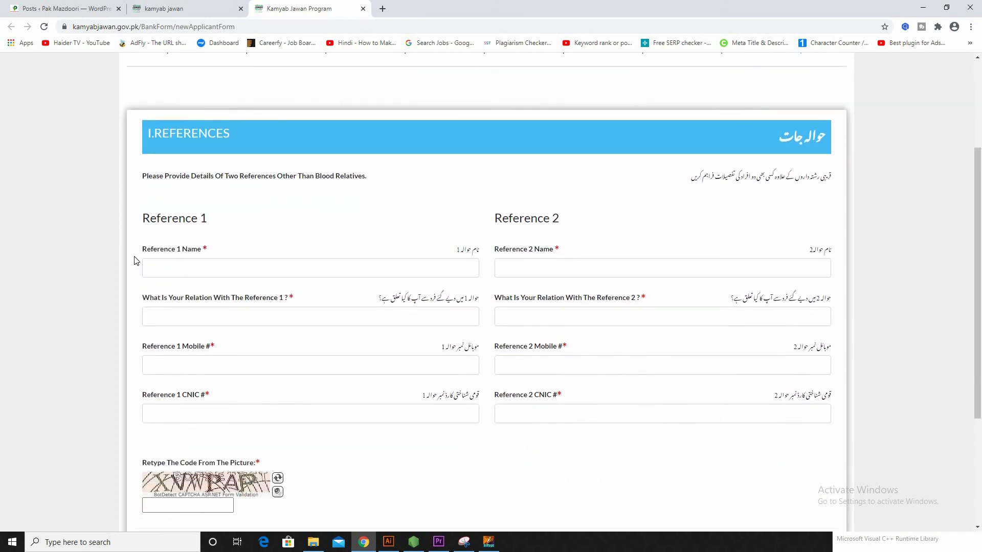
pyautogui.scroll(-1, 138, 261)
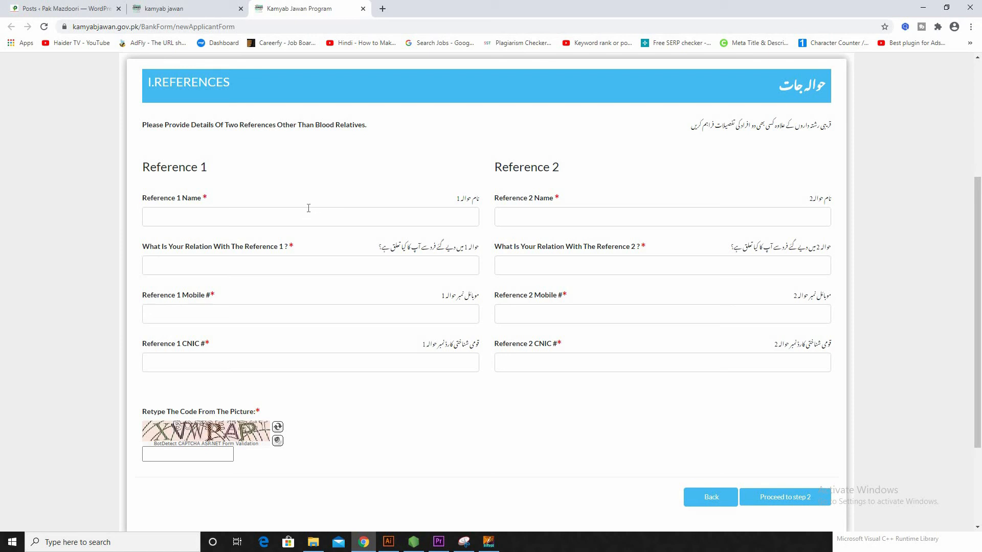
pyautogui.click(207, 212)
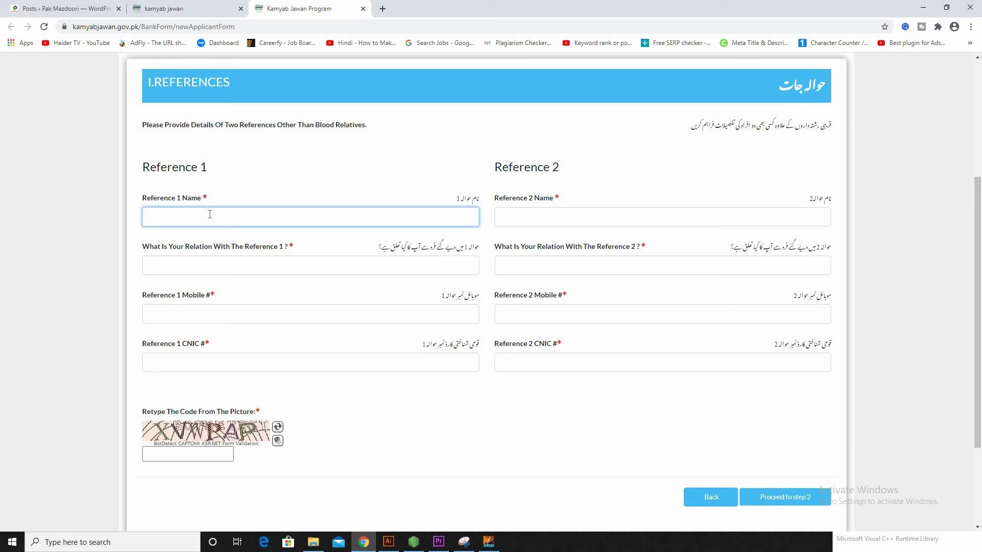
pyautogui.write('Muhammad')
pyautogui.click(523, 224)
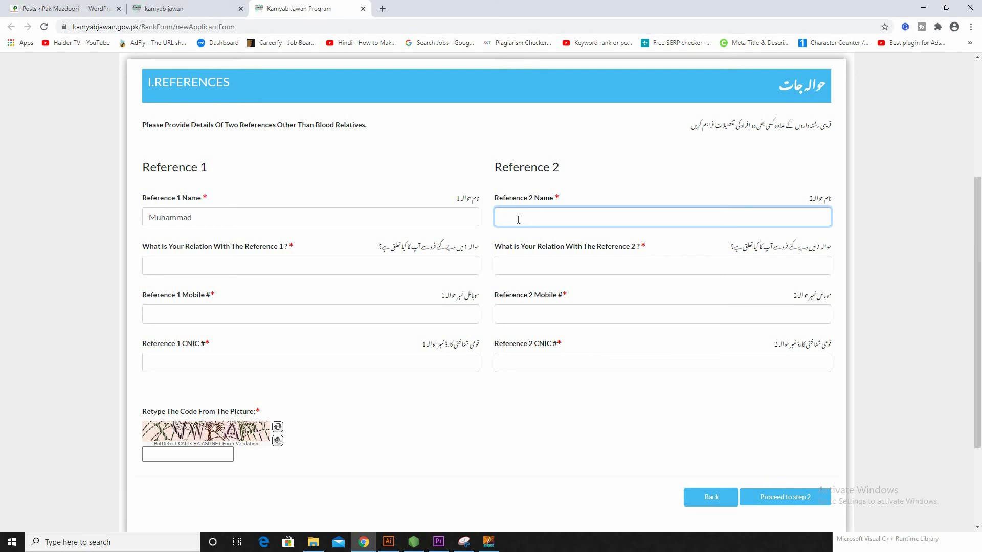
pyautogui.click(318, 266)
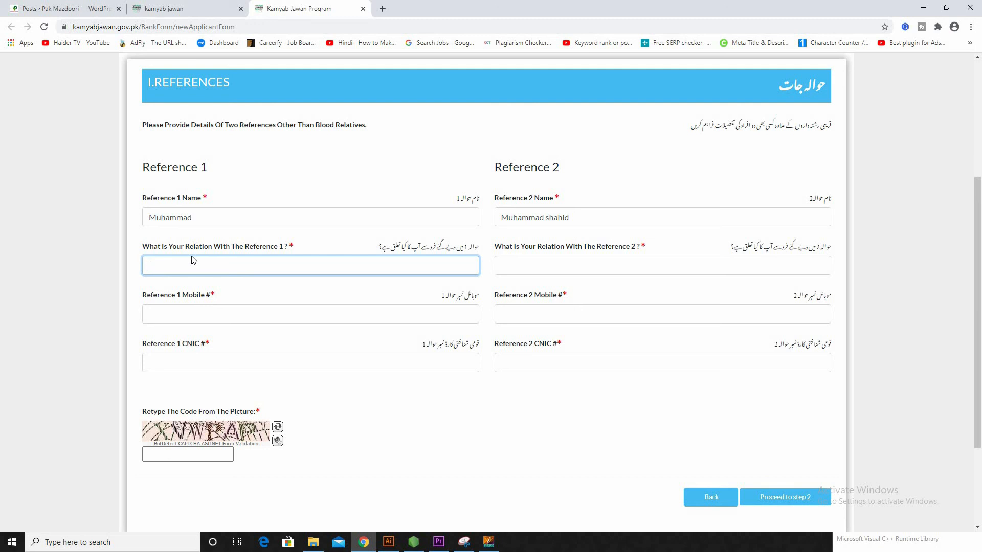
# Step: Set the relation for both Reference 1 and Reference 2 to Friend
pyautogui.write('Friend')
pyautogui.click(796, 272)
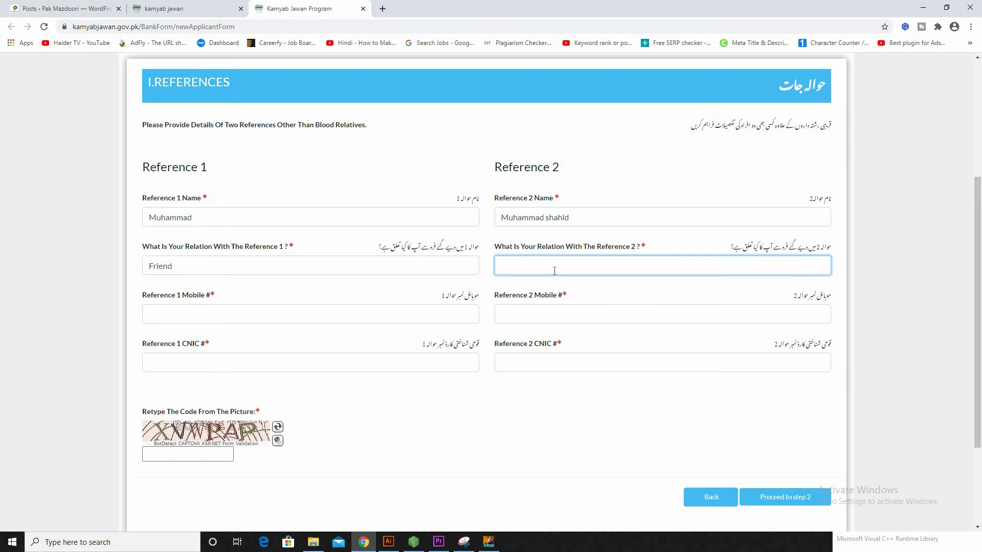
pyautogui.write('Friend')
pyautogui.click(137, 239)
# Step: Fill in the mobile numbers for Reference 1 and Reference 2
pyautogui.scroll(-2, 220, 204)
pyautogui.click(223, 215)
pyautogui.write('03')
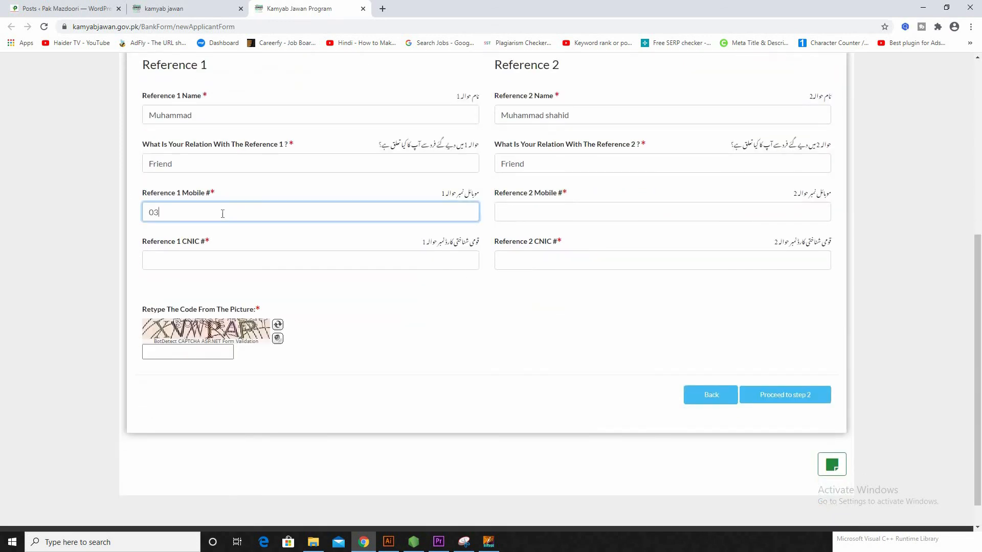
pyautogui.scroll(2, 240, 210)
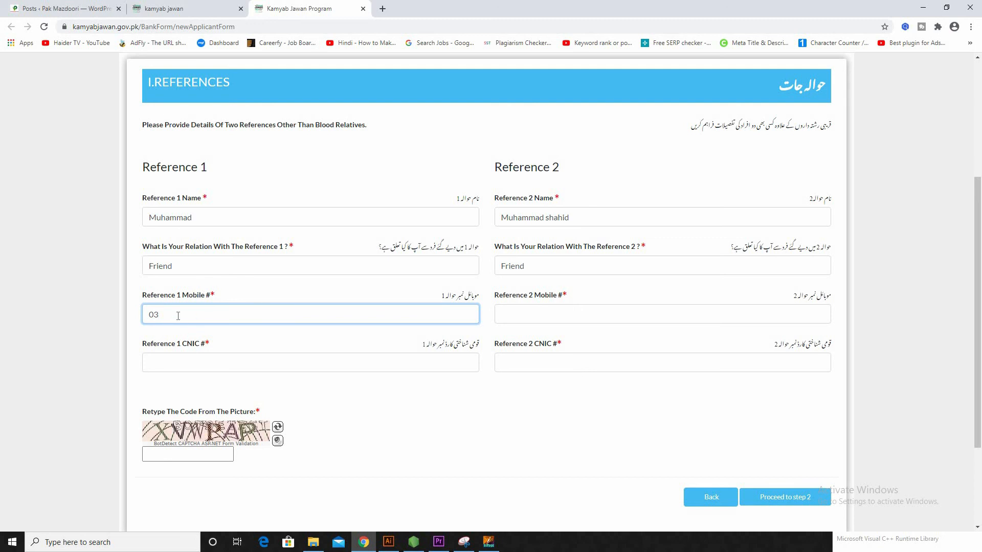
pyautogui.click(628, 313)
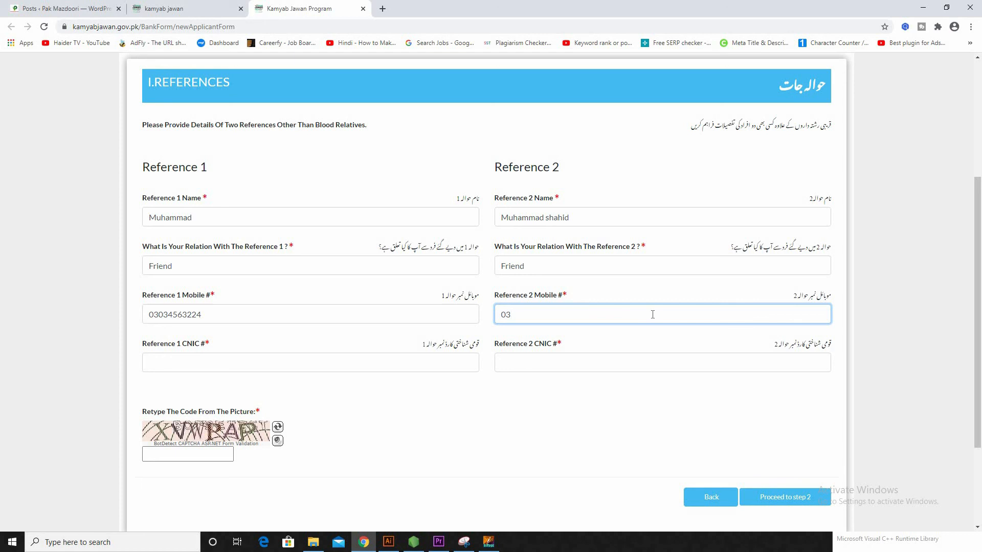
# Step: Enter the CNIC numbers for Reference 1 and Reference 2
pyautogui.click(240, 369)
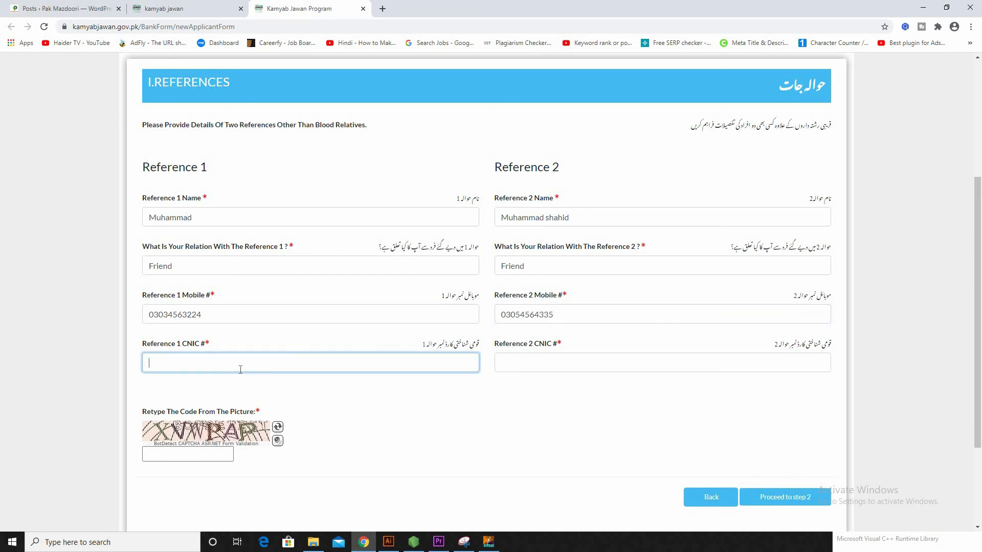
pyautogui.click(547, 359)
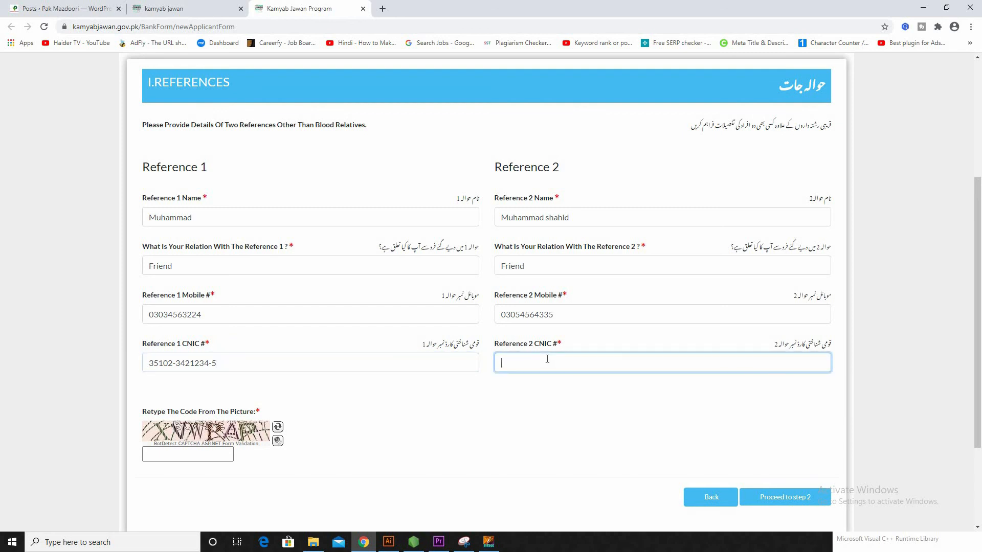
pyautogui.scroll(-2, 161, 418)
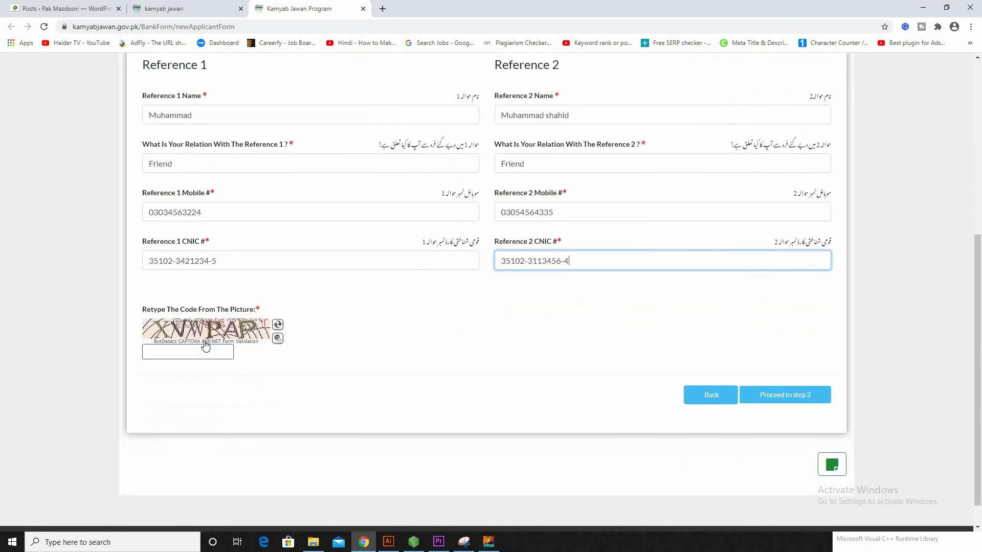
pyautogui.click(181, 350)
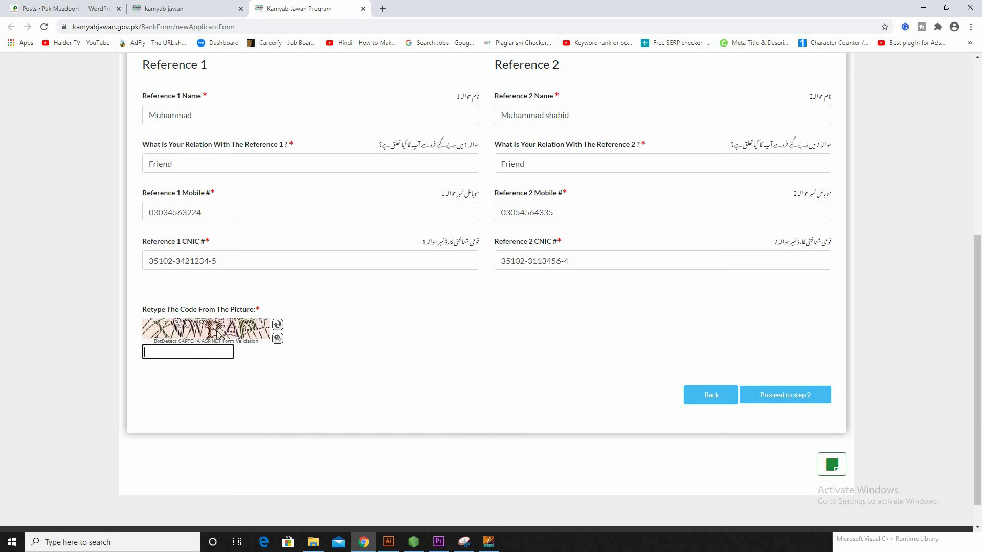
# Step: Refresh the captcha, enter the new picture code, and proceed to the Declarations summary
pyautogui.click(277, 325)
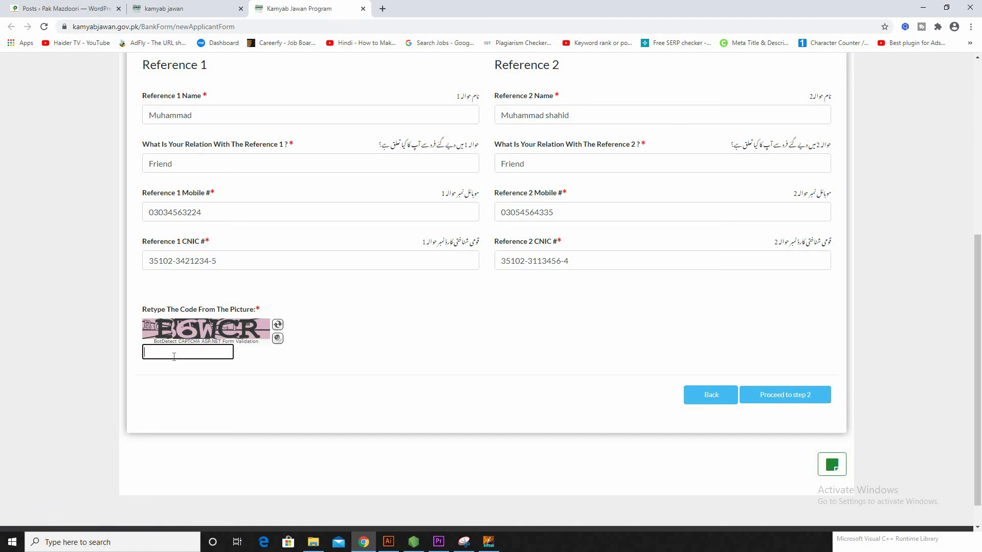
pyautogui.write('6WCR')
pyautogui.click(797, 404)
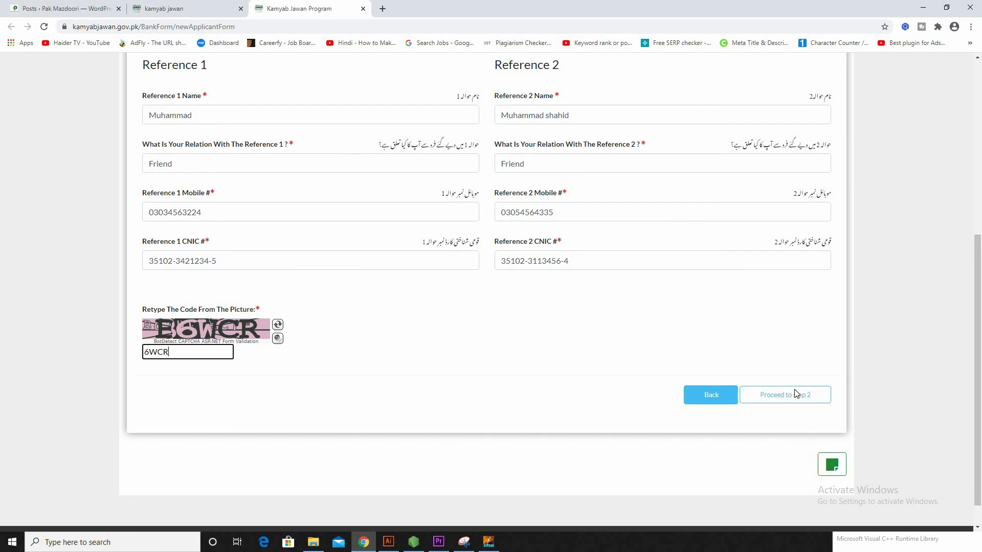
pyautogui.click(796, 395)
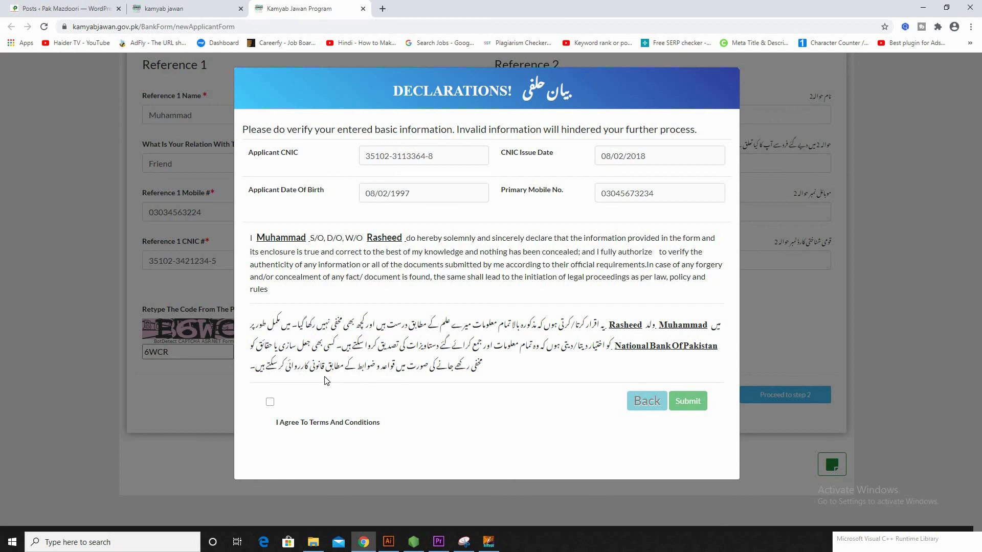
# Step: Tick 'I Agree To Terms And Conditions' in the Declarations dialog
pyautogui.click(272, 403)
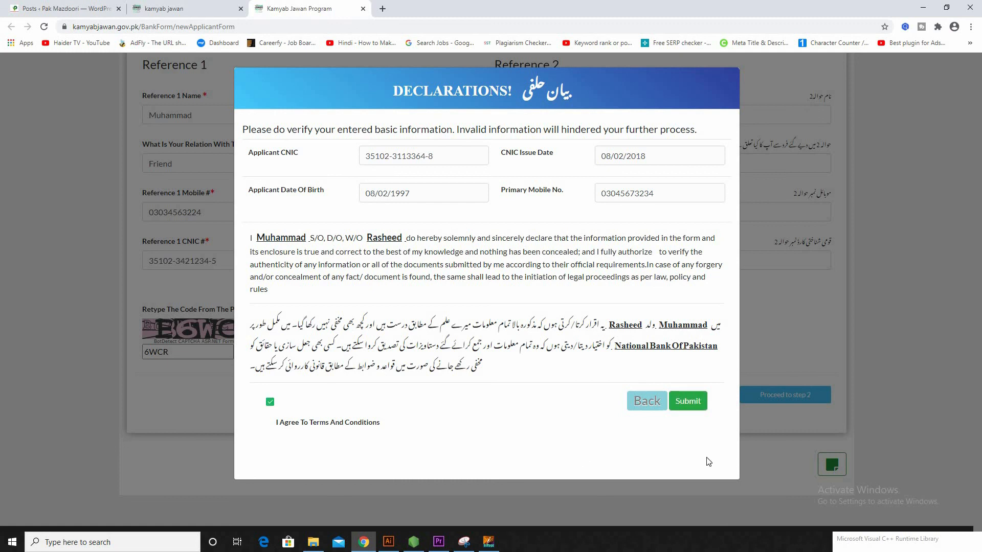